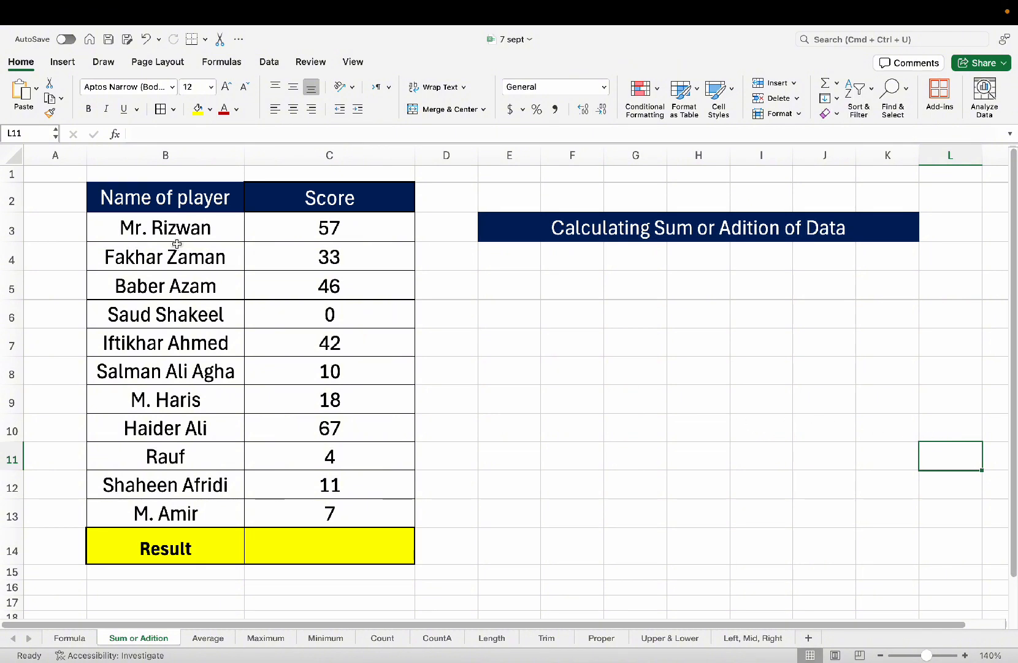
# Select the player names in column B and the scores C3:C13.
pyautogui.moveTo(308, 232); pyautogui.dragTo(342, 503)
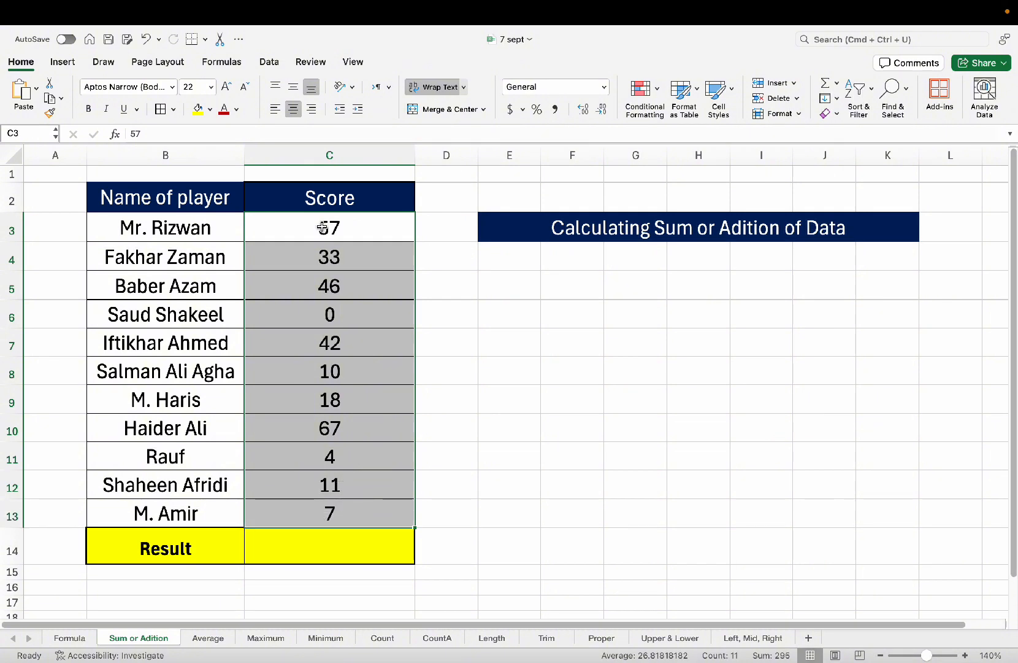
pyautogui.click(207, 231)
pyautogui.click(193, 200)
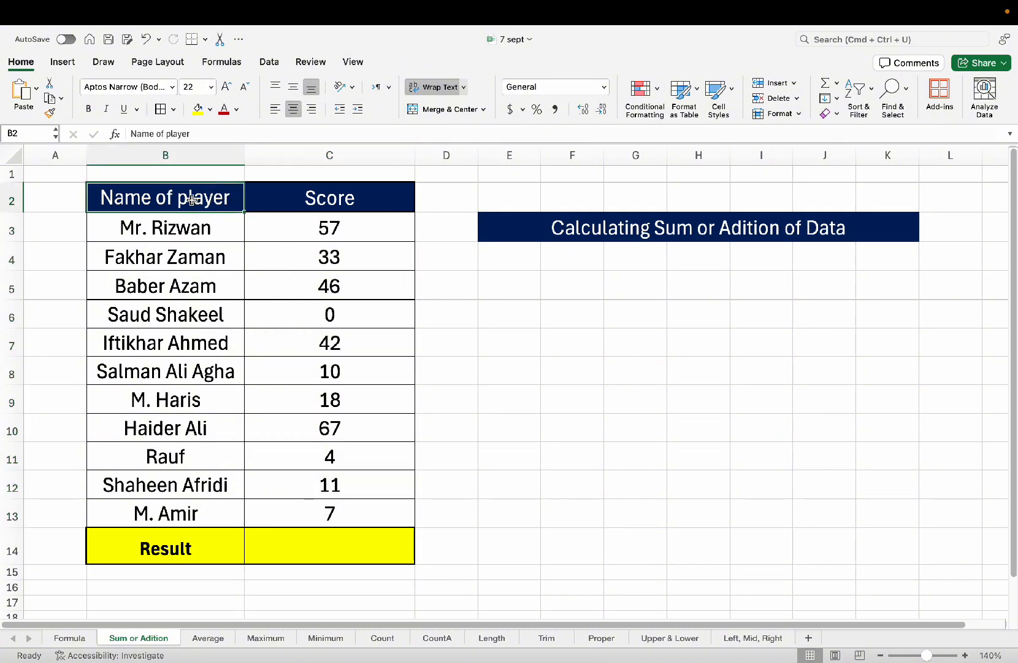
pyautogui.moveTo(189, 242); pyautogui.dragTo(183, 508)
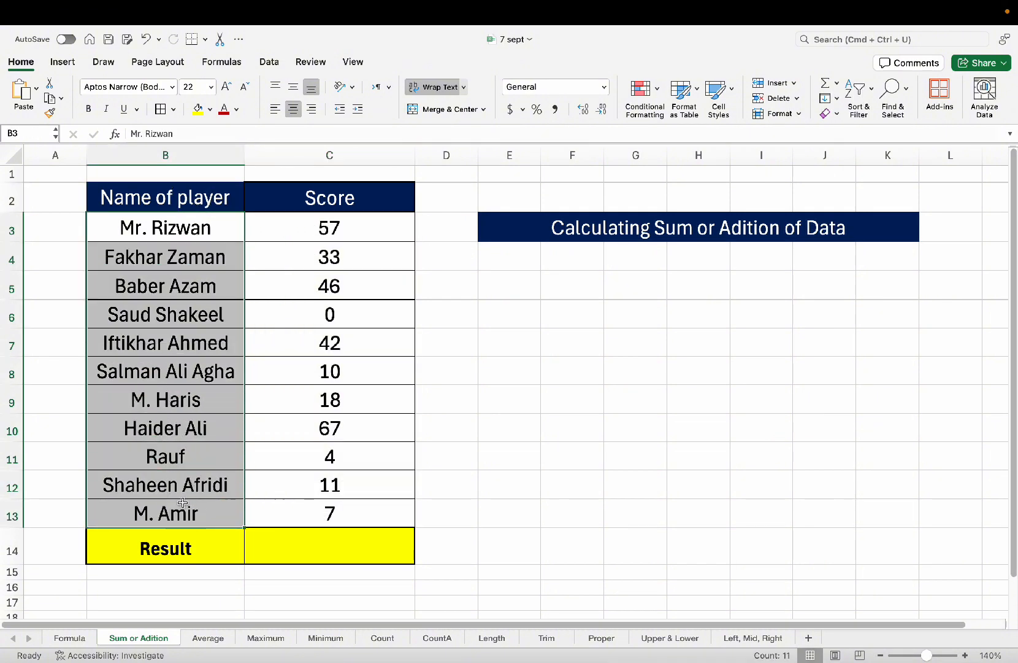
pyautogui.moveTo(363, 227); pyautogui.dragTo(359, 516)
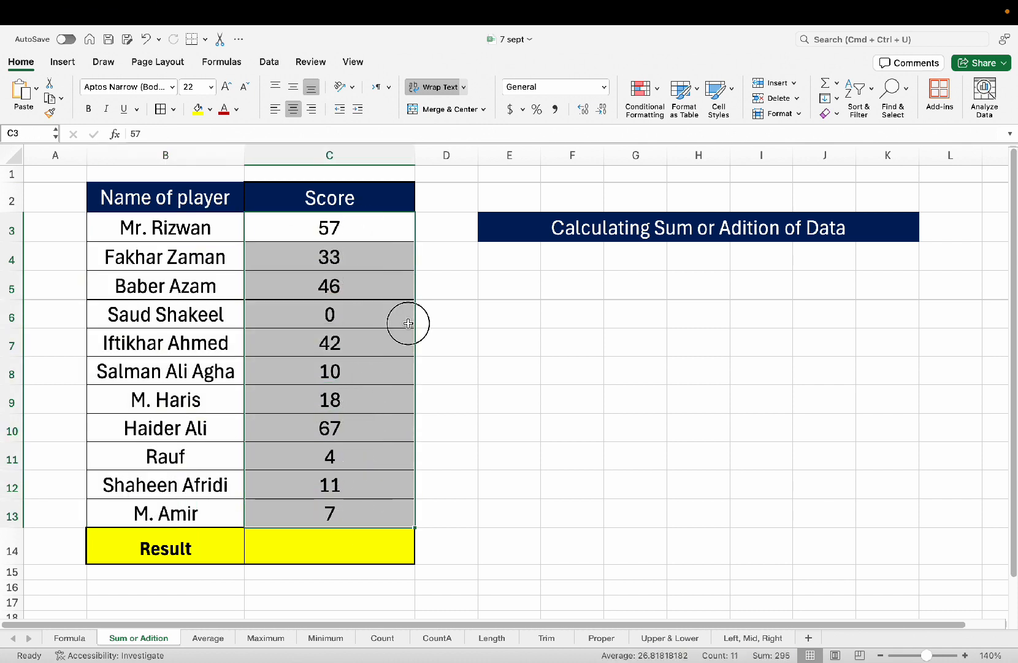
pyautogui.click(405, 322)
pyautogui.click(349, 227)
pyautogui.moveTo(348, 254); pyautogui.dragTo(335, 512)
# Click through individual player names and scores in columns B and C.
pyautogui.click(200, 245)
pyautogui.click(297, 223)
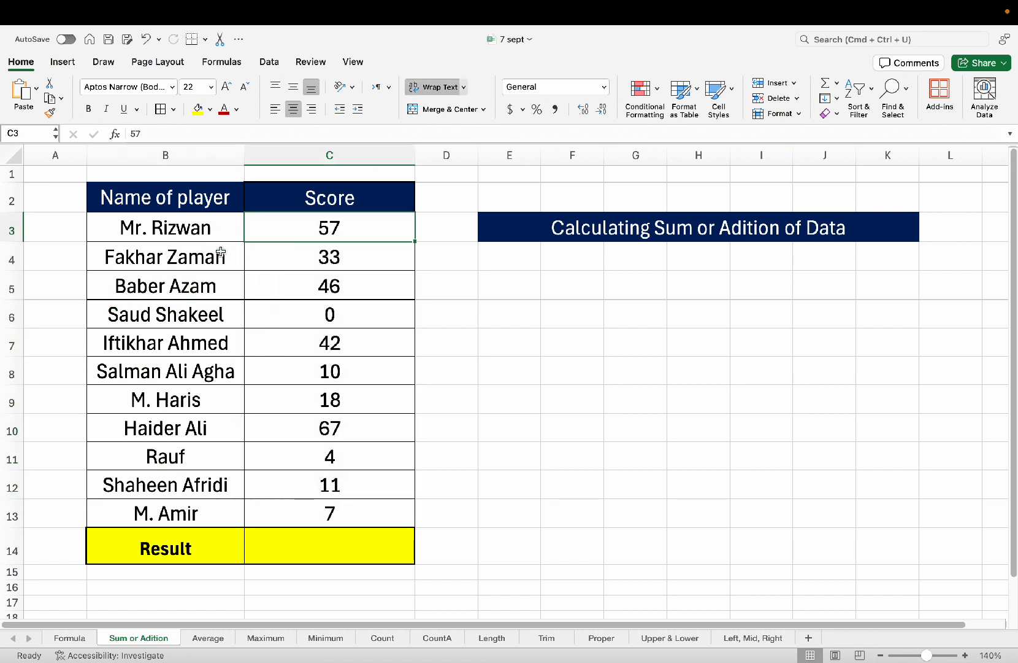
pyautogui.click(218, 253)
pyautogui.click(311, 255)
pyautogui.click(266, 325)
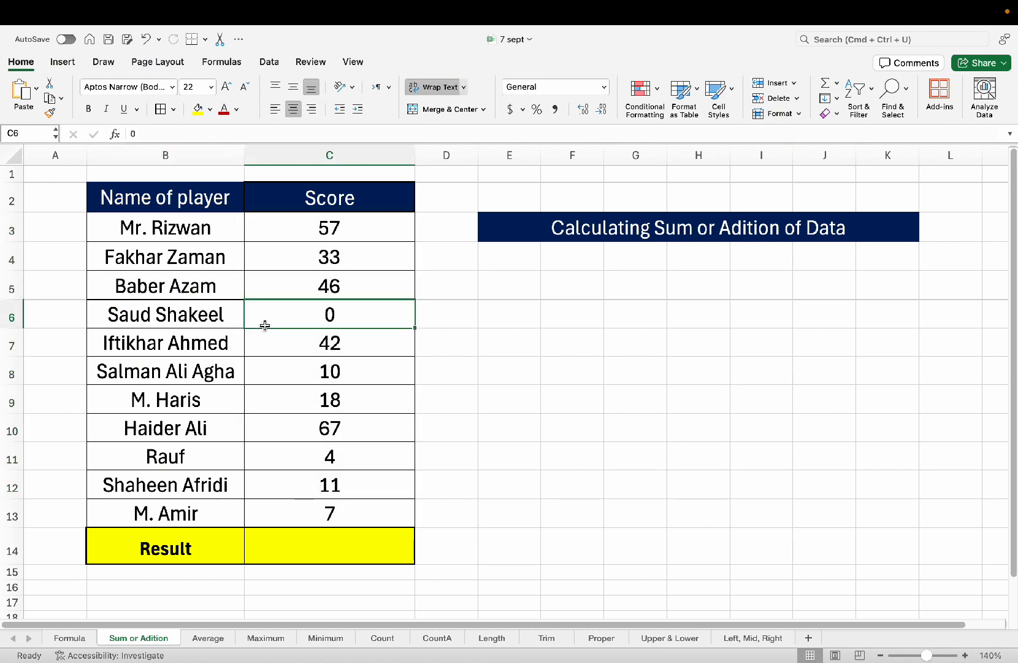
pyautogui.click(180, 338)
pyautogui.click(313, 378)
pyautogui.click(354, 322)
pyautogui.click(345, 228)
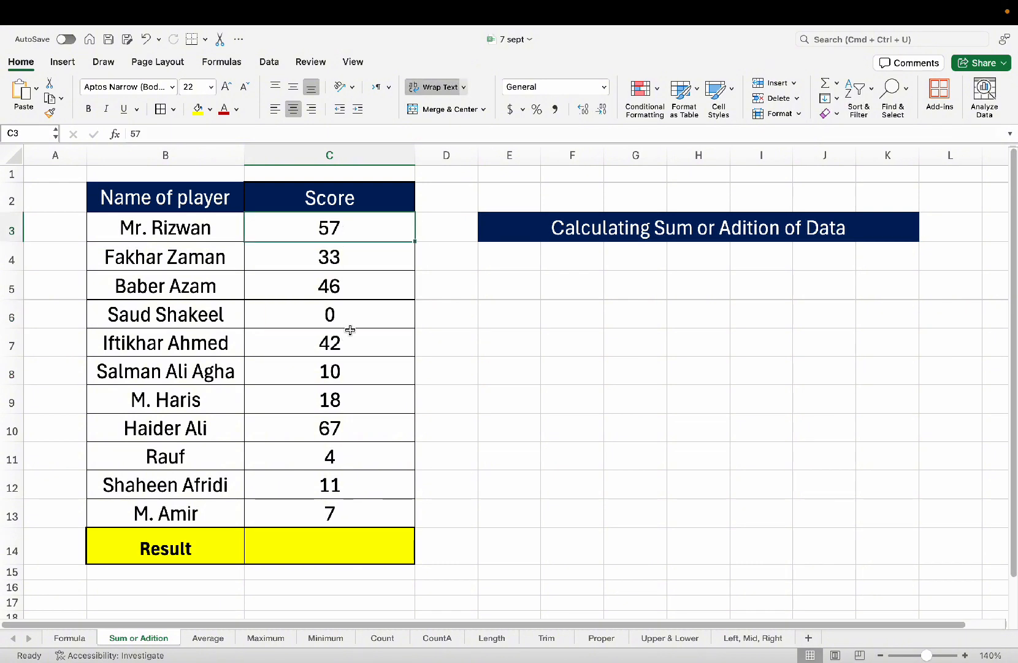
# In Result cell C14, type =sum( to start the total.
pyautogui.click(337, 551)
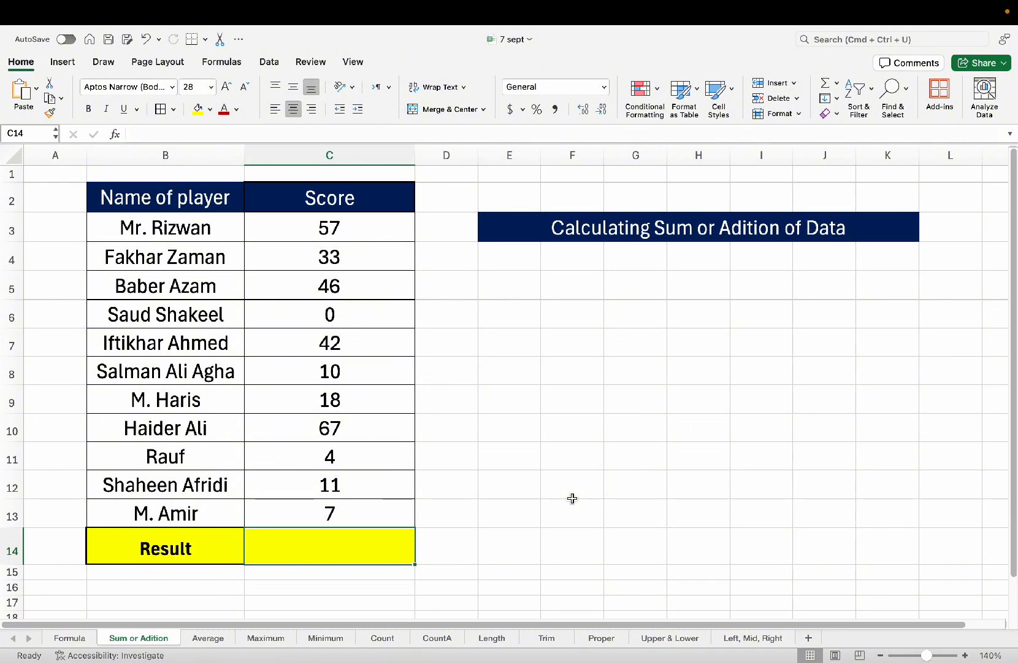
pyautogui.write('=')
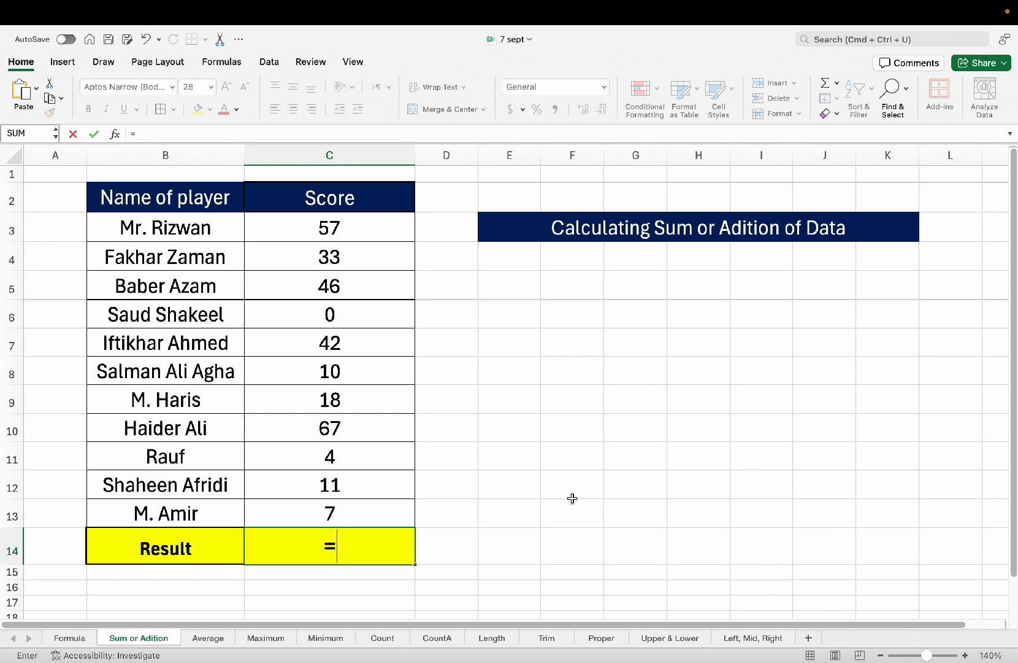
pyautogui.write('su')
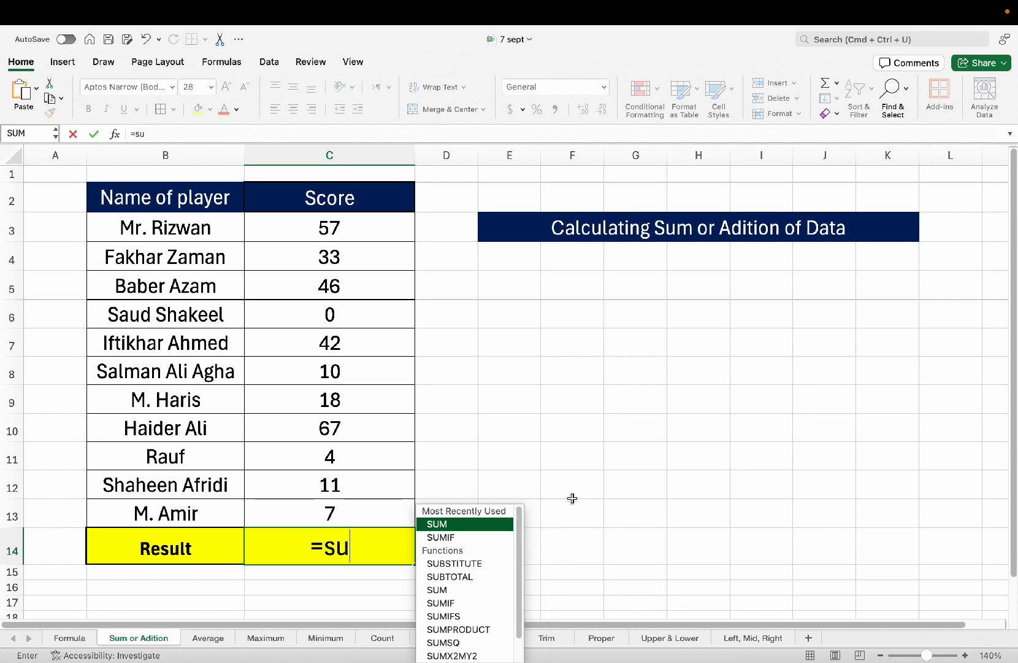
pyautogui.write('m')
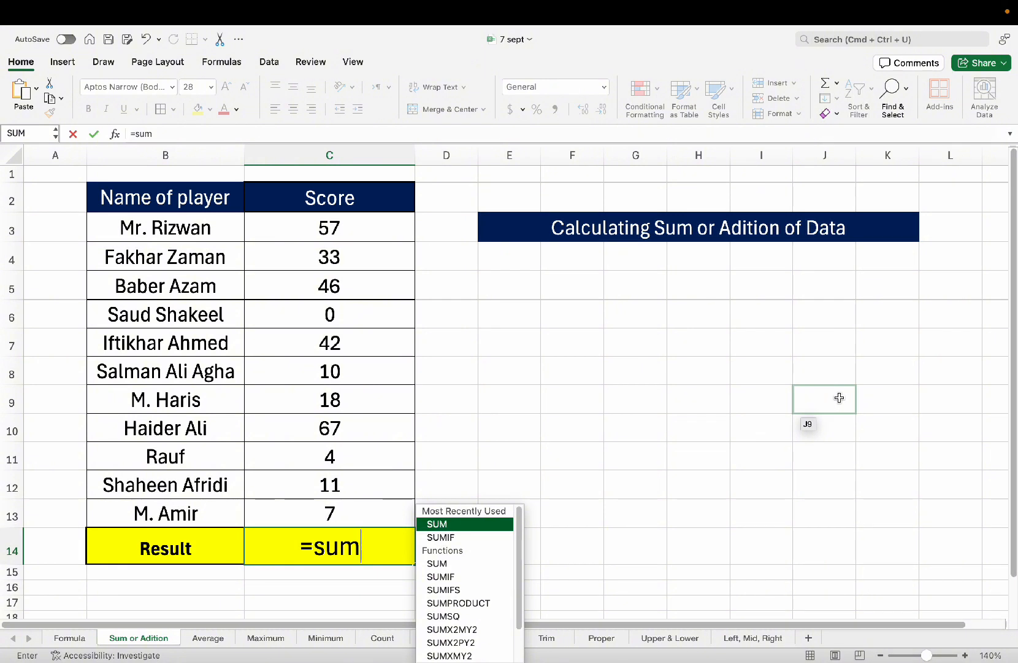
pyautogui.write('(')
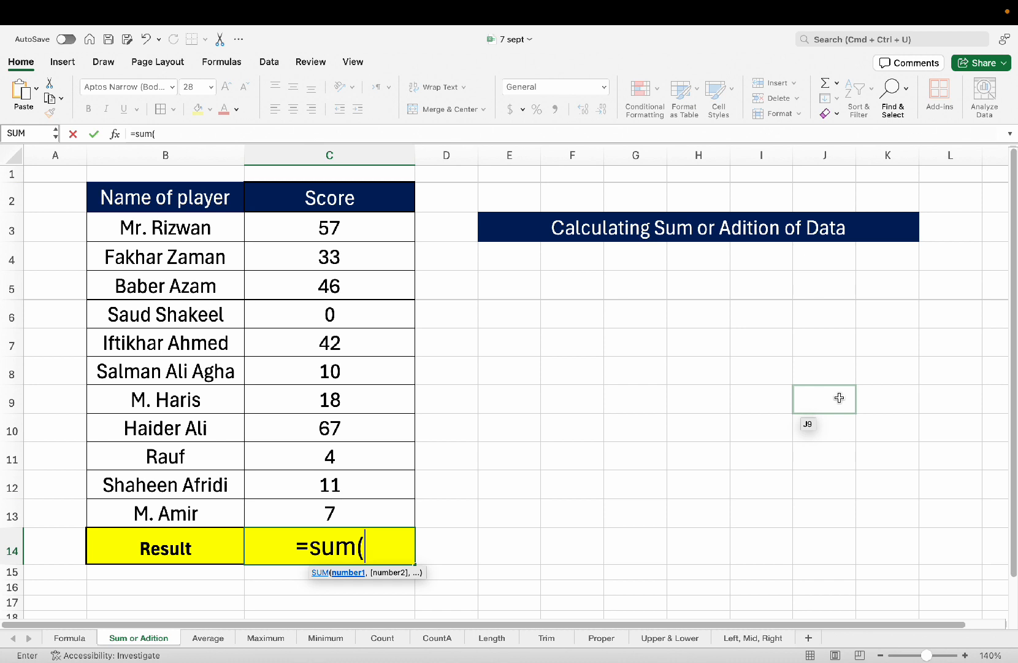
# Add the references c3, c4 and c5 to the SUM, then delete c5.
pyautogui.write('c')
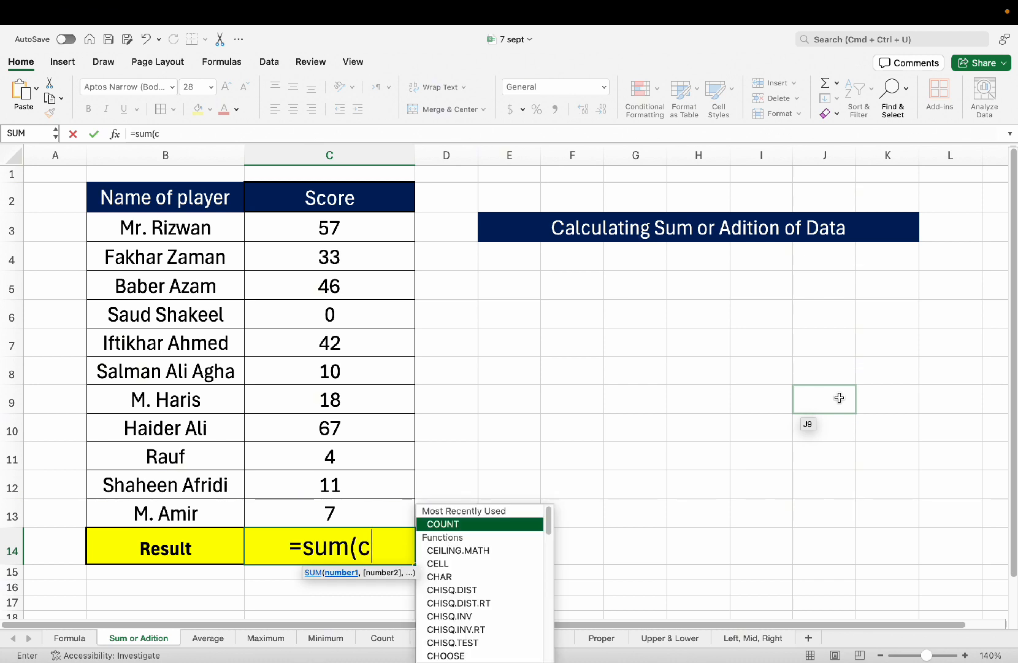
pyautogui.write('3')
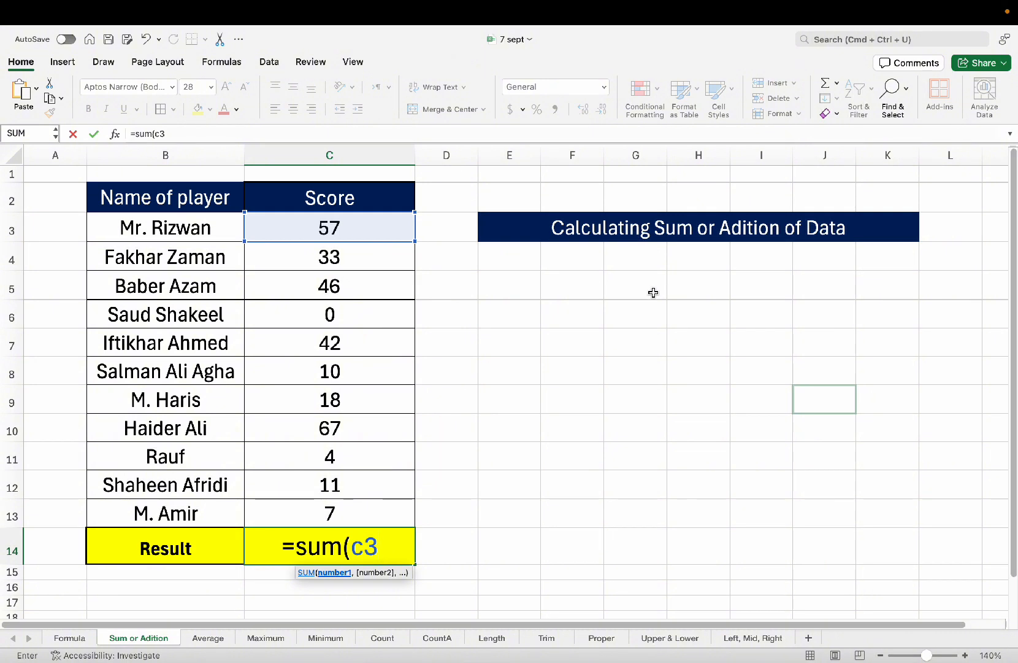
pyautogui.write(',')
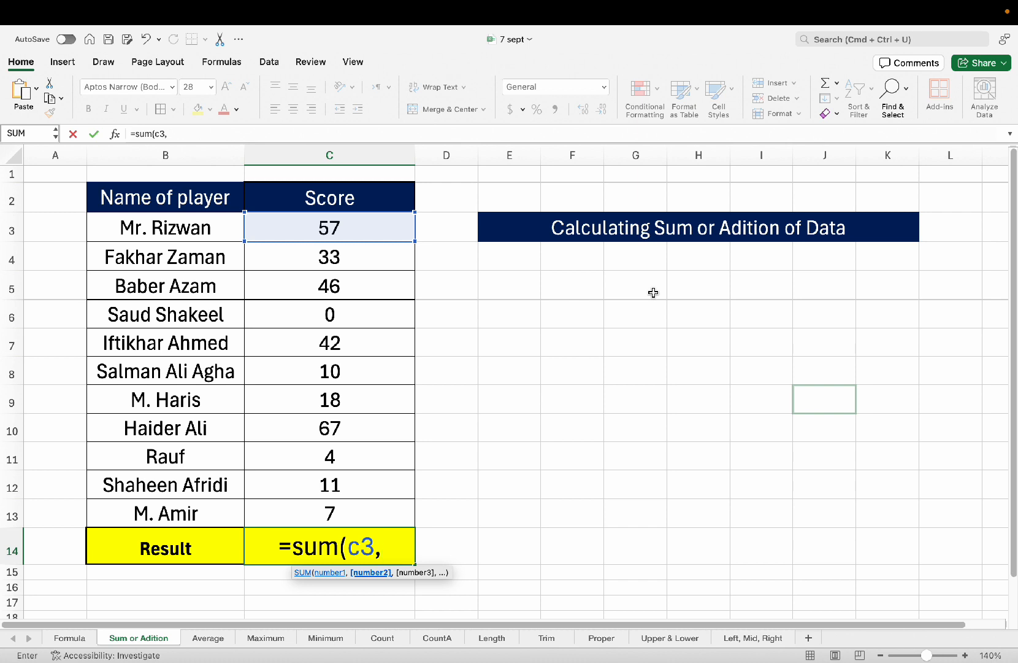
pyautogui.write('c4')
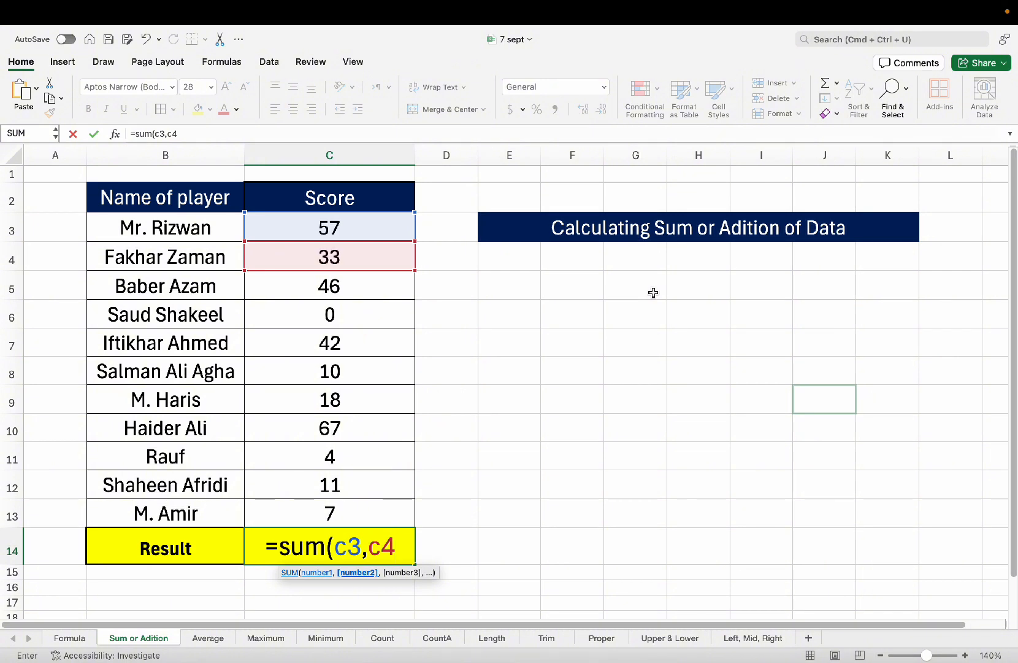
pyautogui.write(',')
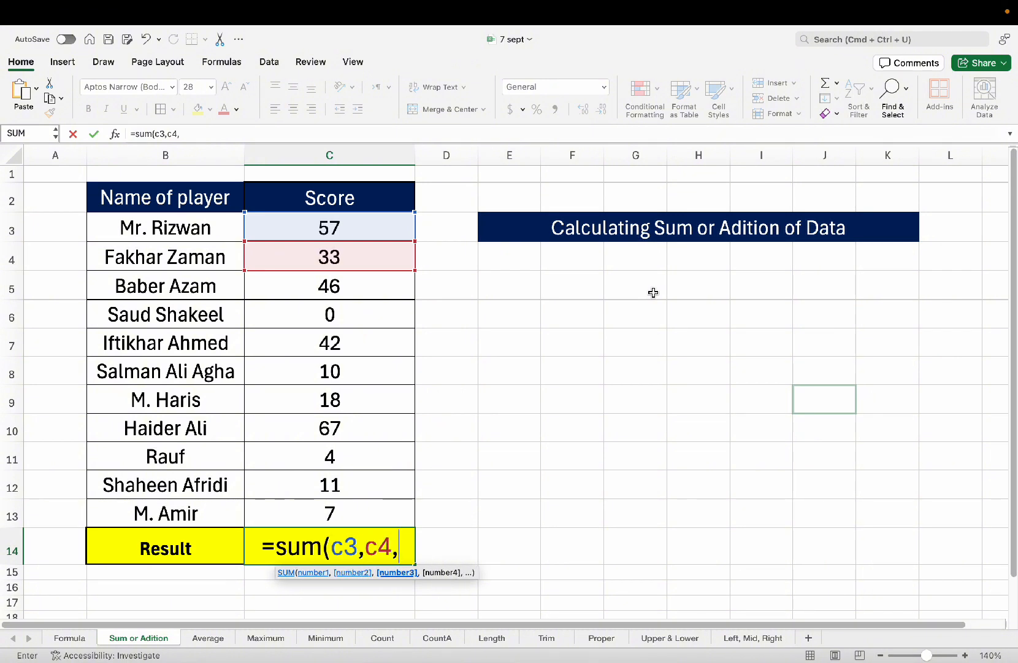
pyautogui.write('c5')
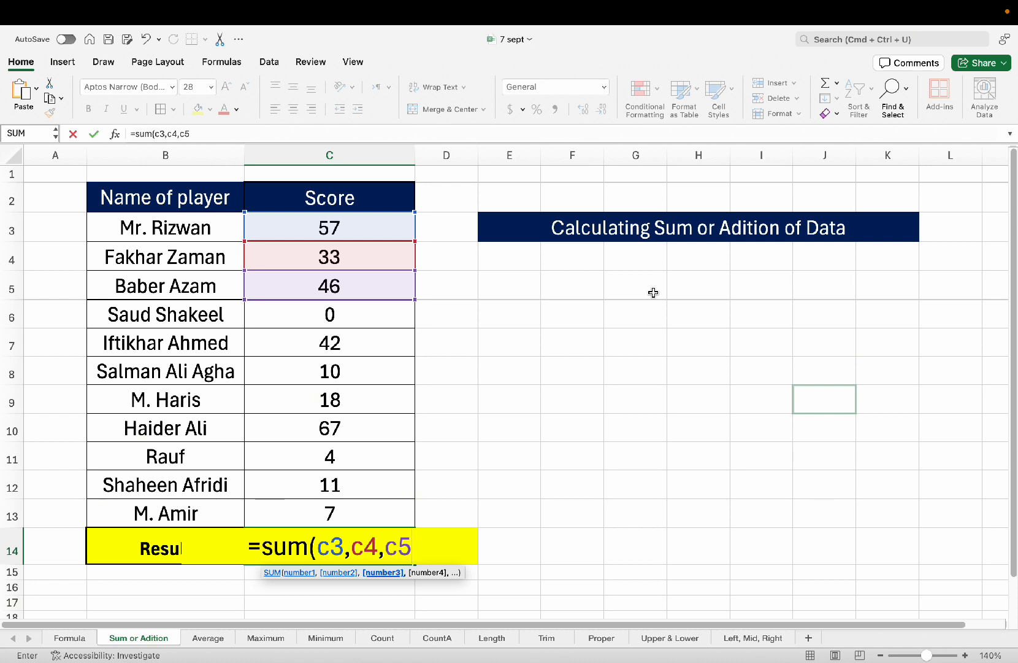
pyautogui.press('BackSpace')
pyautogui.press('BackSpace')
pyautogui.press('BackSpace')
pyautogui.press('BackSpace')
pyautogui.press('BackSpace')
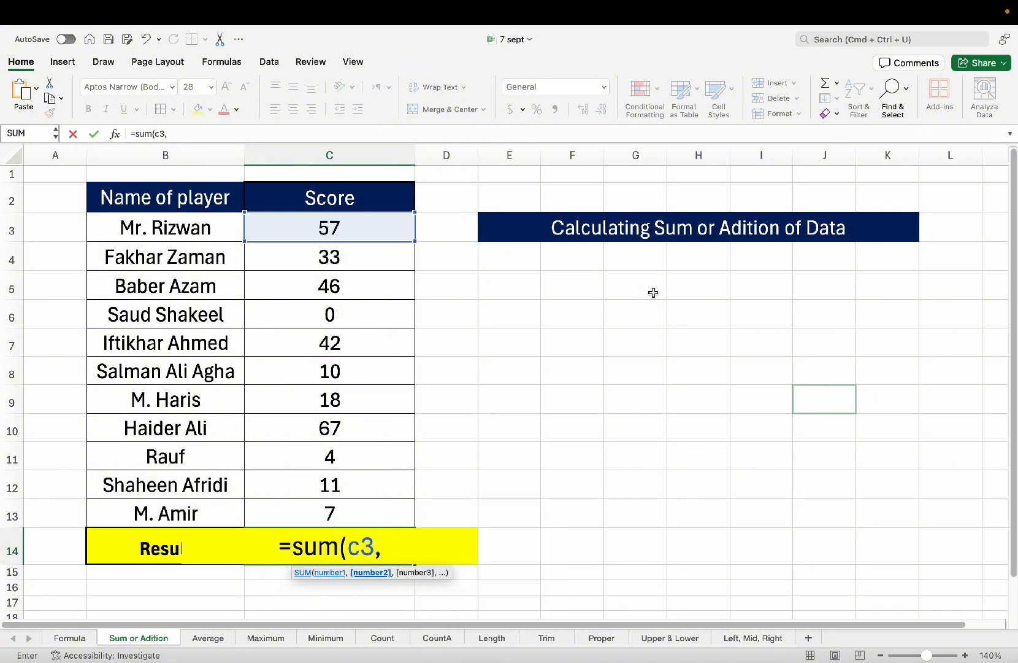
# Make the formula =SUM(C3:C4,C3) and commit it, showing 147.
pyautogui.moveTo(412, 241); pyautogui.dragTo(406, 431)
pyautogui.click(409, 224)
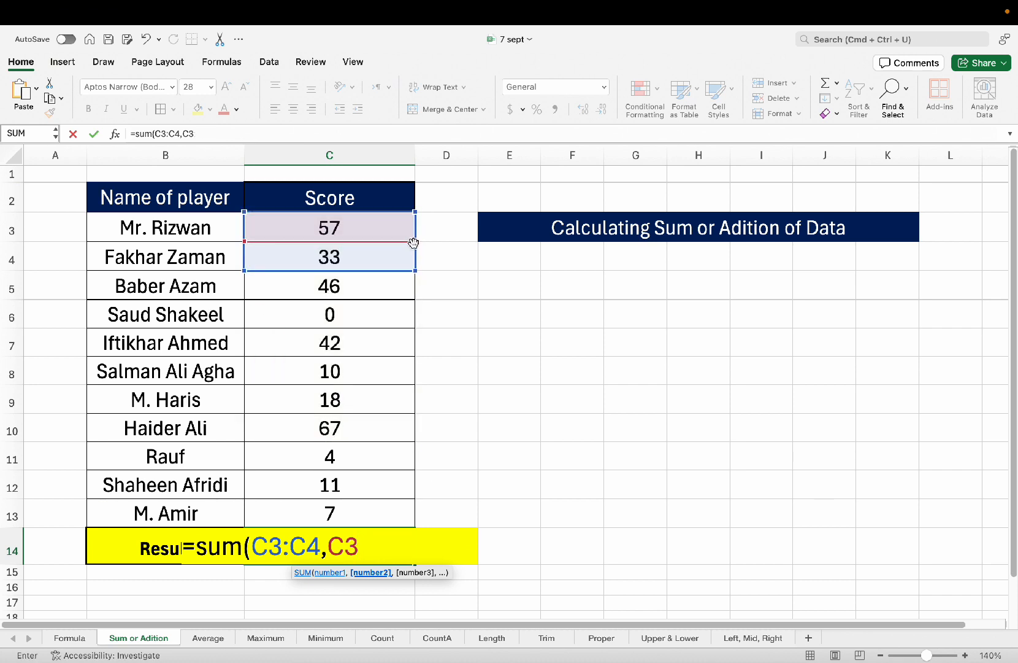
pyautogui.moveTo(414, 244); pyautogui.dragTo(412, 280)
pyautogui.click(399, 234)
pyautogui.click(330, 545)
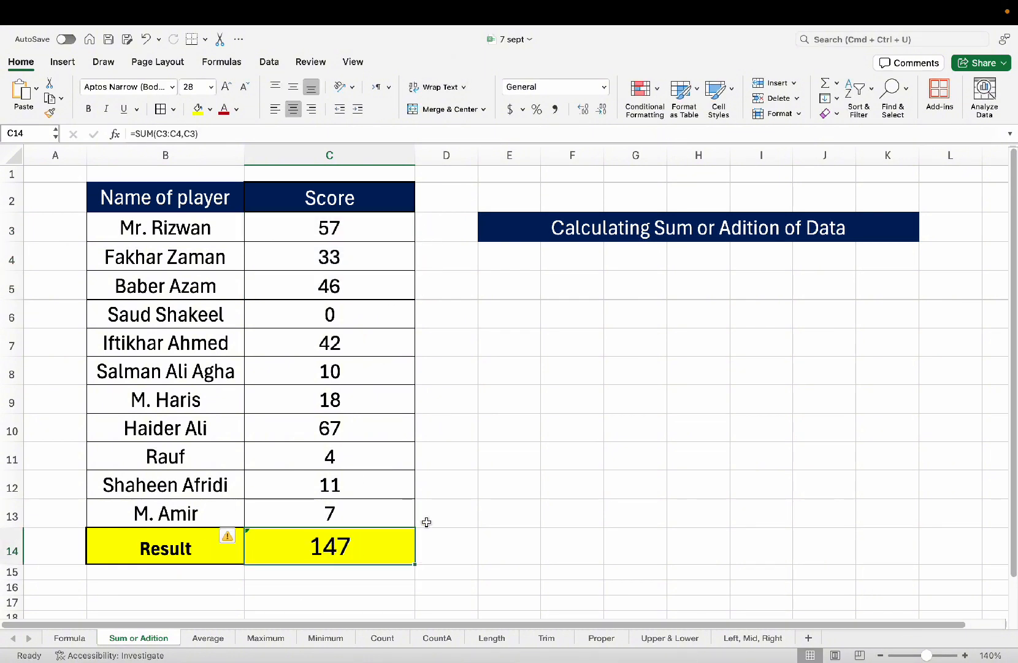
# Rewrite the Result formula as =SUM(C3:C13) by extending the reference, giving 295.
pyautogui.write('=SUM(')
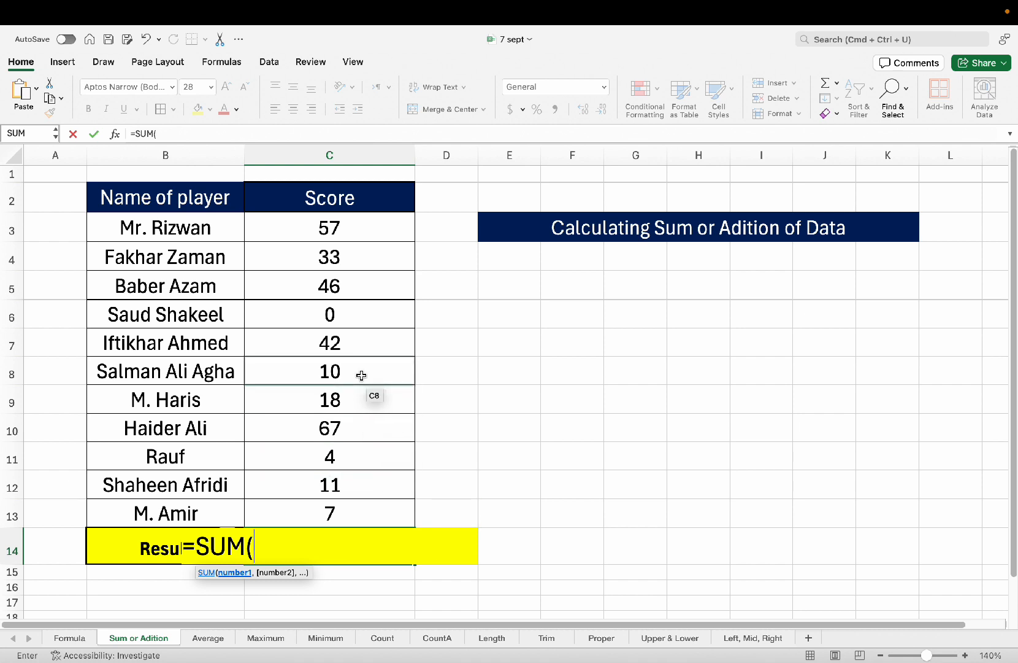
pyautogui.write('c3,')
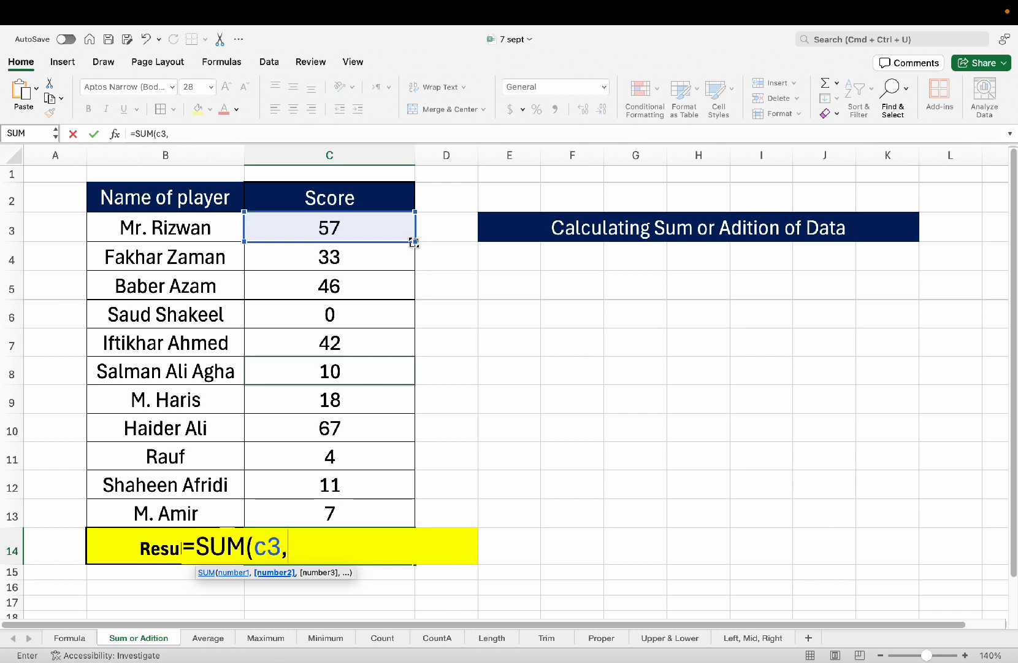
pyautogui.moveTo(411, 241); pyautogui.dragTo(402, 519)
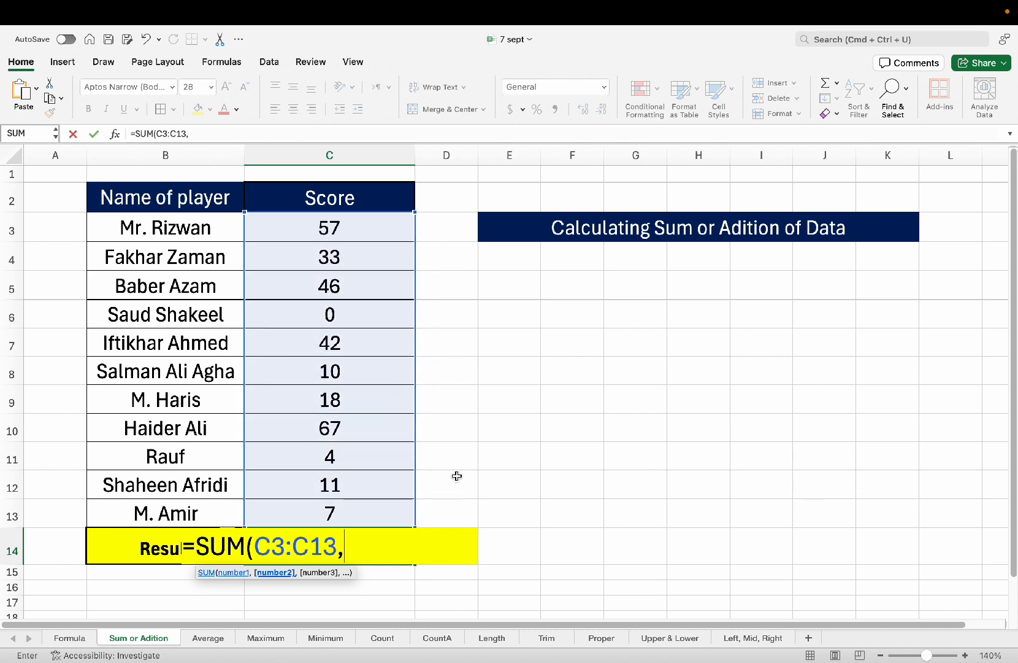
pyautogui.press('BackSpace')
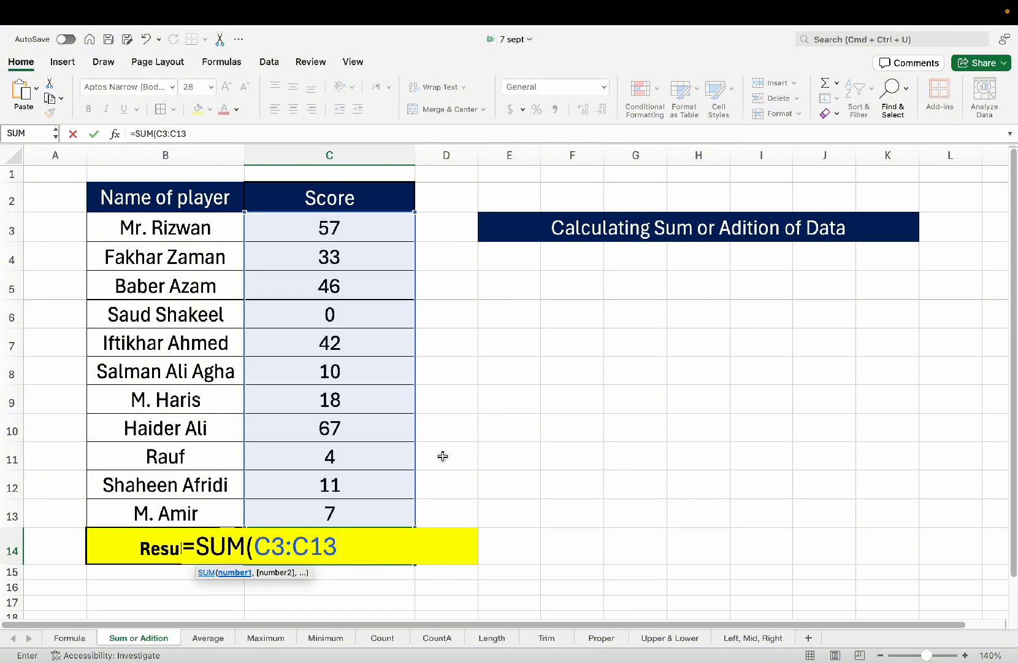
pyautogui.write(')')
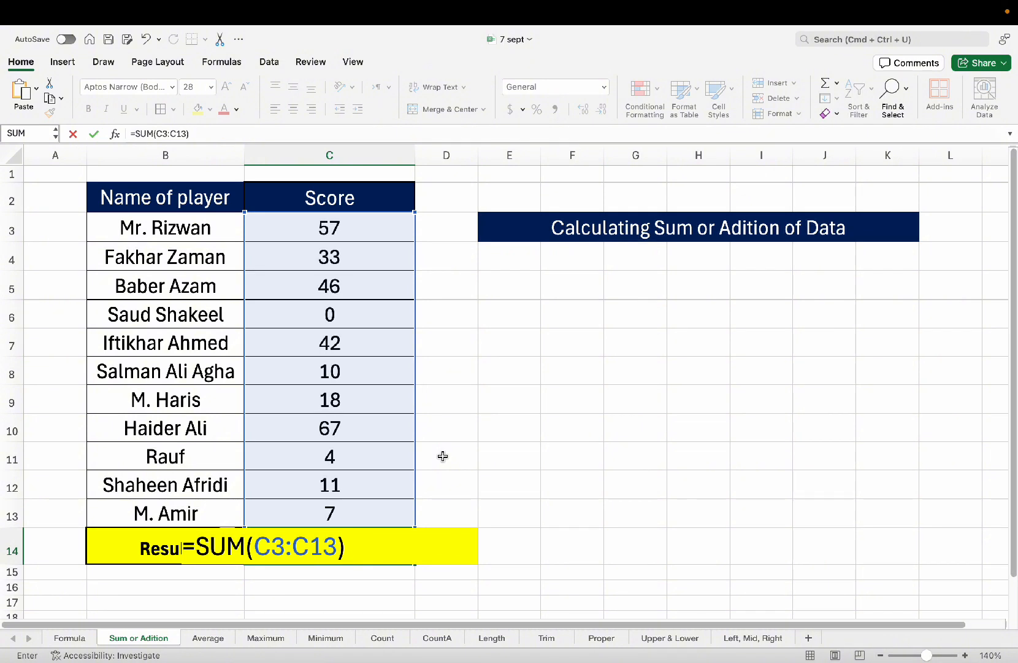
pyautogui.press('Return')
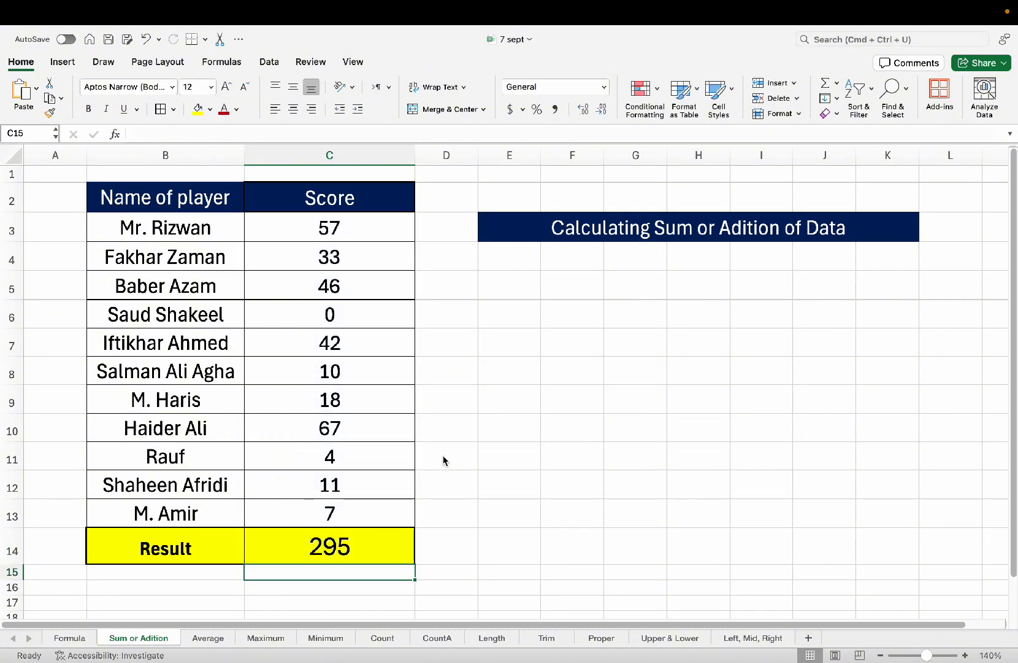
# Edit C14's formula, replacing the range end so it reads =SUM(C3:c13.
pyautogui.moveTo(361, 237); pyautogui.dragTo(346, 515)
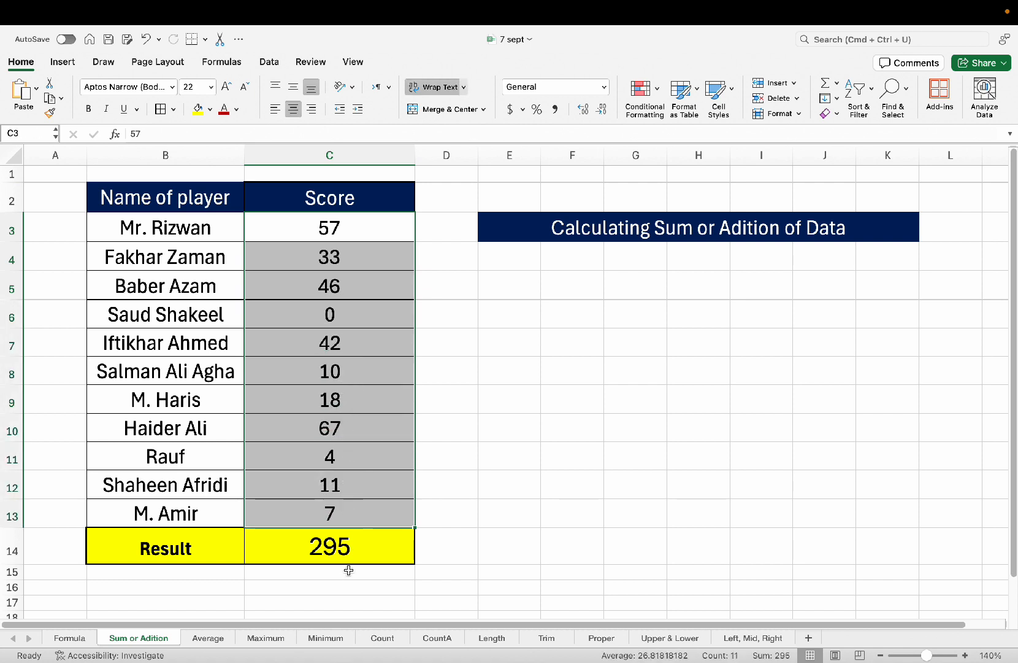
pyautogui.click(346, 556)
pyautogui.doubleClick(364, 548)
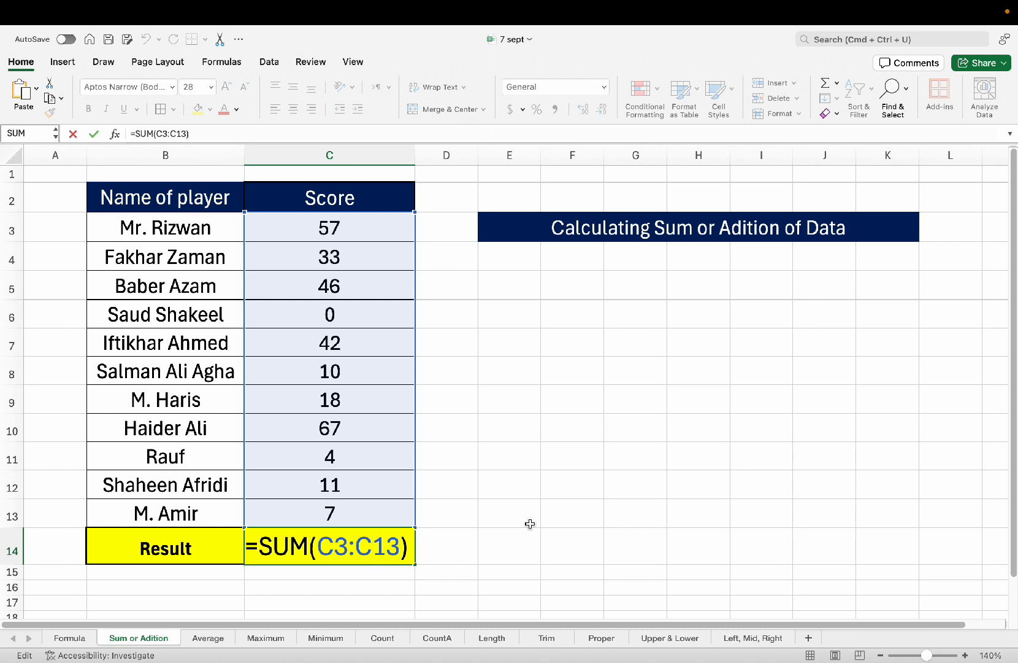
pyautogui.press('Right')
pyautogui.press('Right')
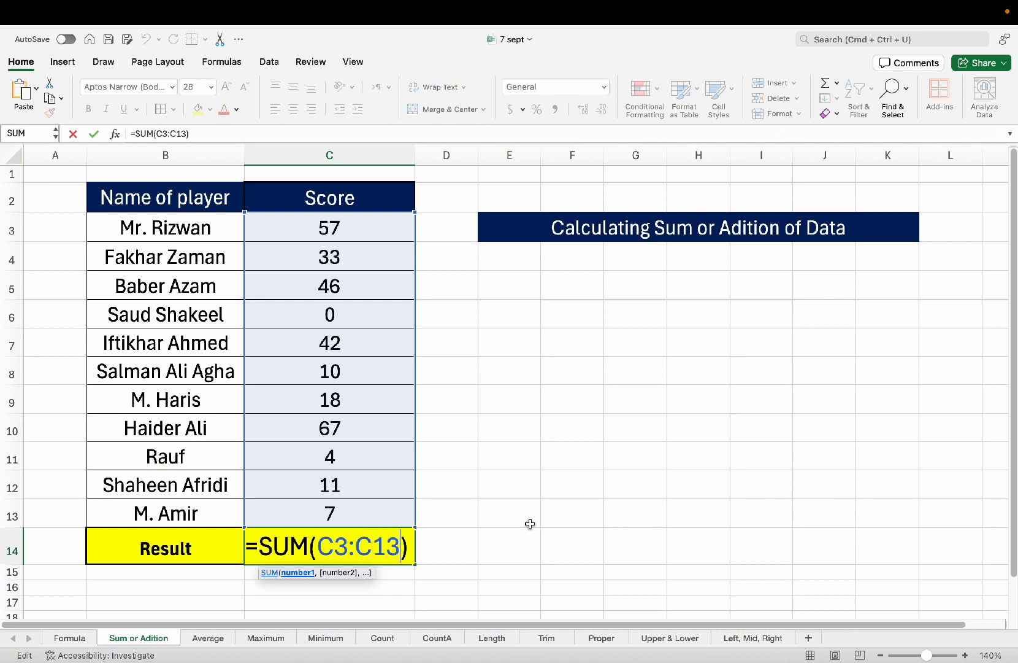
pyautogui.press('Delete')
pyautogui.press('BackSpace')
pyautogui.press('BackSpace')
pyautogui.press('BackSpace')
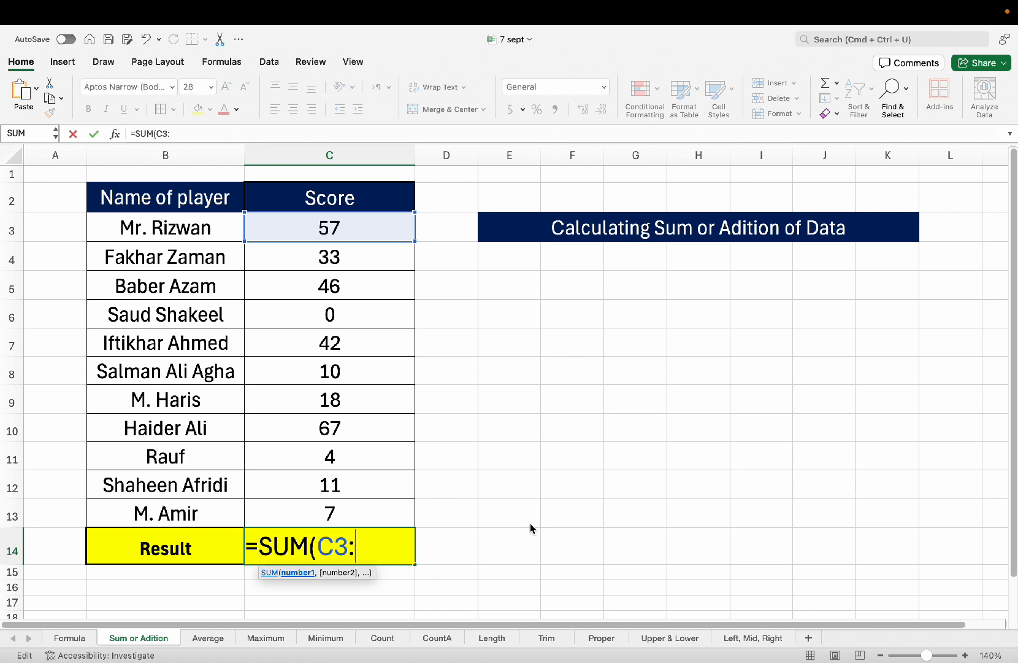
pyautogui.press('BackSpace')
pyautogui.write(':')
pyautogui.write('c')
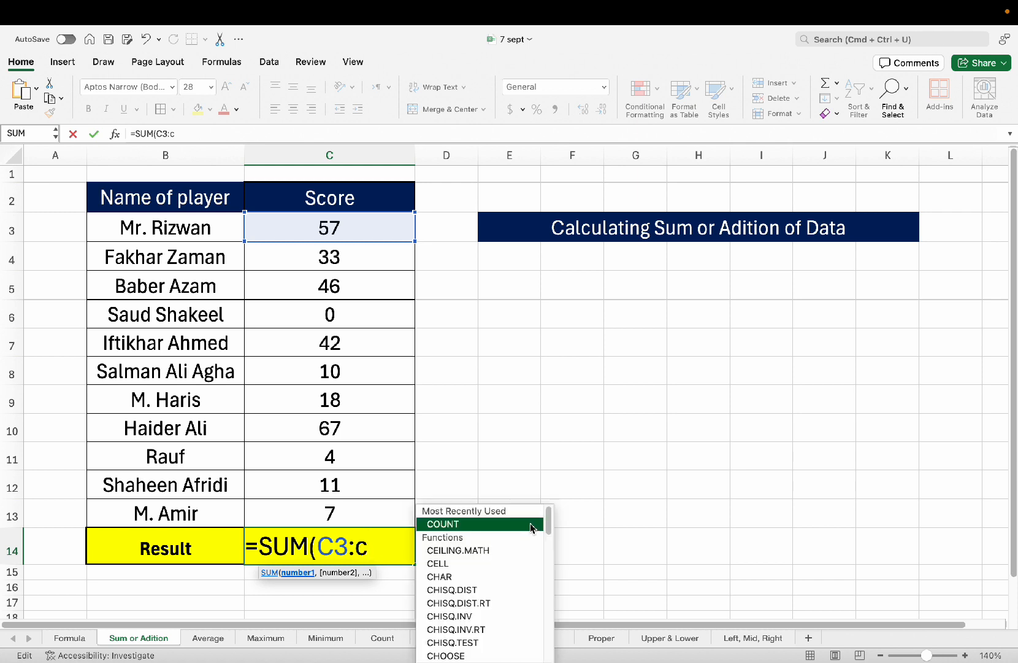
pyautogui.write('13')
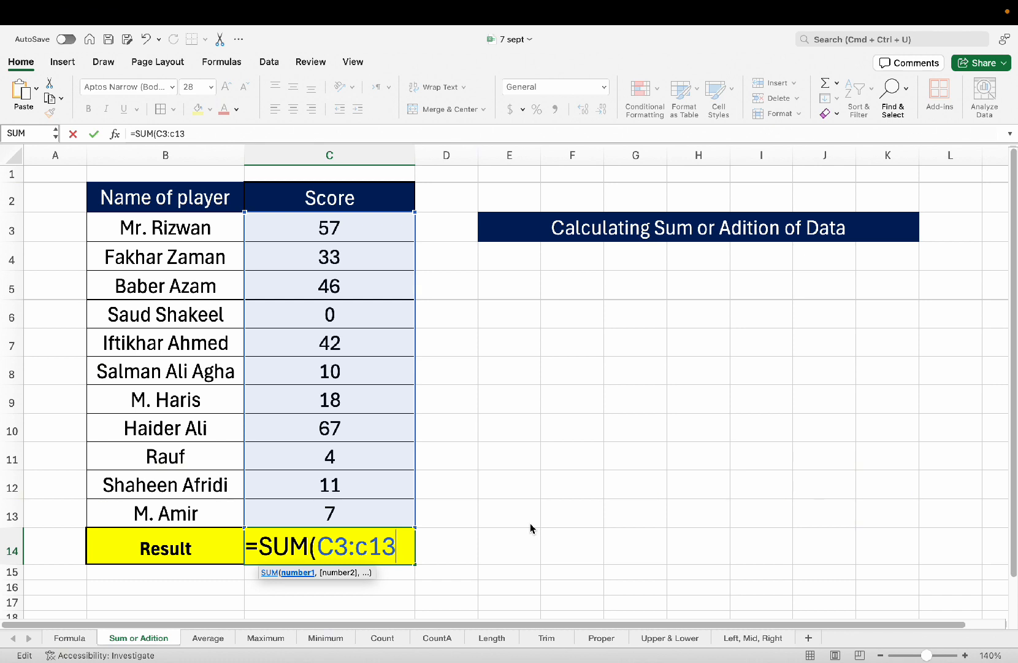
# Retype the range as c3:c13) and commit =SUM(C3:C13), showing 295.
pyautogui.write(')')
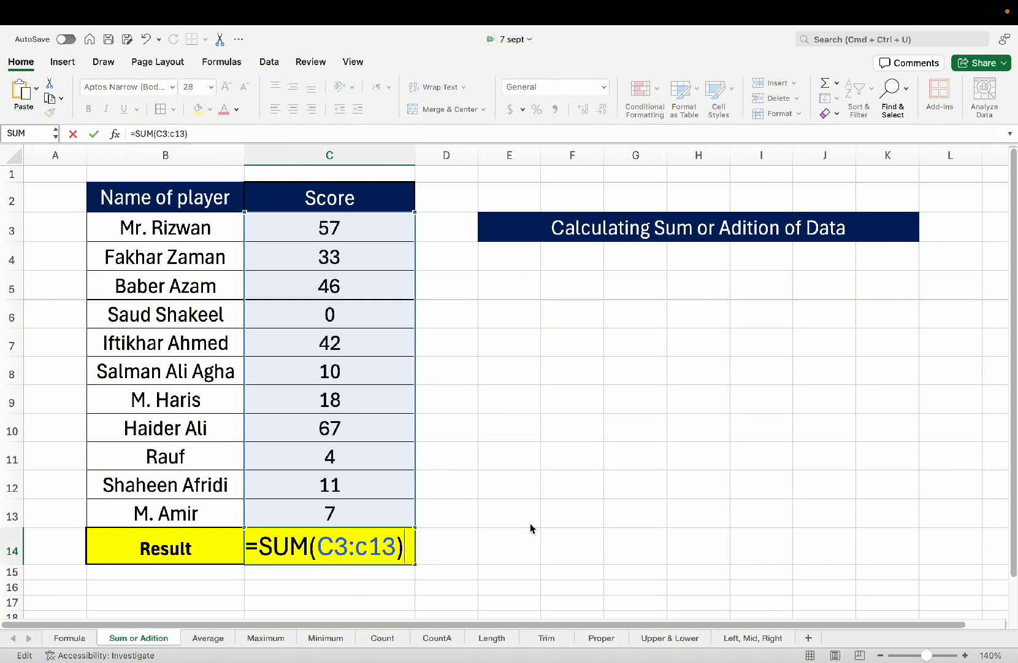
pyautogui.press('BackSpace')
pyautogui.press('BackSpace')
pyautogui.press('BackSpace')
pyautogui.press('BackSpace')
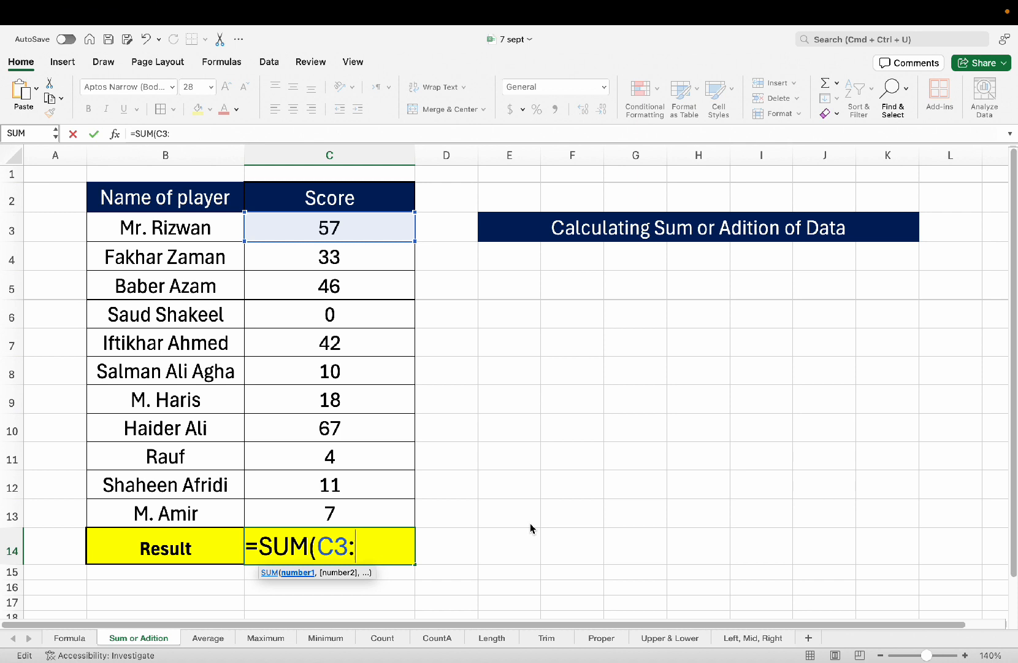
pyautogui.press('BackSpace')
pyautogui.press('BackSpace')
pyautogui.press('BackSpace')
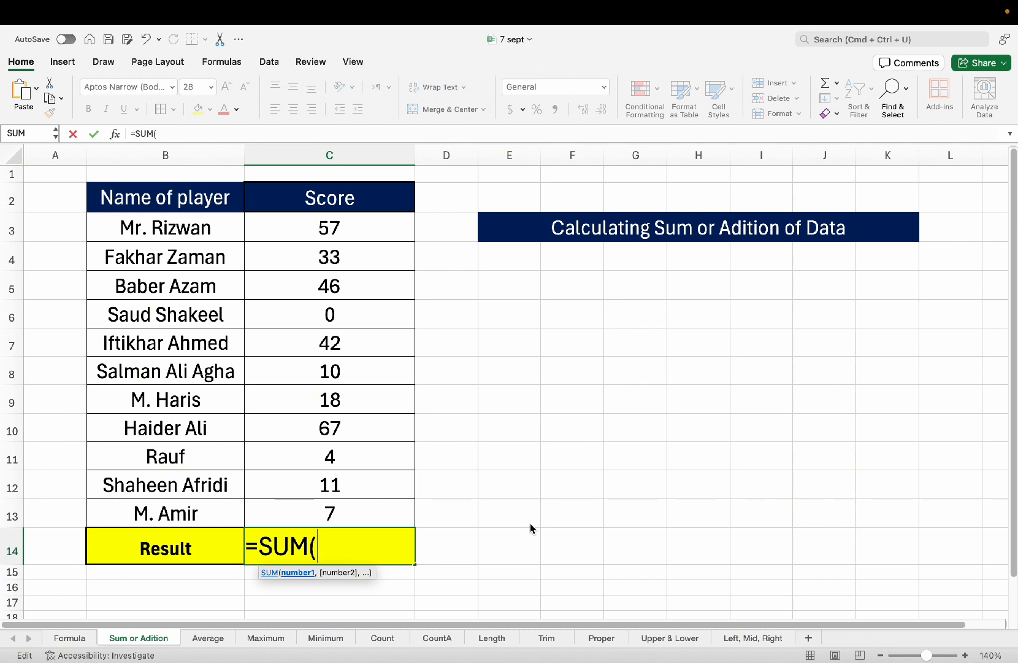
pyautogui.write('c3')
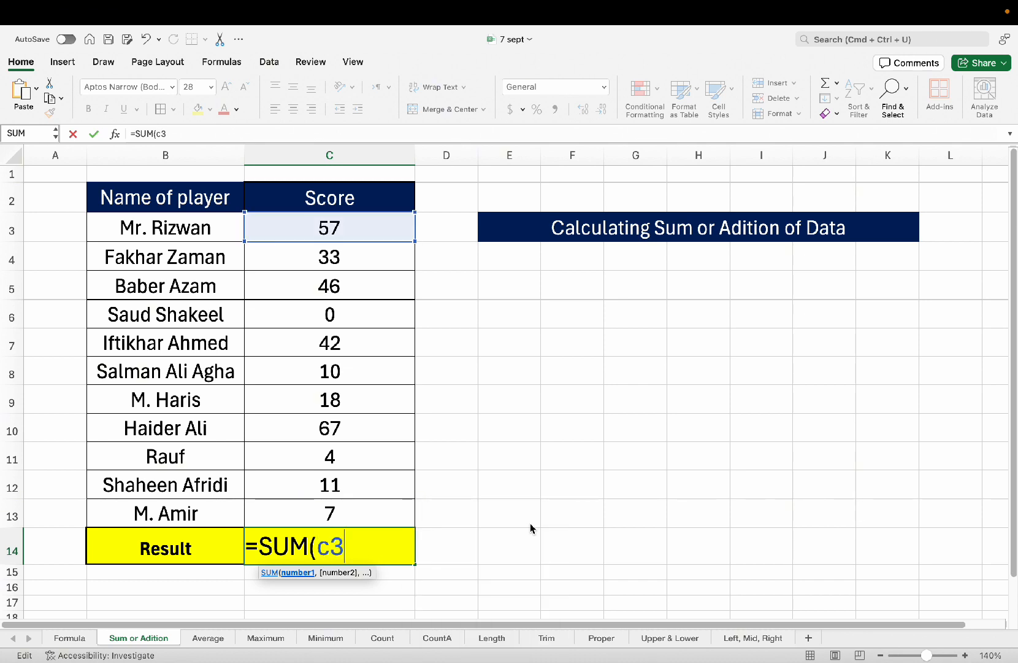
pyautogui.write(':')
pyautogui.write('c')
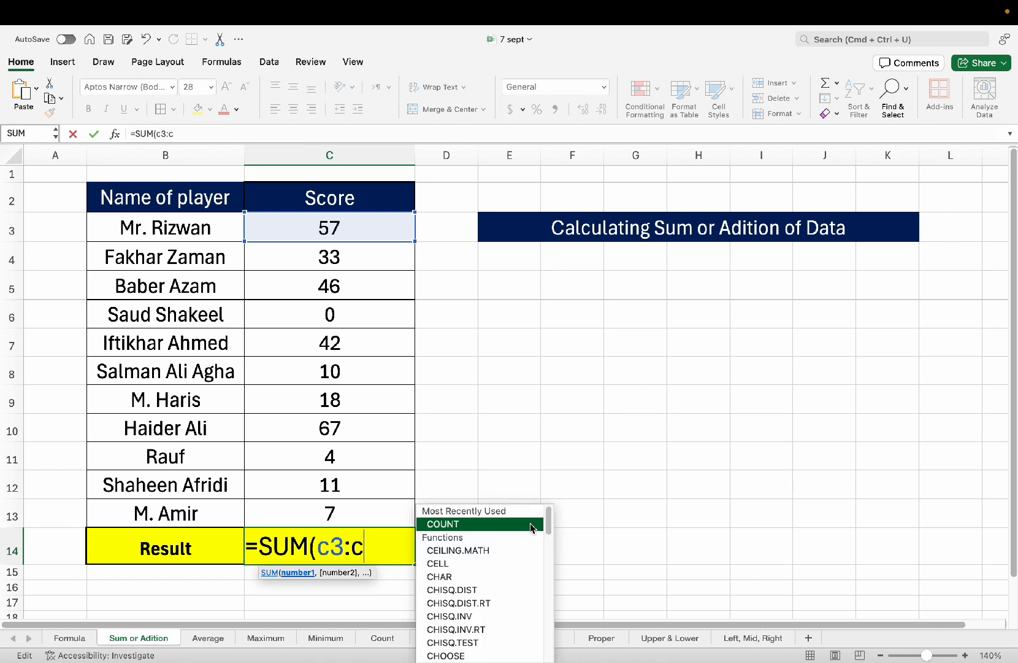
pyautogui.write('13)')
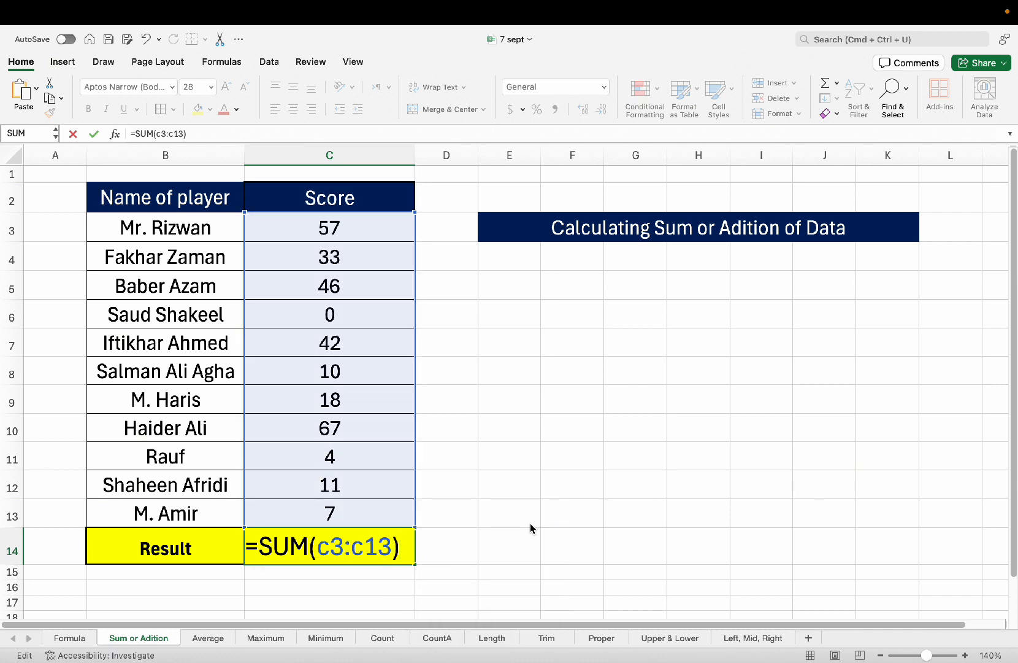
pyautogui.press('Return')
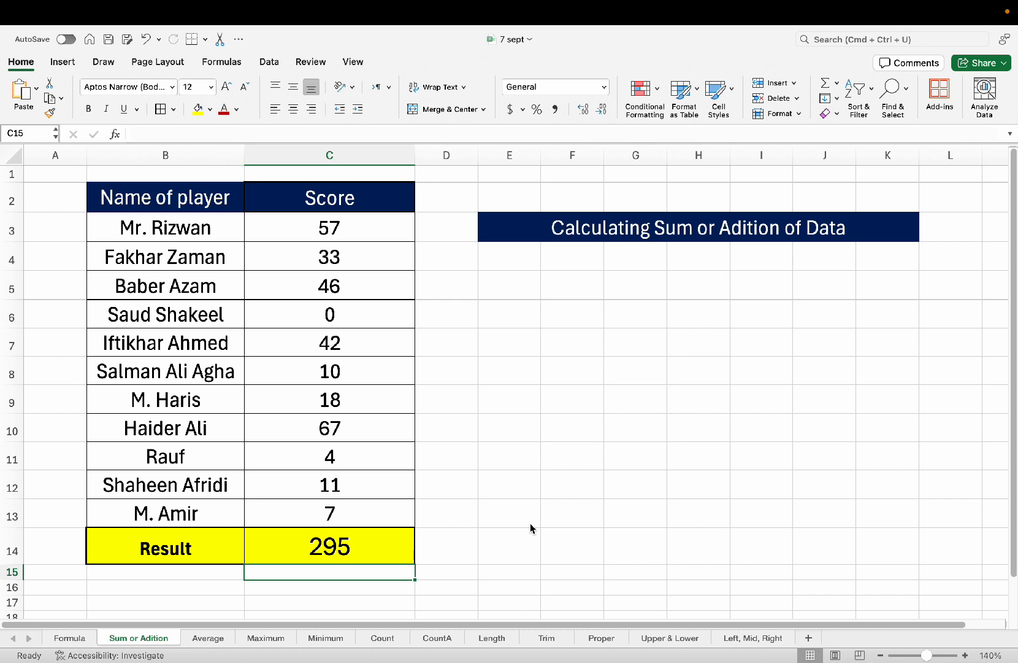
# Check the SUM formula in C14 and look at scores C11 and C13.
pyautogui.click(382, 457)
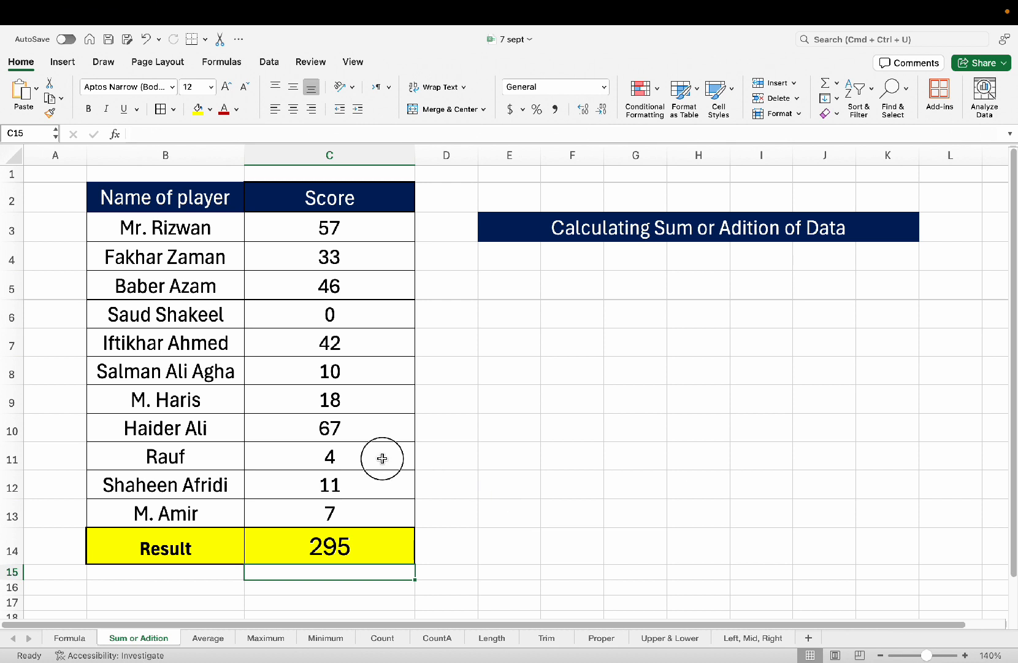
pyautogui.click(484, 435)
pyautogui.click(371, 544)
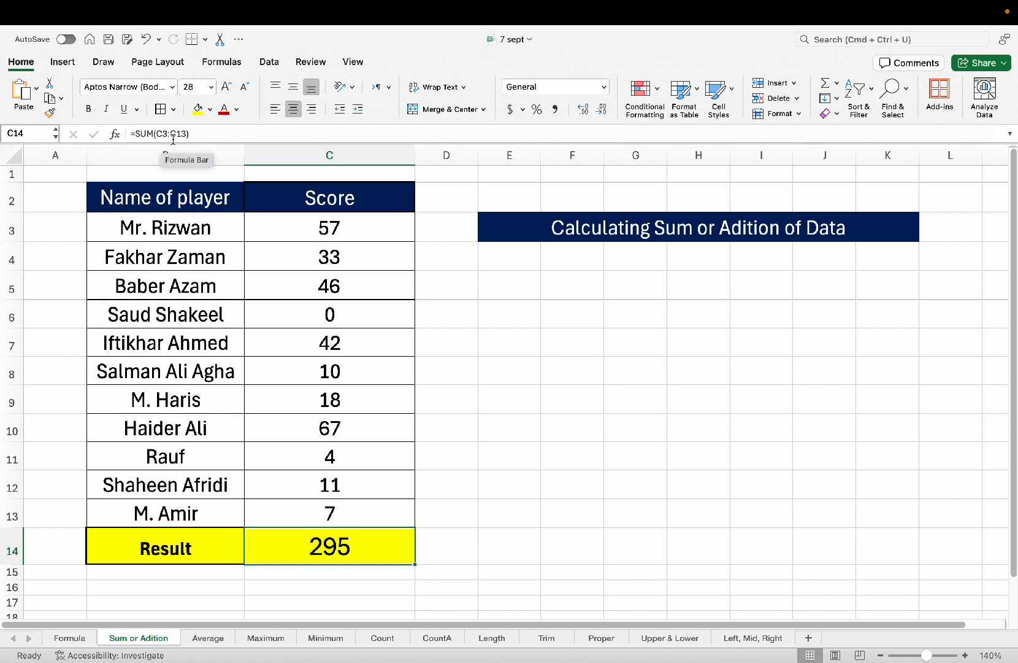
pyautogui.click(518, 515)
pyautogui.click(390, 513)
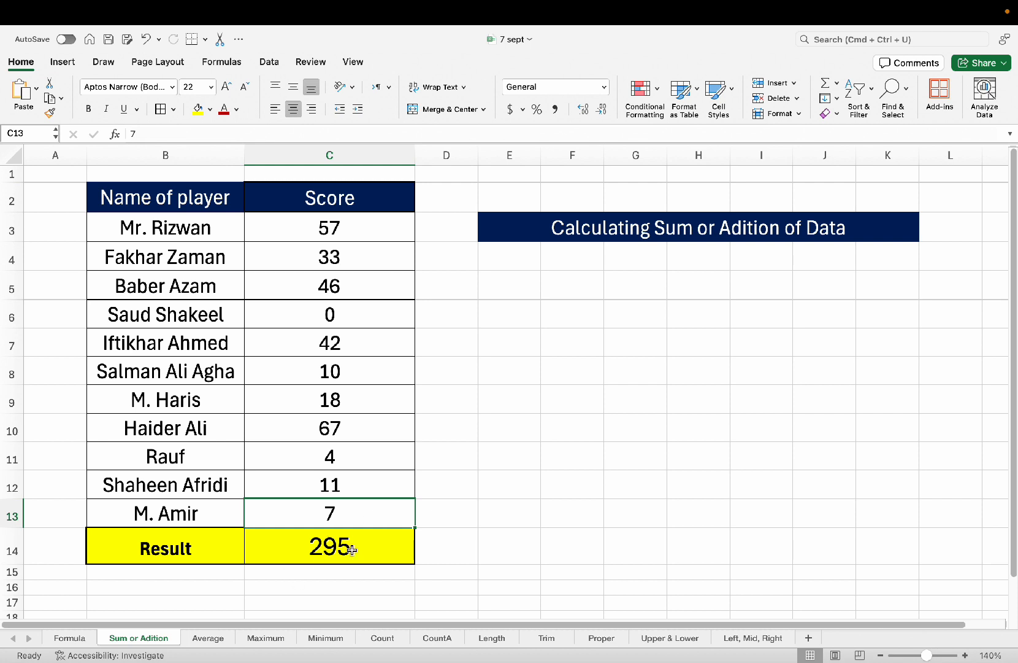
pyautogui.click(482, 489)
pyautogui.click(452, 478)
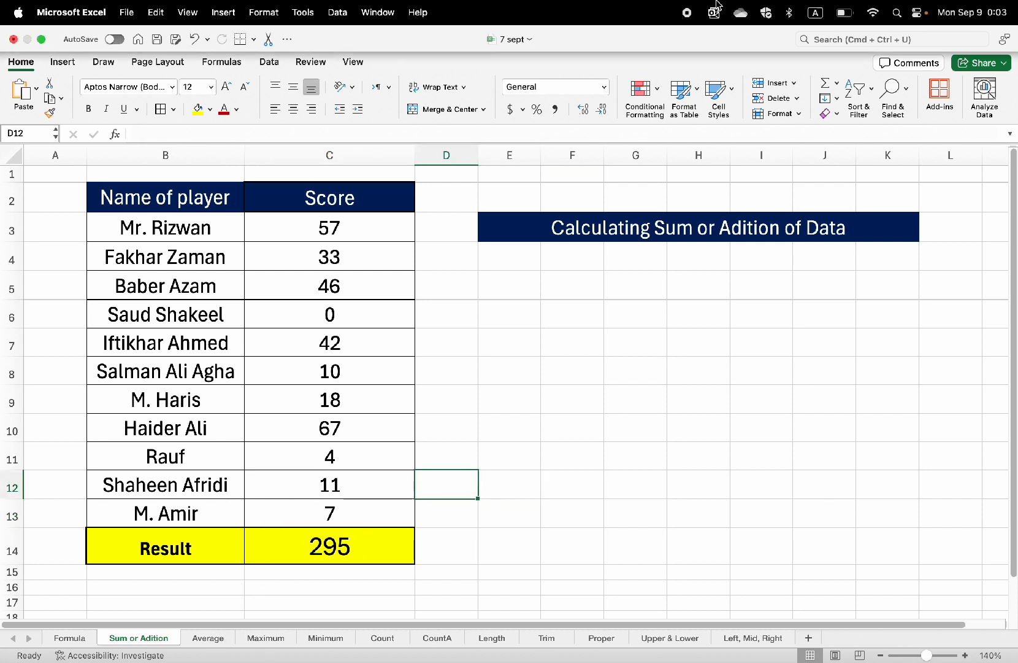
pyautogui.click(204, 637)
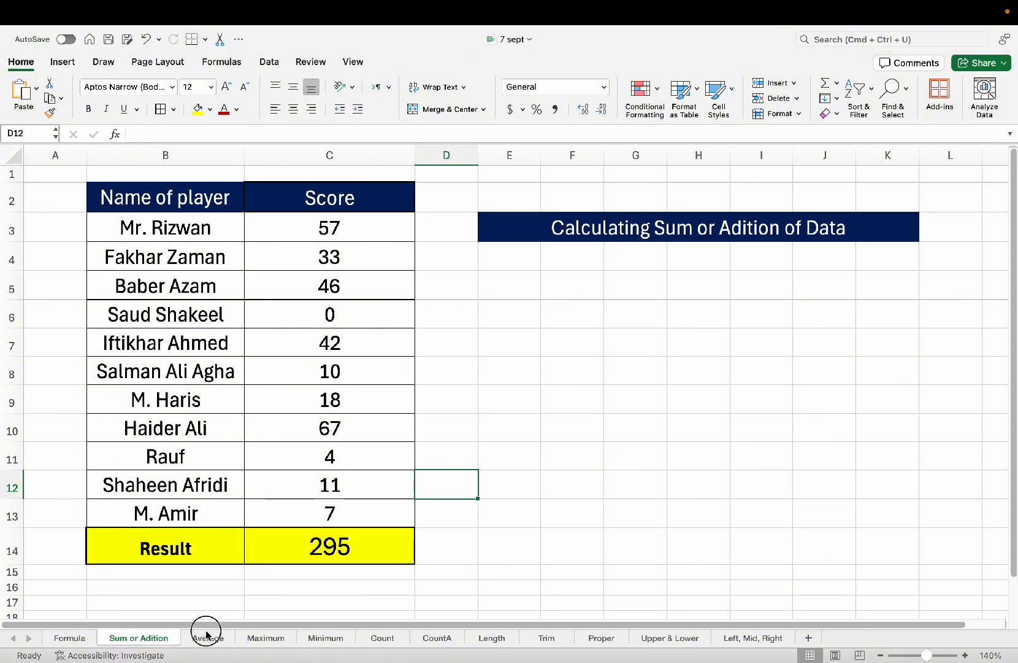
# Open the Average sheet and look over the scores in column C.
pyautogui.click(429, 333)
pyautogui.click(338, 387)
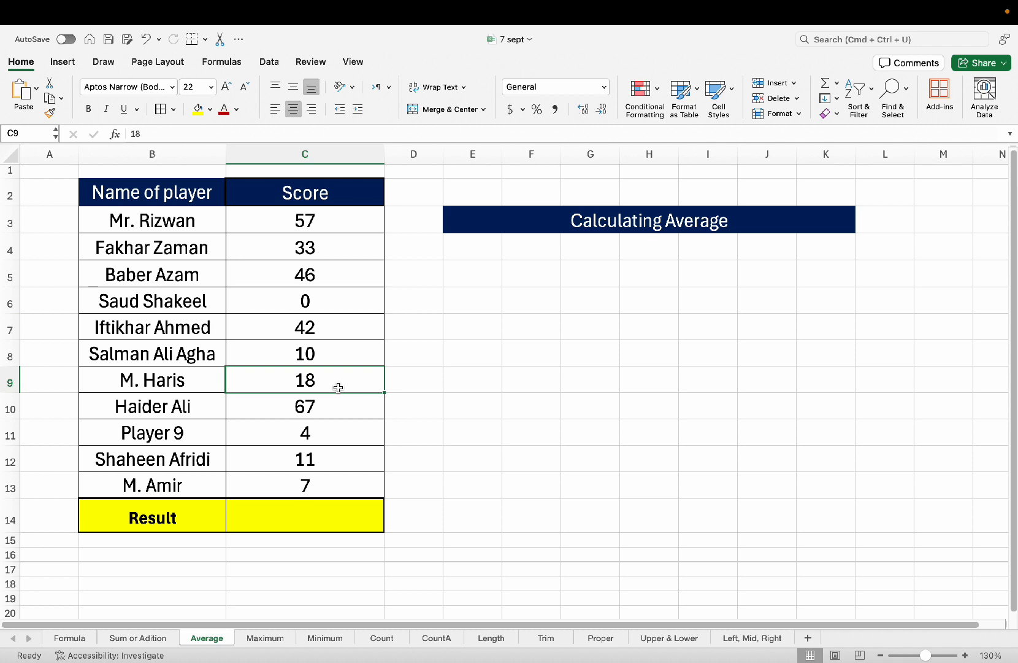
pyautogui.click(302, 229)
pyautogui.click(300, 258)
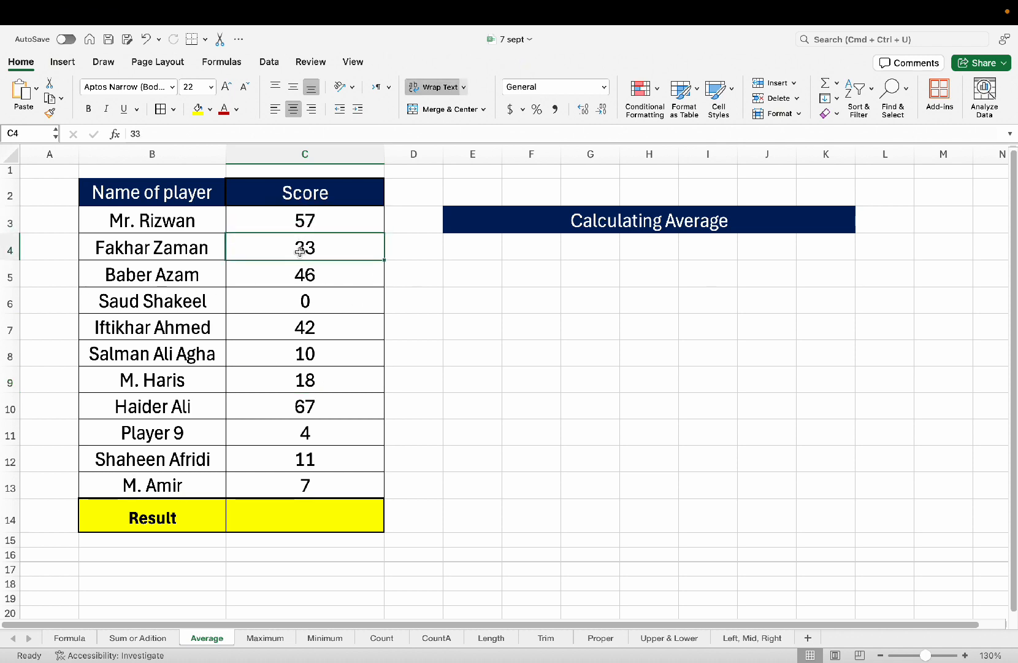
pyautogui.click(304, 307)
pyautogui.click(305, 375)
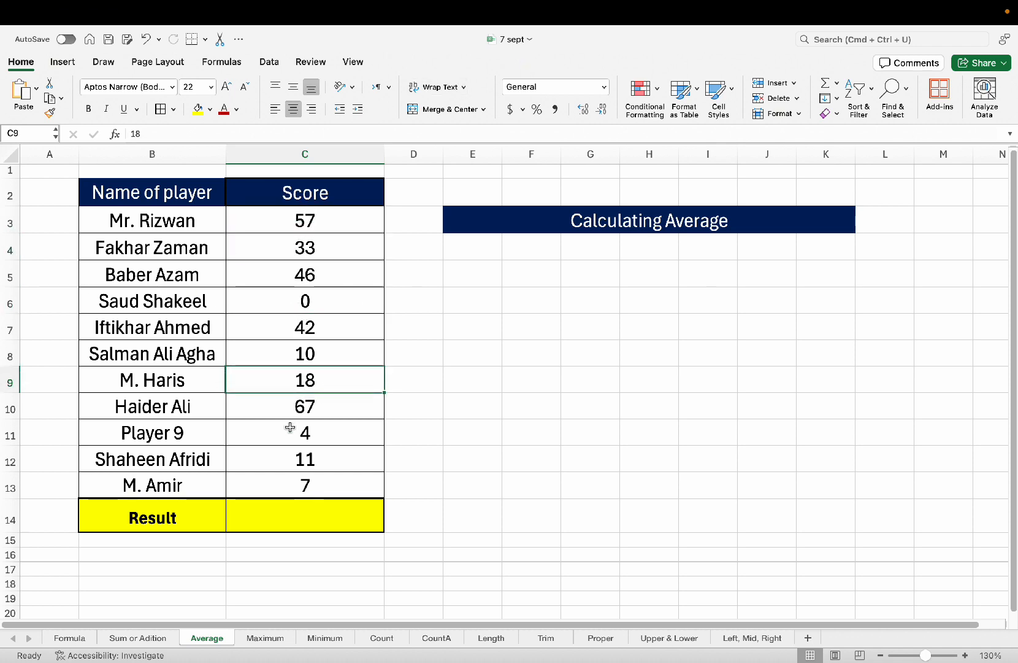
pyautogui.click(291, 430)
pyautogui.click(282, 458)
# Start a new formula with = in Result cell C14.
pyautogui.click(292, 484)
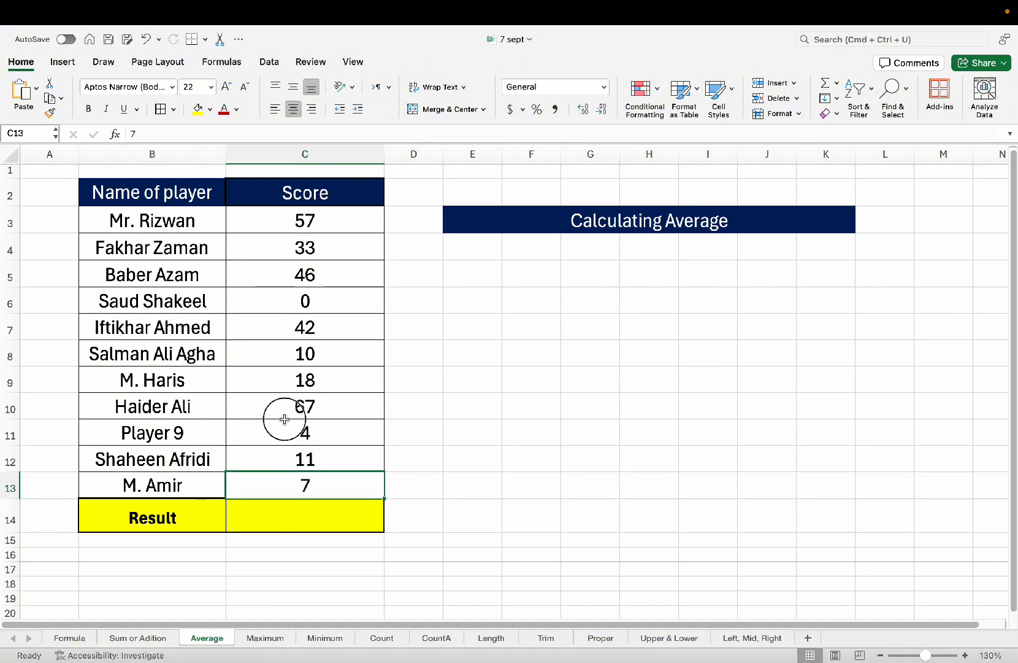
pyautogui.click(282, 415)
pyautogui.click(287, 507)
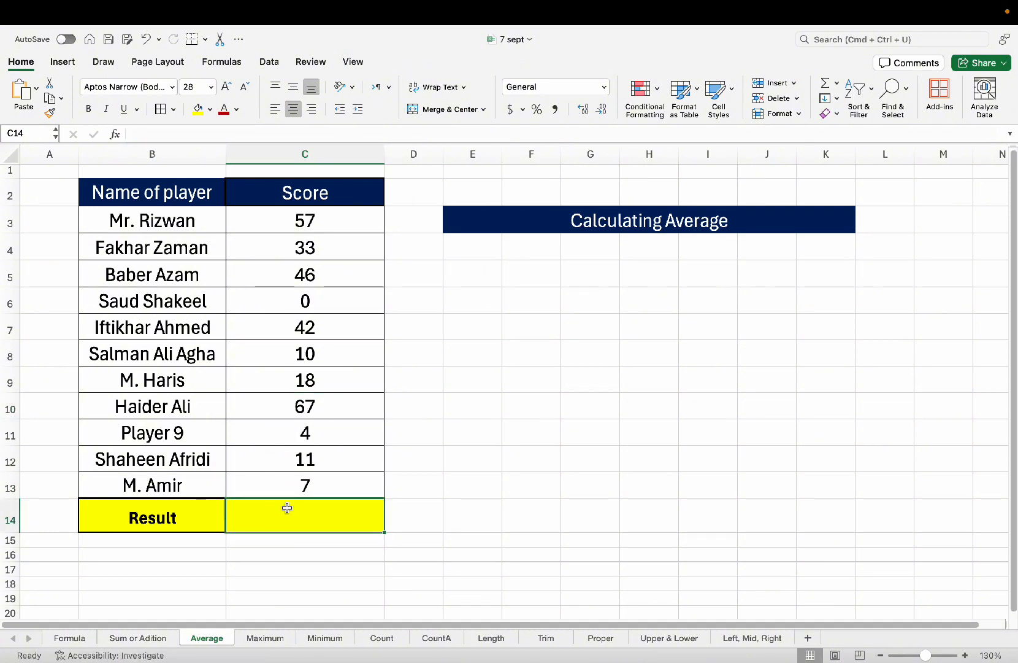
pyautogui.write('=')
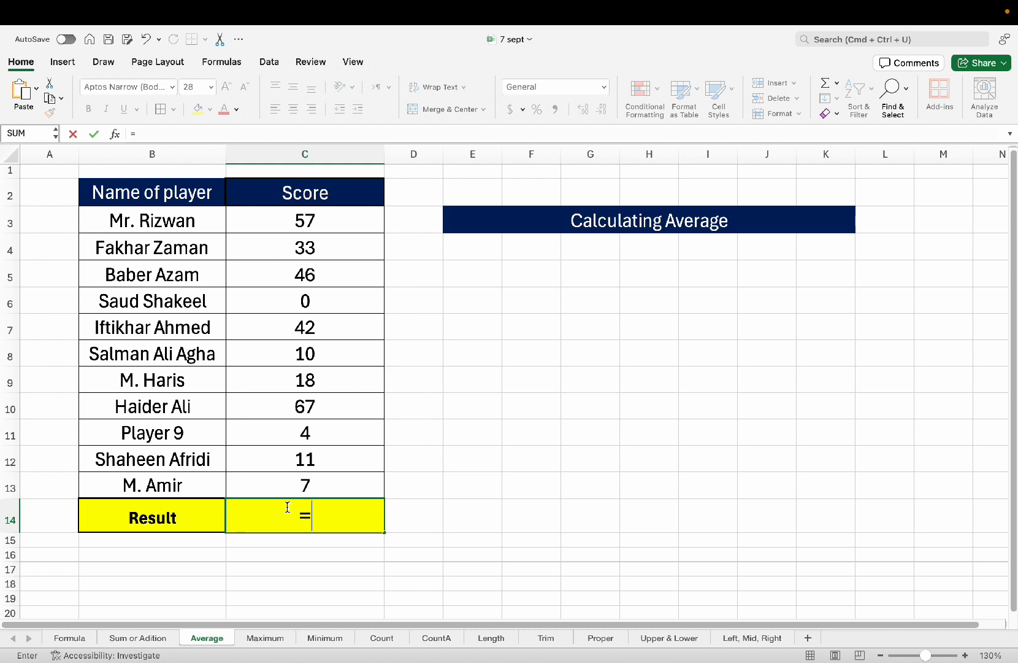
# Enter =AVERAGE(C3:C13) in the Result cell, giving 26.81818182.
pyautogui.write('aver')
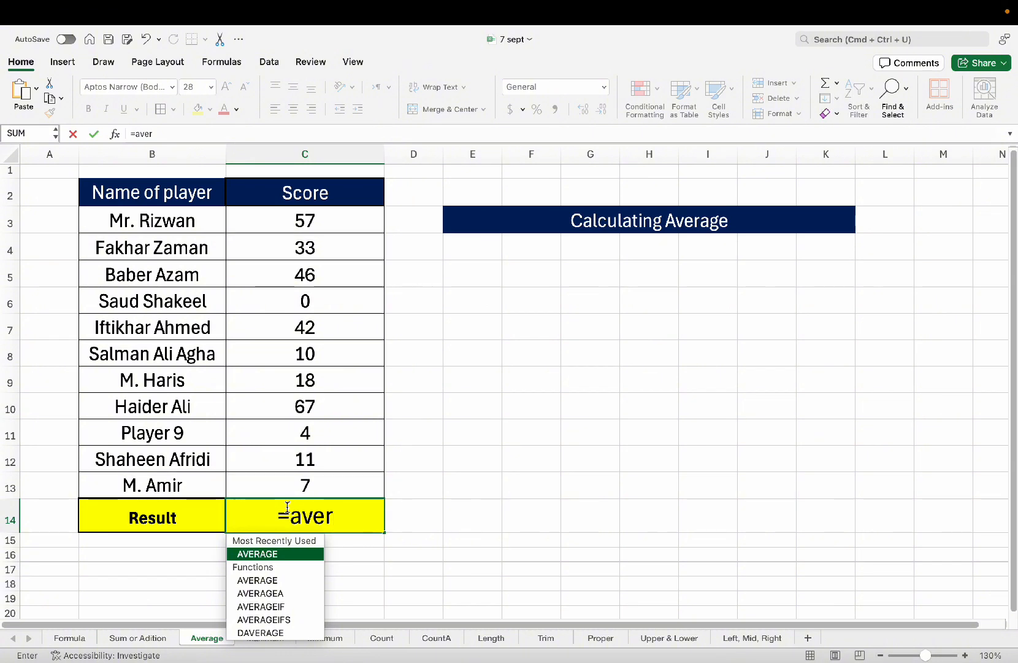
pyautogui.press('Tab')
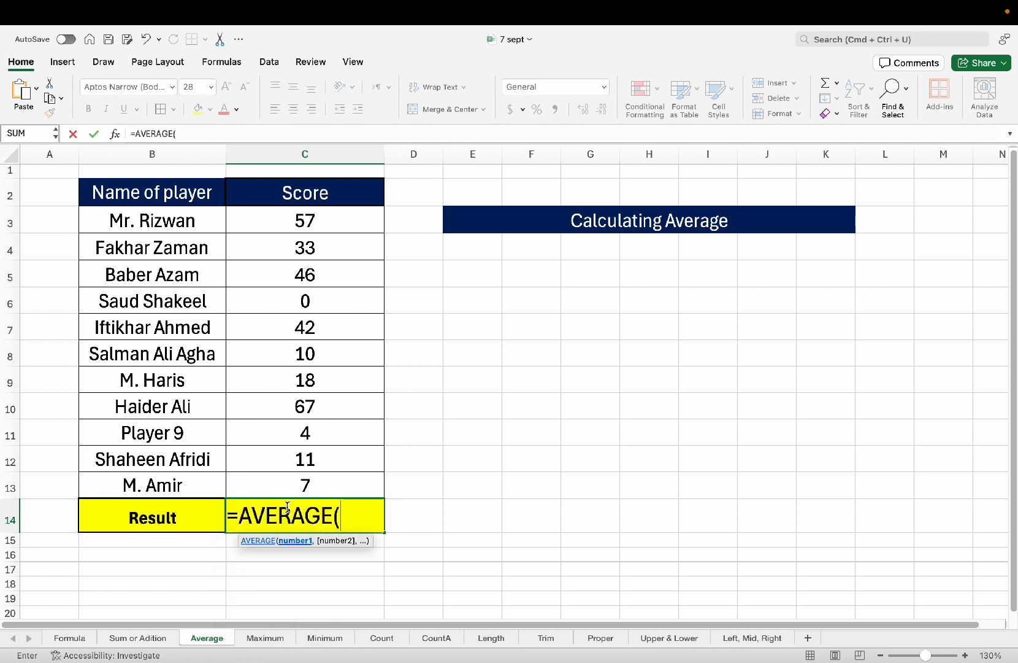
pyautogui.write('c3')
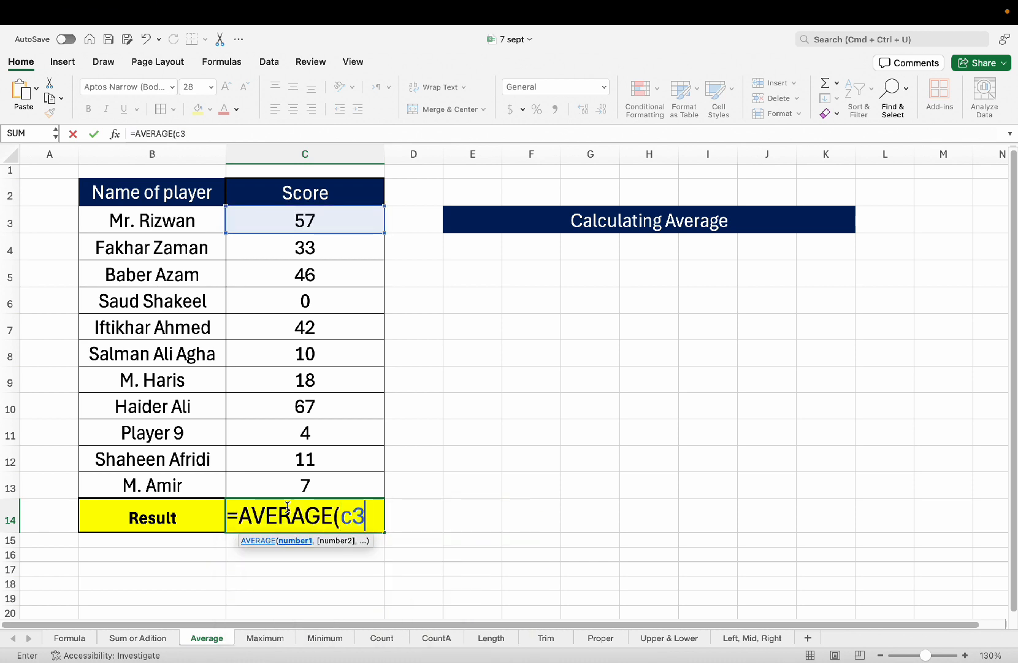
pyautogui.write(':c13')
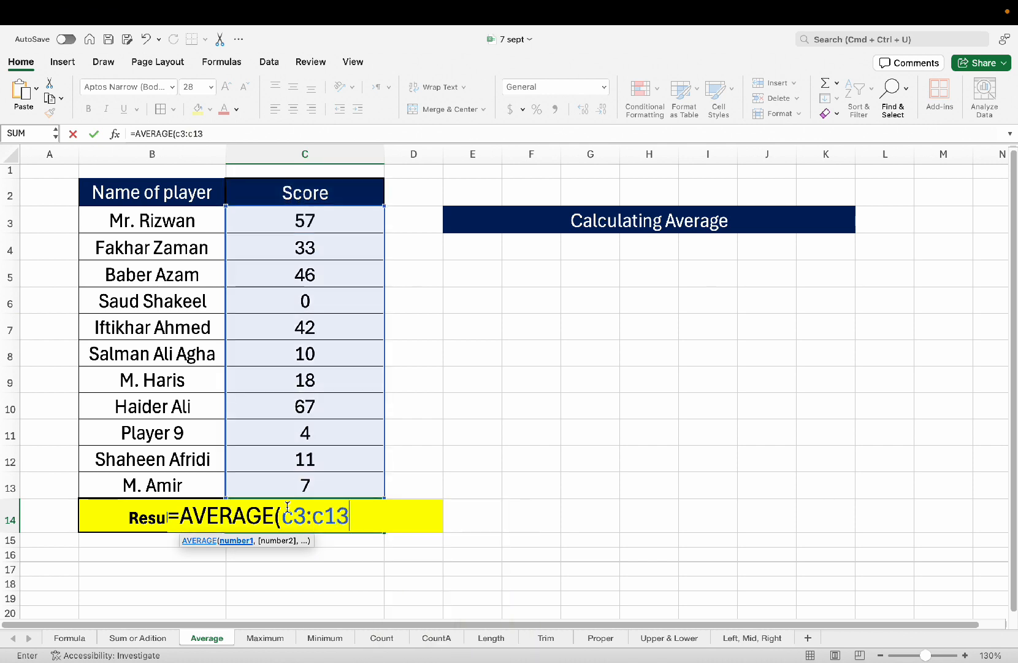
pyautogui.write(')')
pyautogui.press('Return')
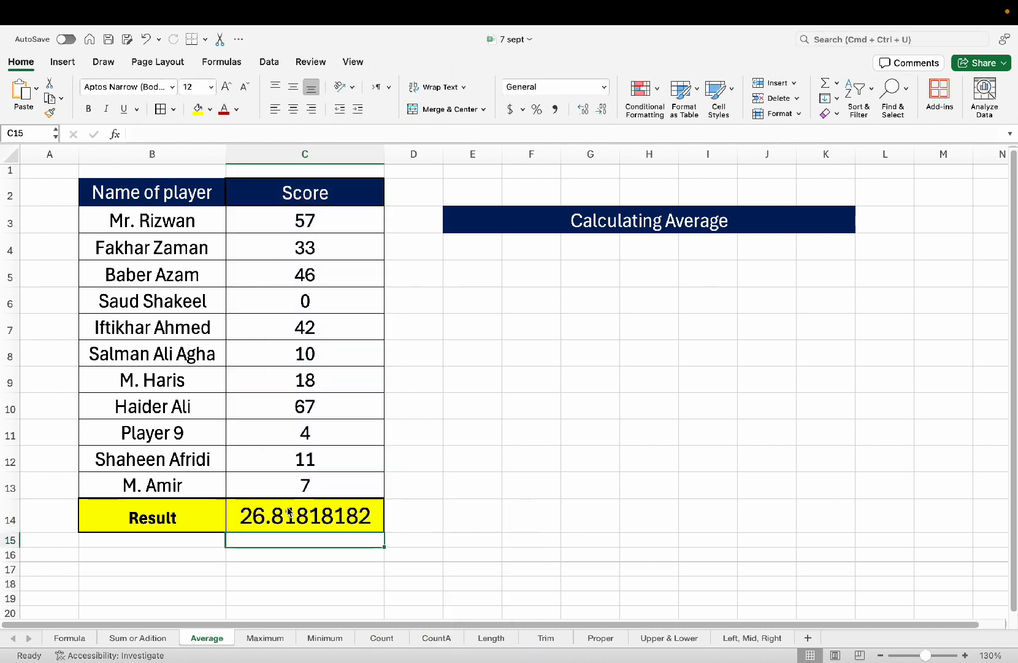
pyautogui.click(314, 518)
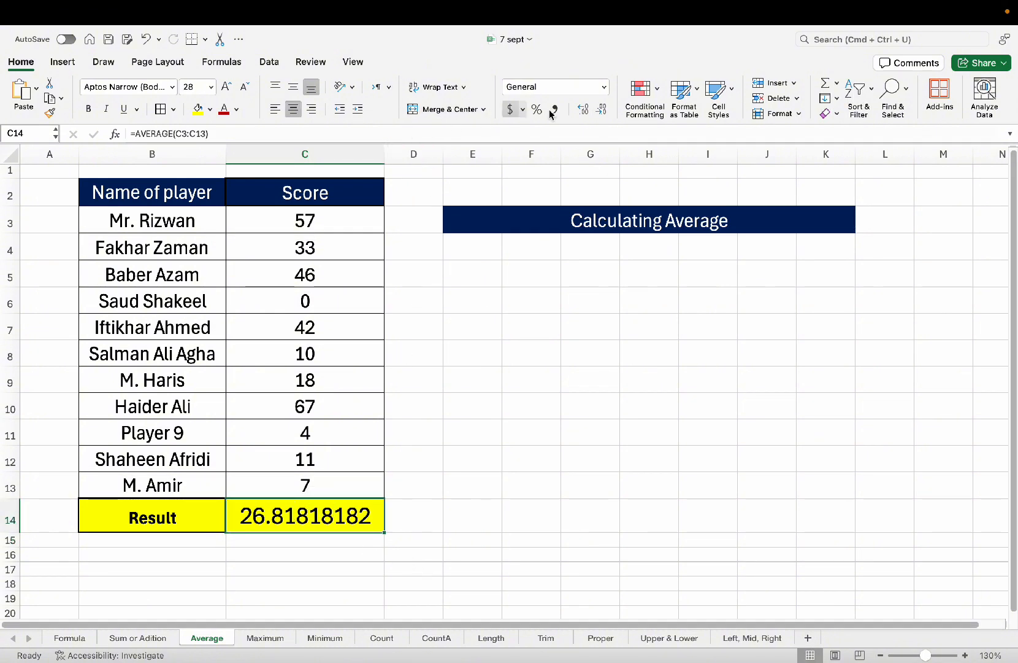
# Decrease the average's displayed decimals until it shows 26.82.
pyautogui.click(602, 109)
pyautogui.click(603, 109)
pyautogui.click(603, 108)
pyautogui.click(604, 108)
pyautogui.click(605, 108)
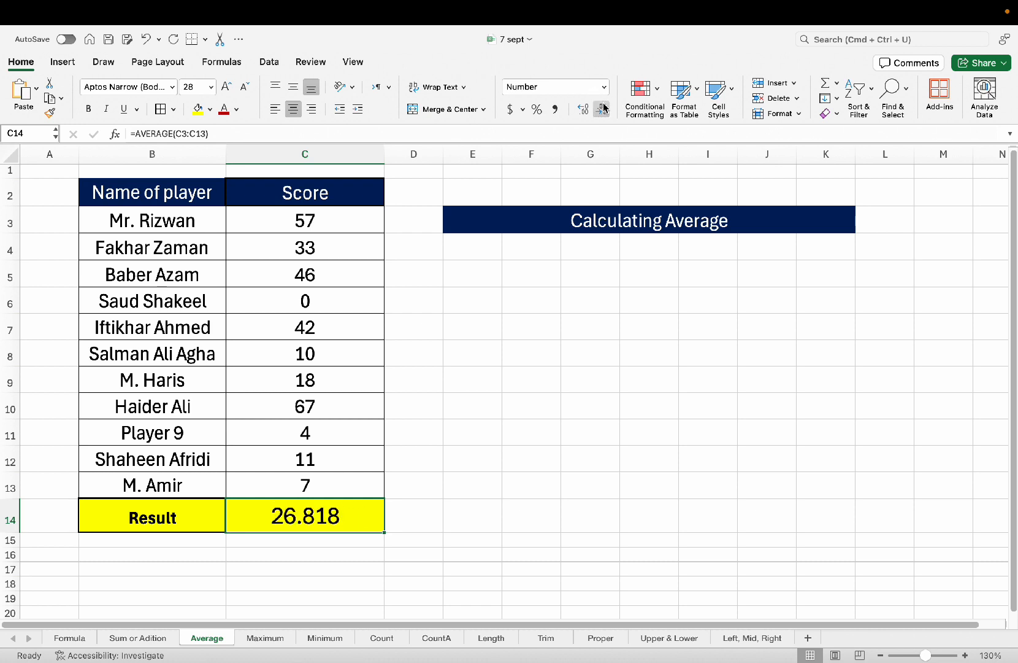
pyautogui.click(605, 108)
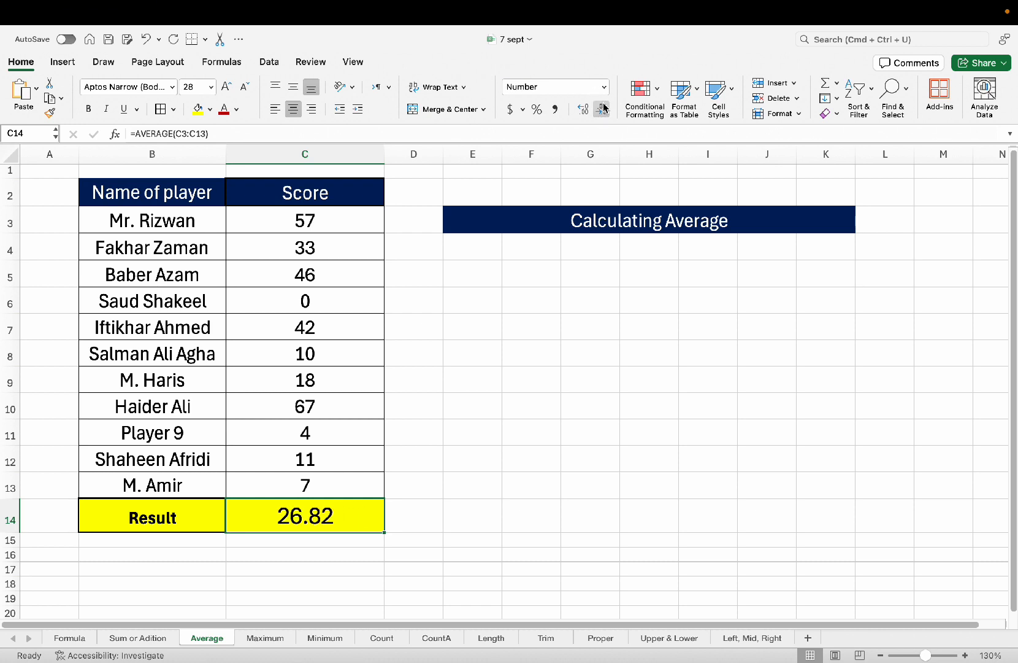
# Reselect the average result cell, then go to the Maximum sheet.
pyautogui.click(349, 474)
pyautogui.click(321, 545)
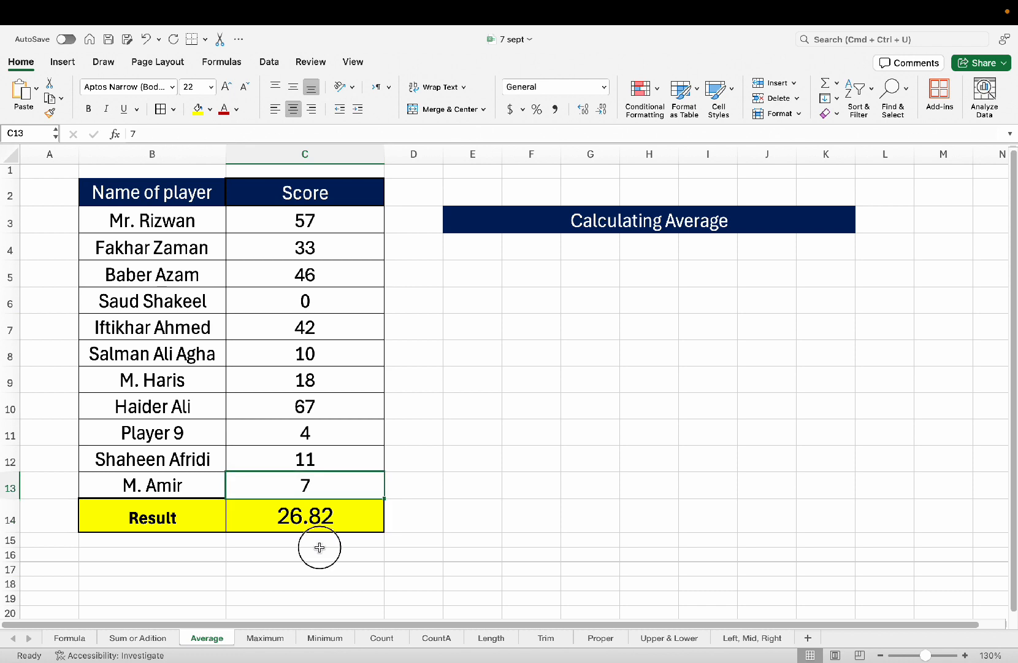
pyautogui.click(327, 508)
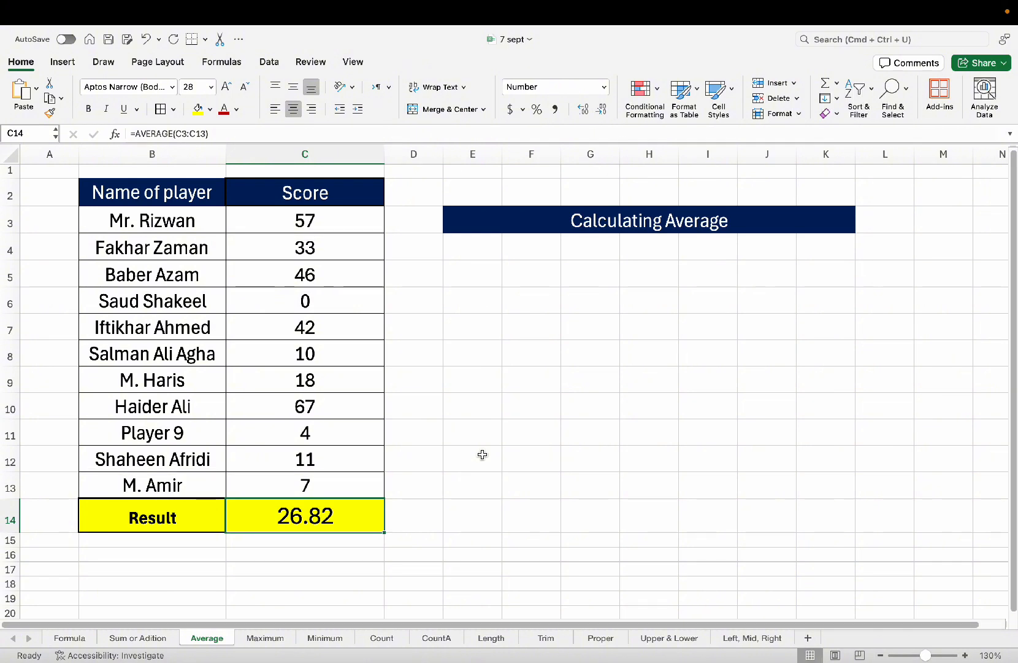
pyautogui.click(270, 638)
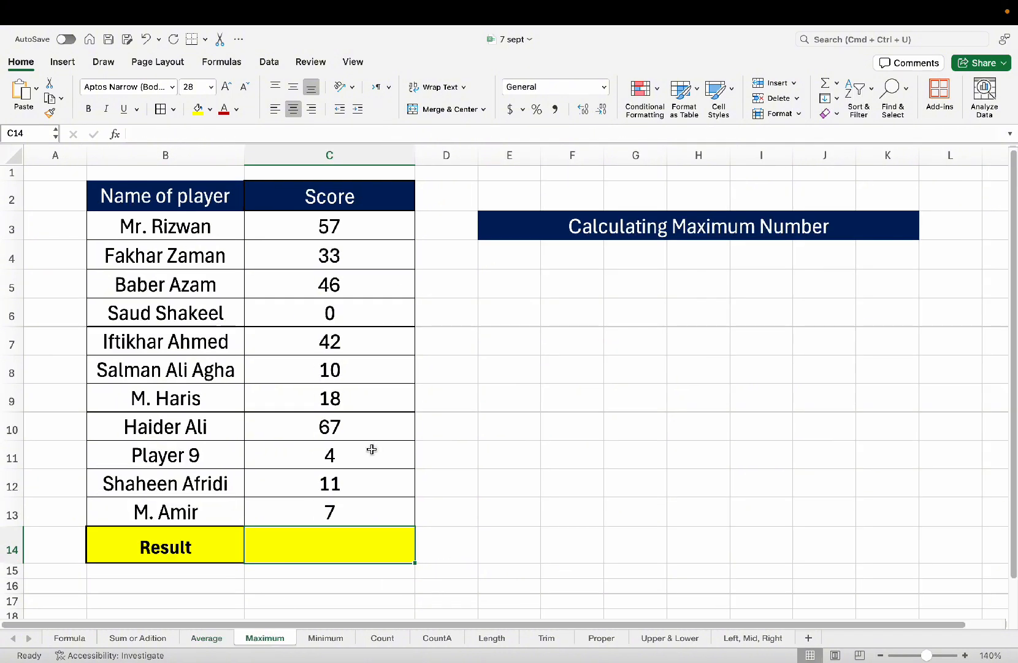
# Look over the Maximum sheet's scores to find the highest, 67.
pyautogui.click(372, 449)
pyautogui.click(352, 529)
pyautogui.click(358, 431)
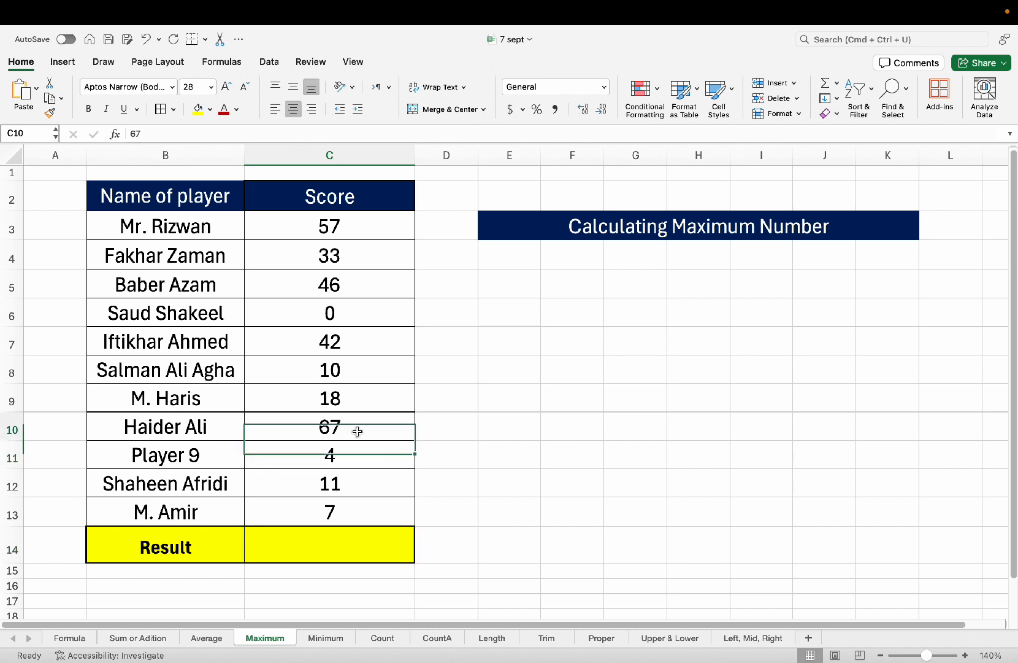
pyautogui.click(341, 531)
pyautogui.click(350, 344)
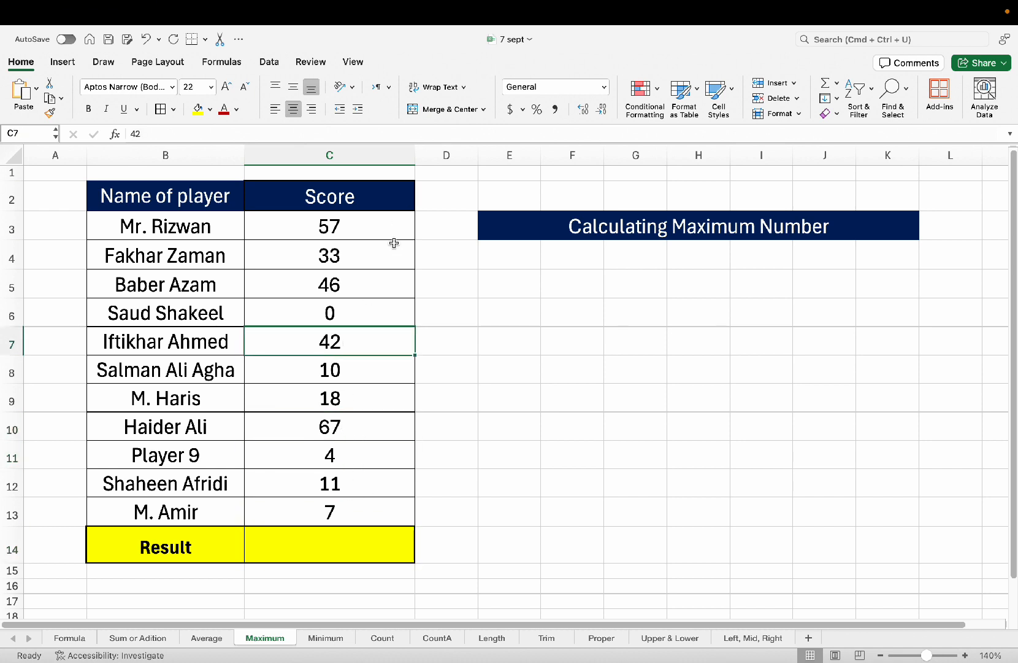
pyautogui.click(332, 538)
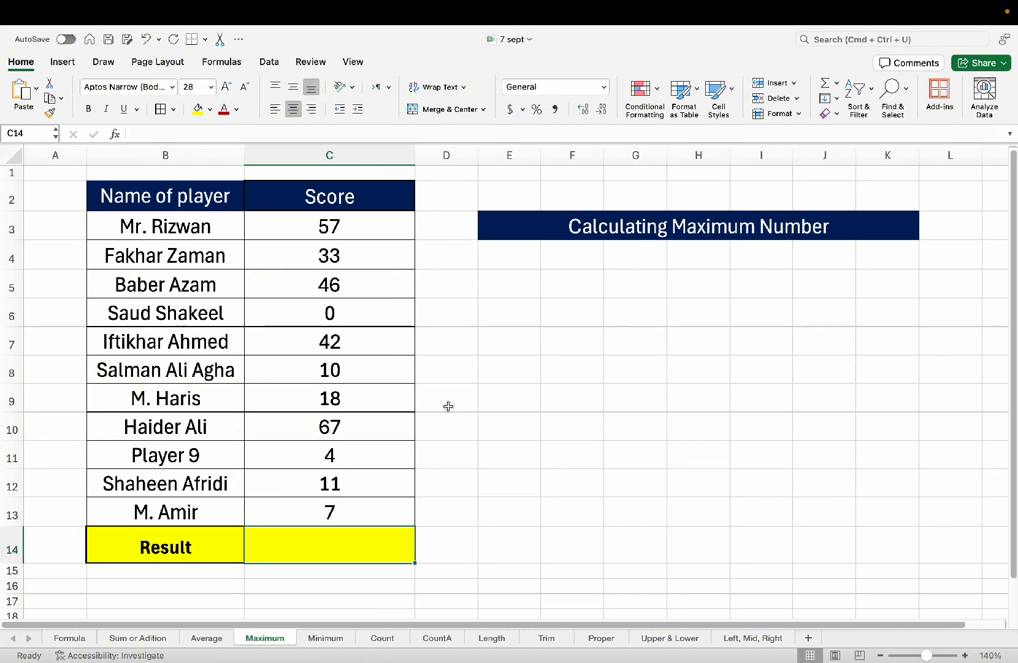
# Fill cell C10 holding 67 yellow, then return to Result cell C14.
pyautogui.click(316, 423)
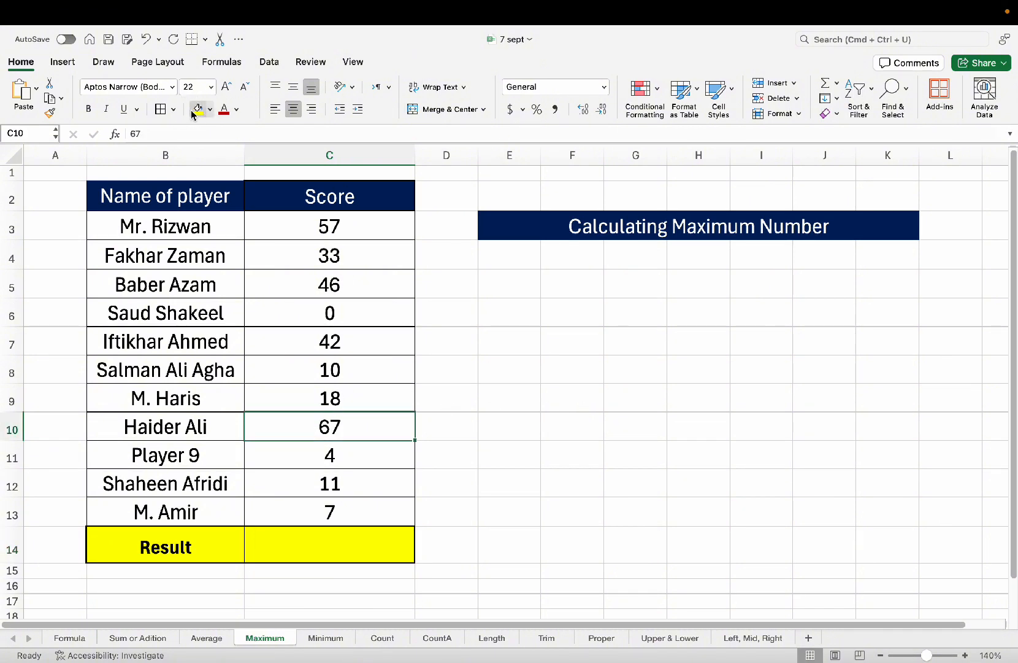
pyautogui.click(330, 434)
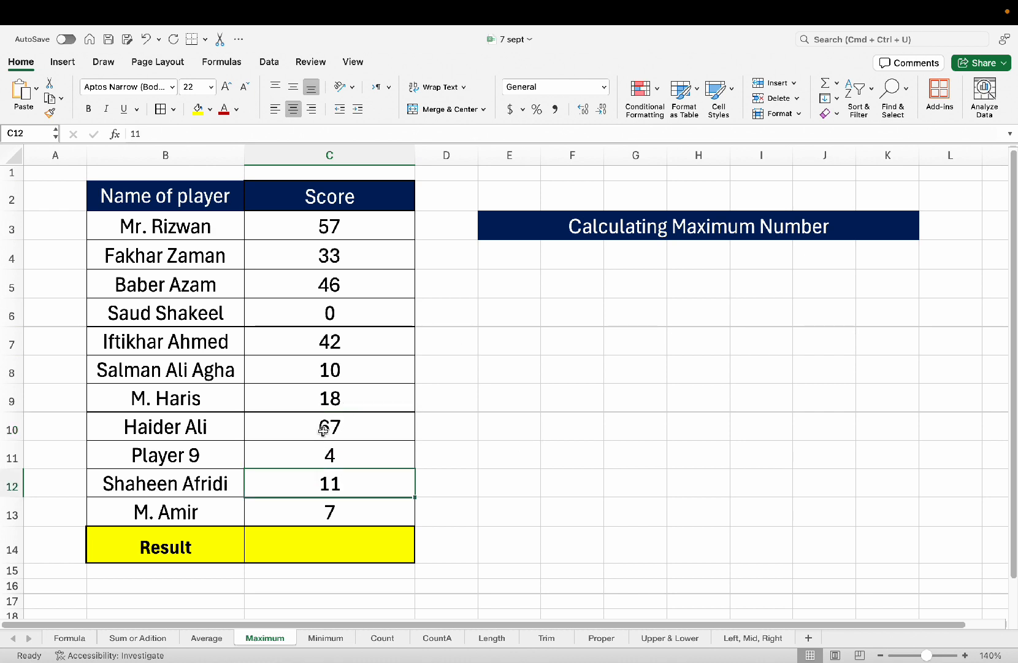
pyautogui.click(199, 110)
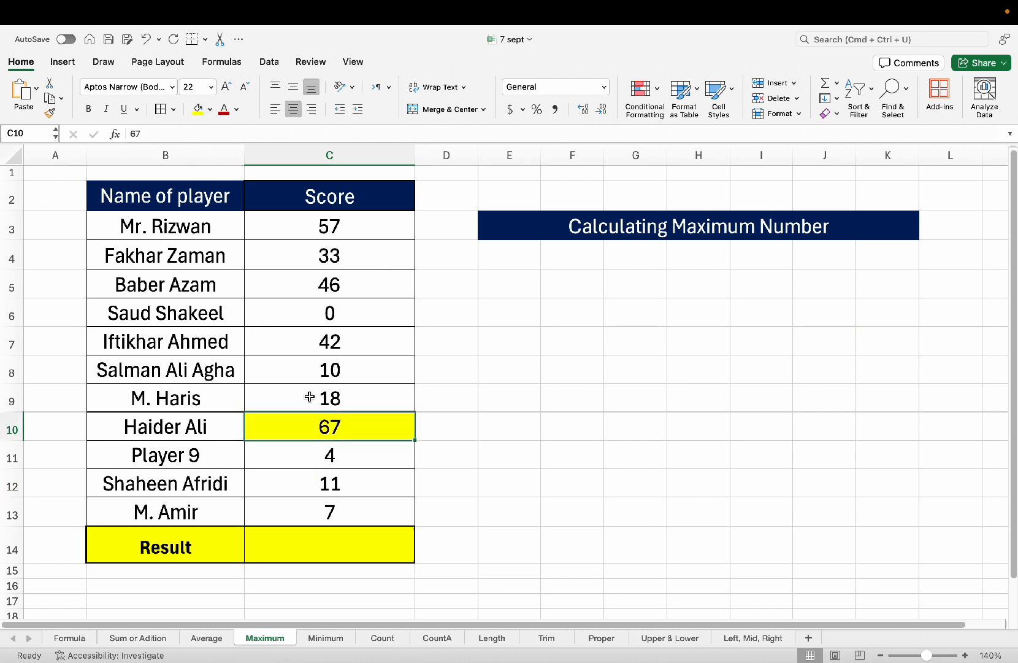
pyautogui.click(314, 464)
pyautogui.click(305, 424)
pyautogui.press('Down')
pyautogui.press('Down')
pyautogui.press('Down')
pyautogui.press('Down')
pyautogui.press('Down')
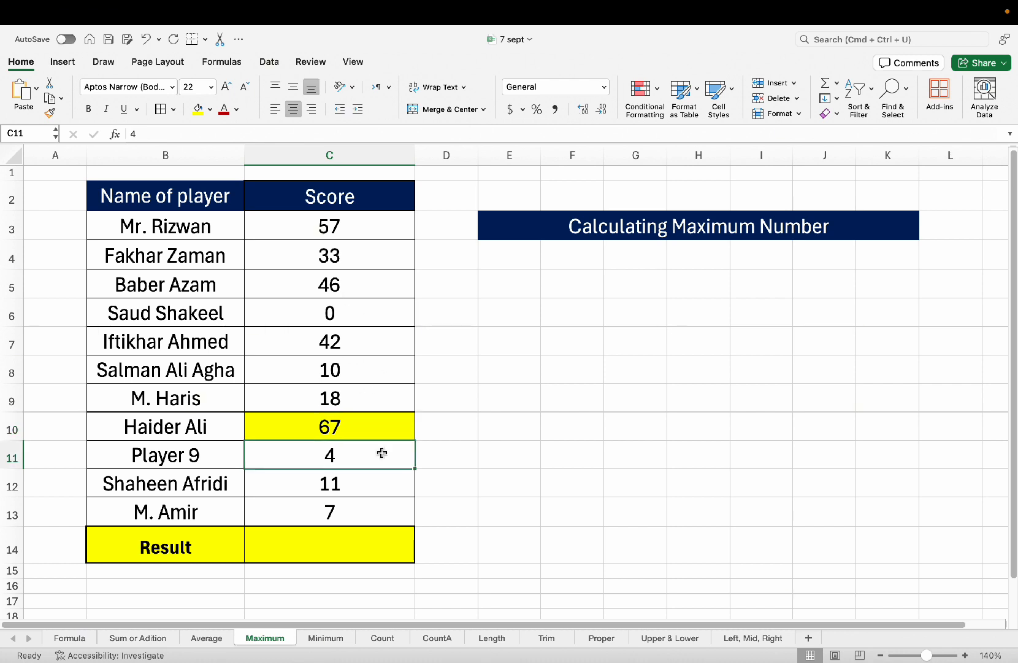
pyautogui.press('Up')
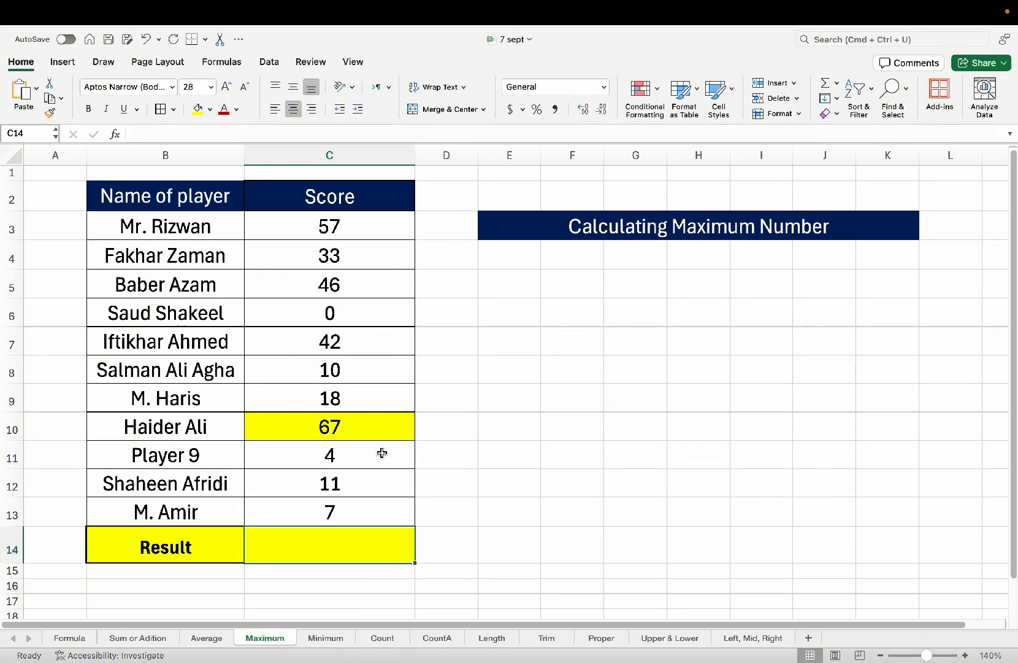
# Enter =MAX(C3:C13) in C14, showing 67, and compare it with C10.
pyautogui.write('=')
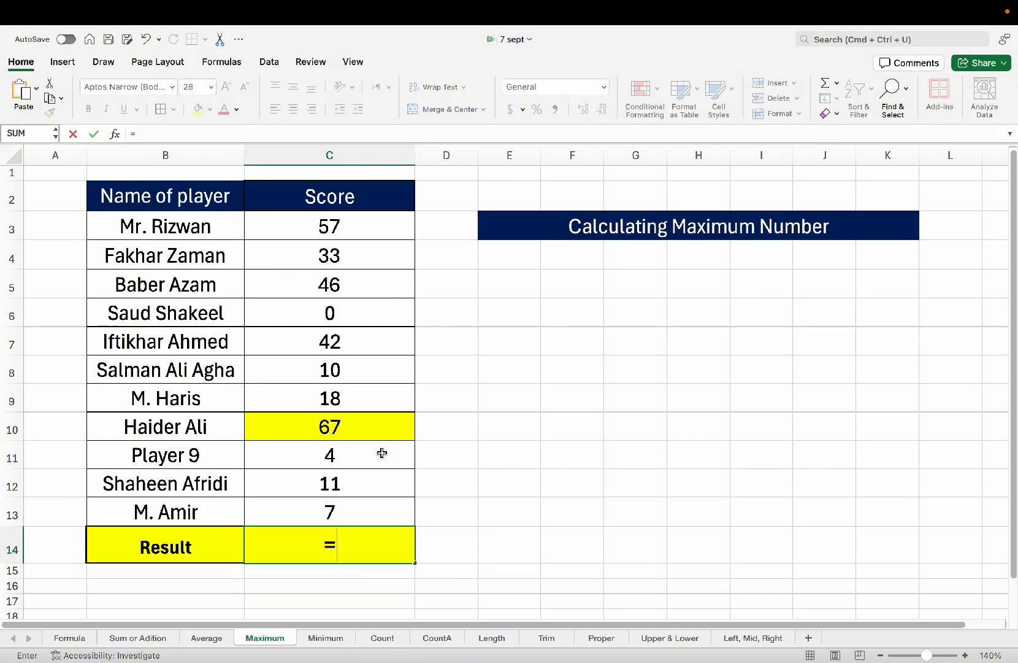
pyautogui.write('max')
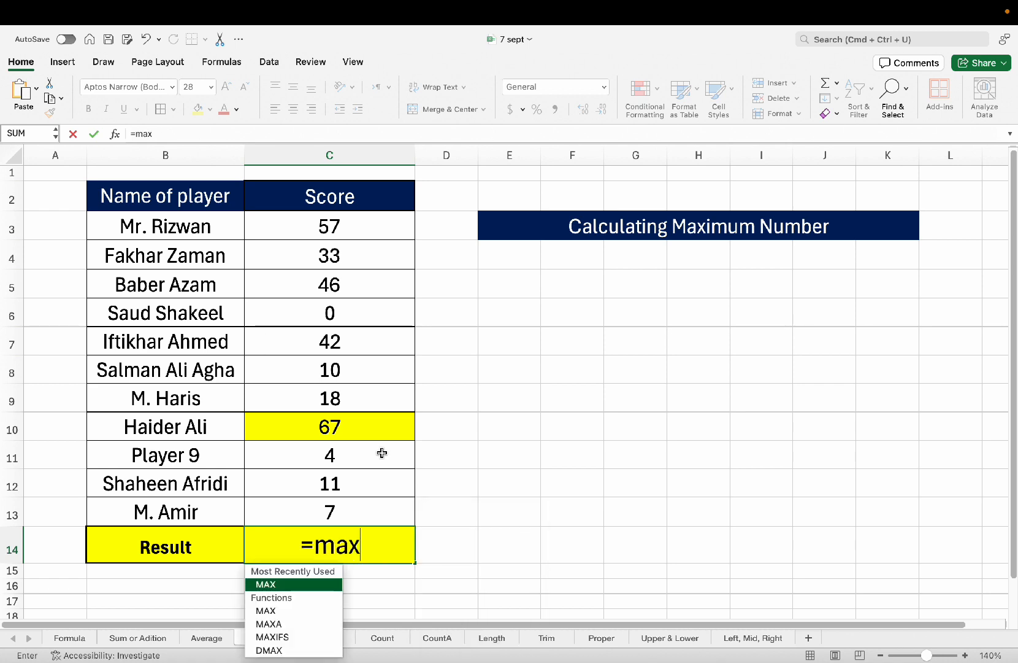
pyautogui.press('Tab')
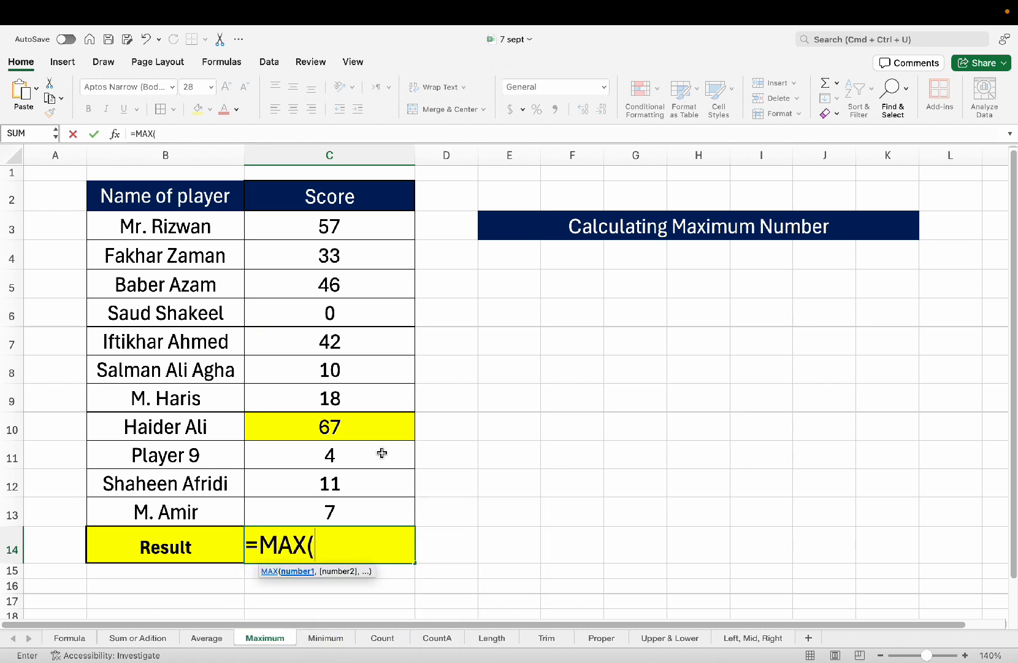
pyautogui.write('c3:')
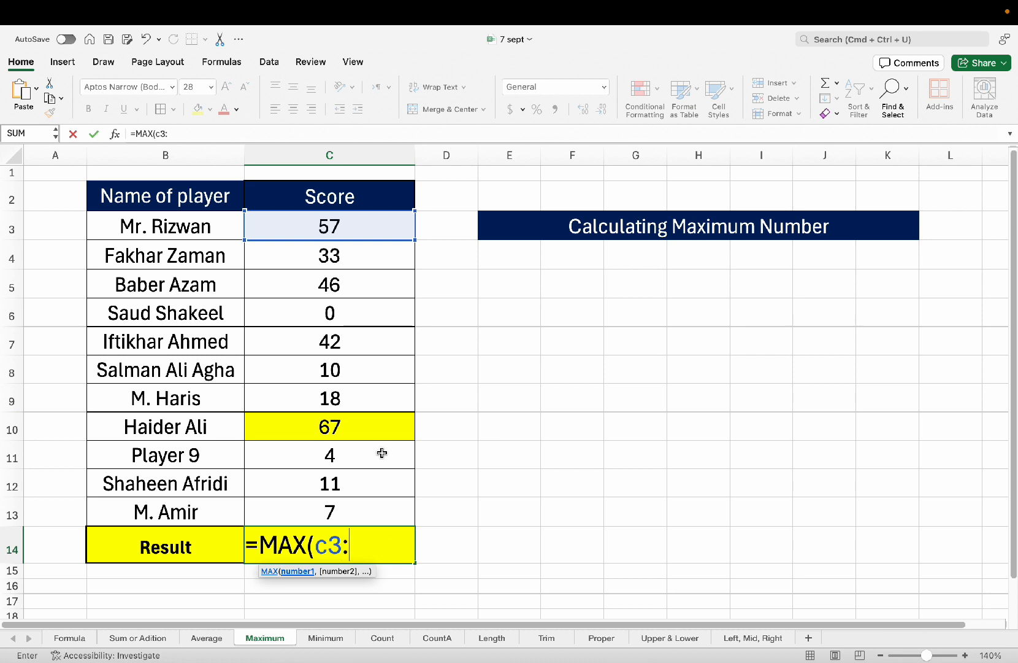
pyautogui.write('c13')
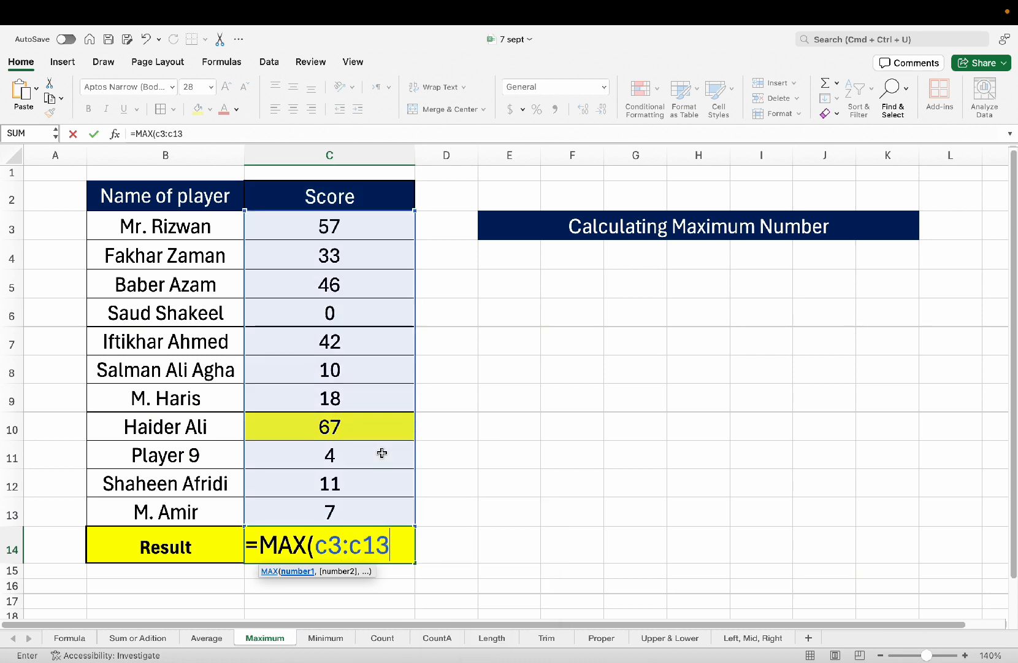
pyautogui.write(')')
pyautogui.press('Return')
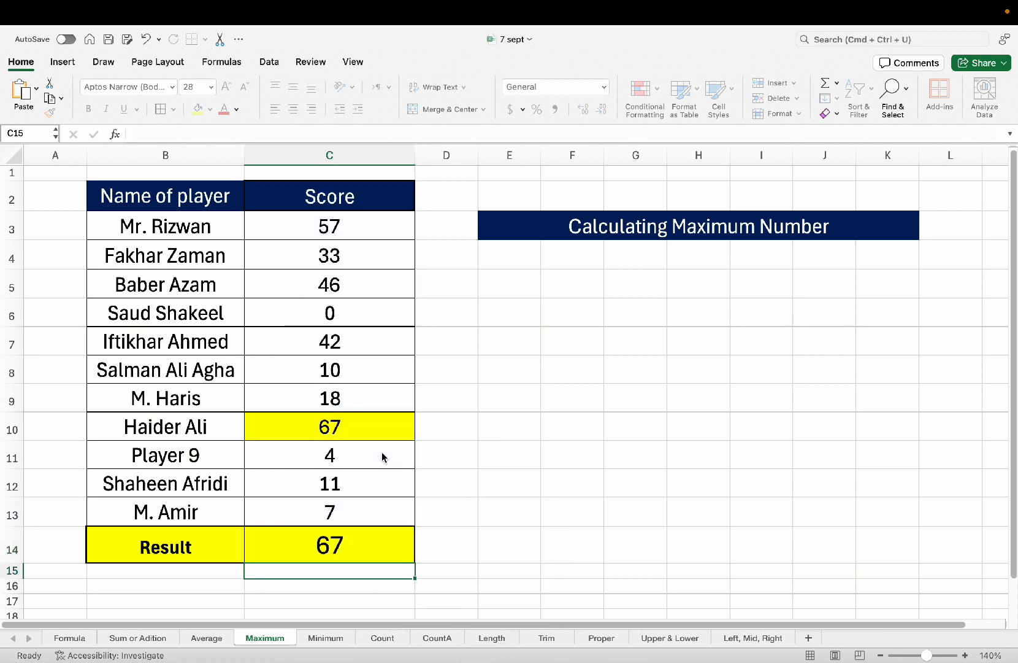
pyautogui.click(386, 549)
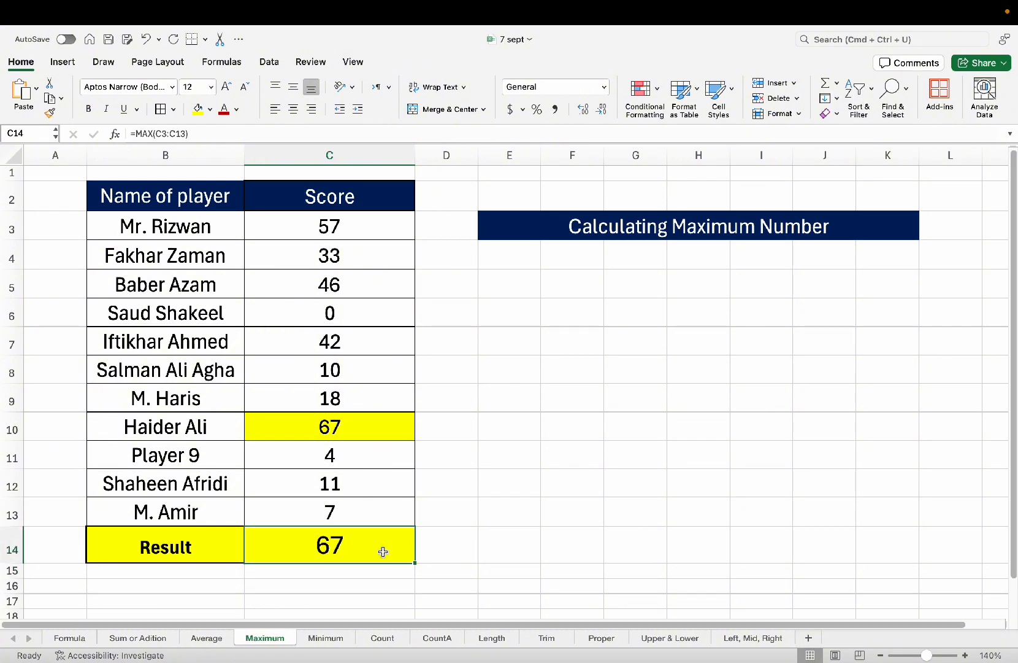
pyautogui.click(375, 429)
# Change the score in C5 from 46 to 72.
pyautogui.click(362, 536)
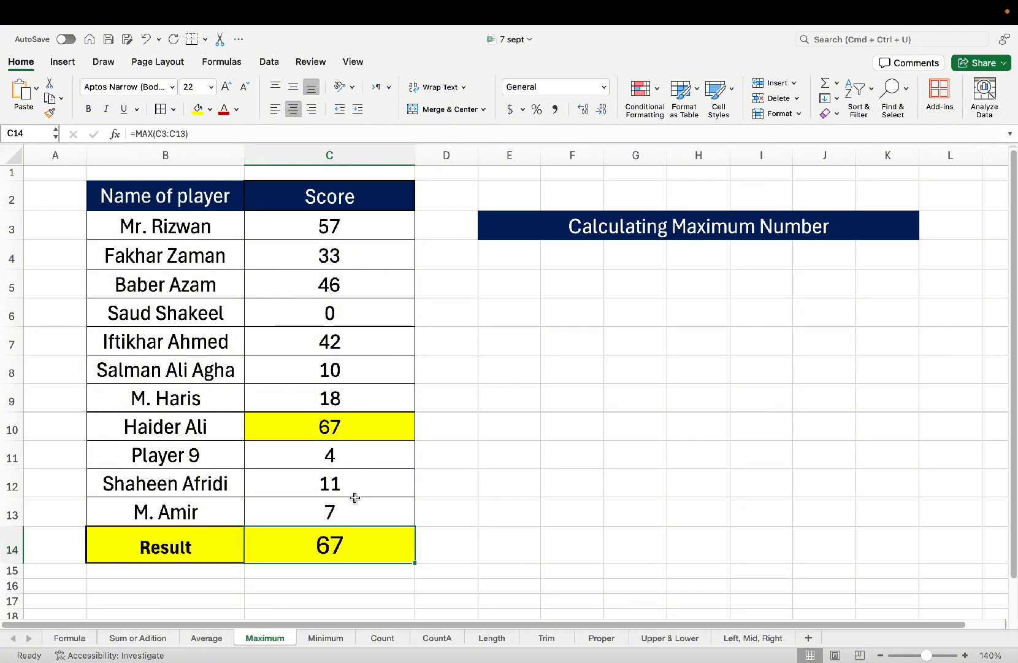
pyautogui.click(348, 428)
pyautogui.click(343, 538)
pyautogui.click(352, 274)
pyautogui.click(344, 322)
pyautogui.click(344, 282)
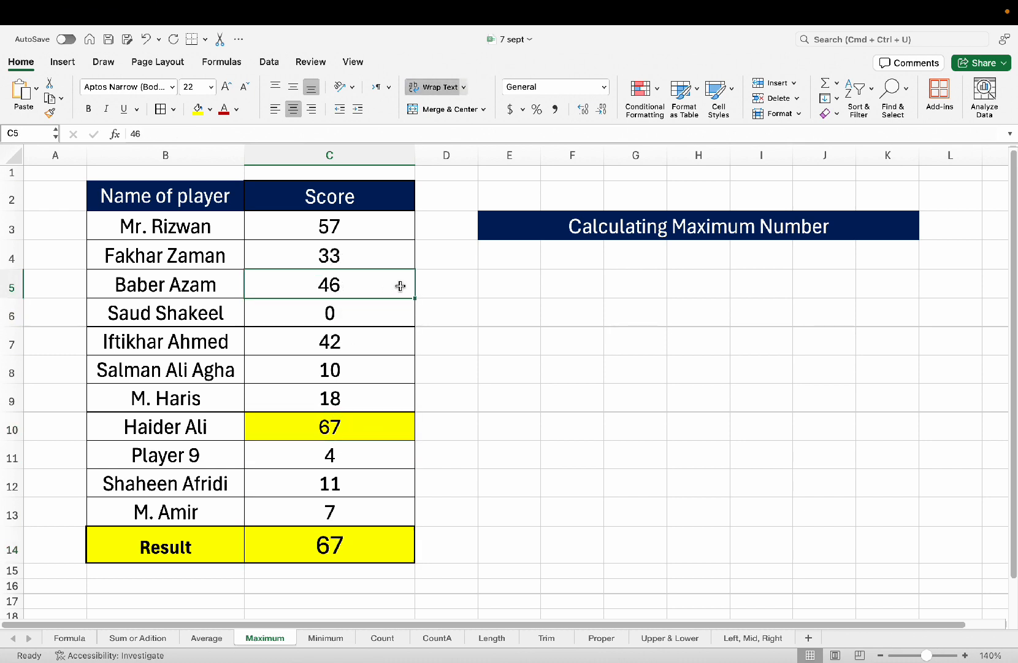
pyautogui.click(368, 336)
pyautogui.click(337, 290)
pyautogui.write('72')
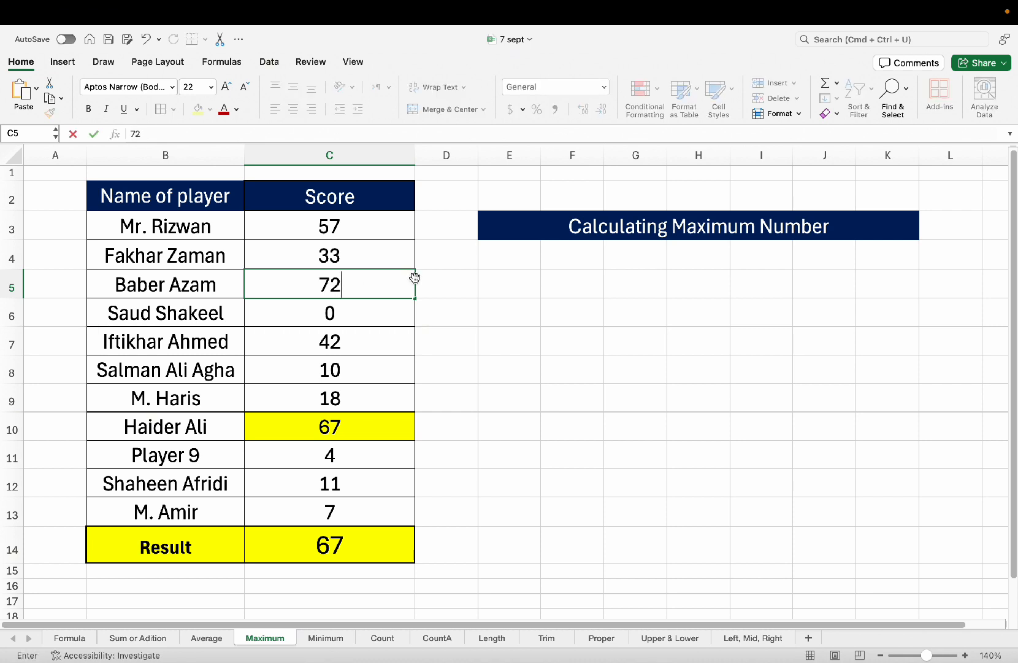
pyautogui.press('Return')
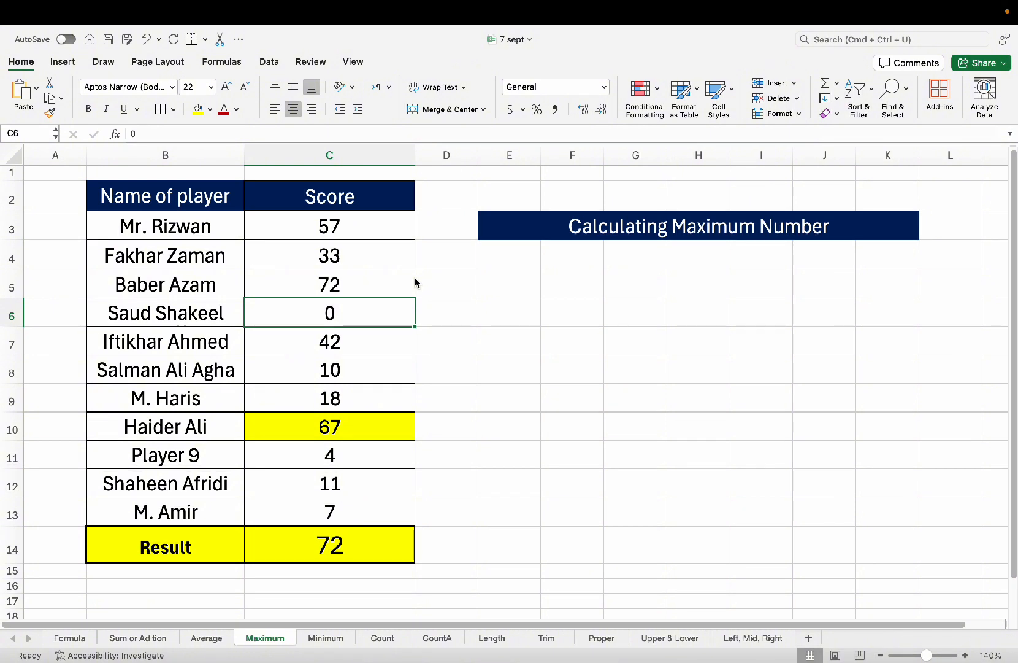
pyautogui.click(414, 282)
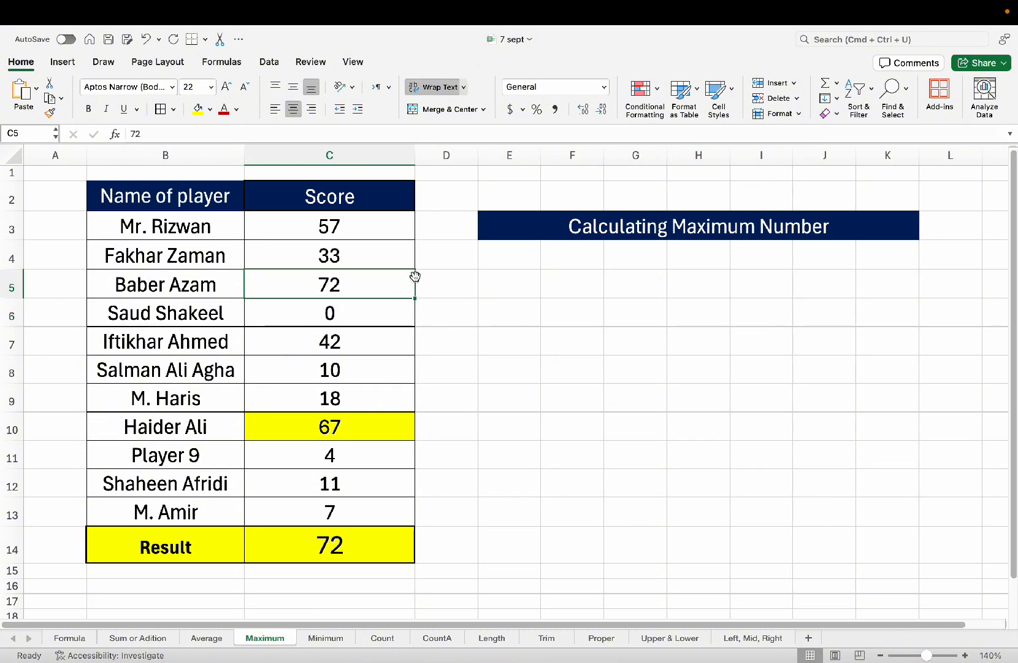
pyautogui.press('super+z')
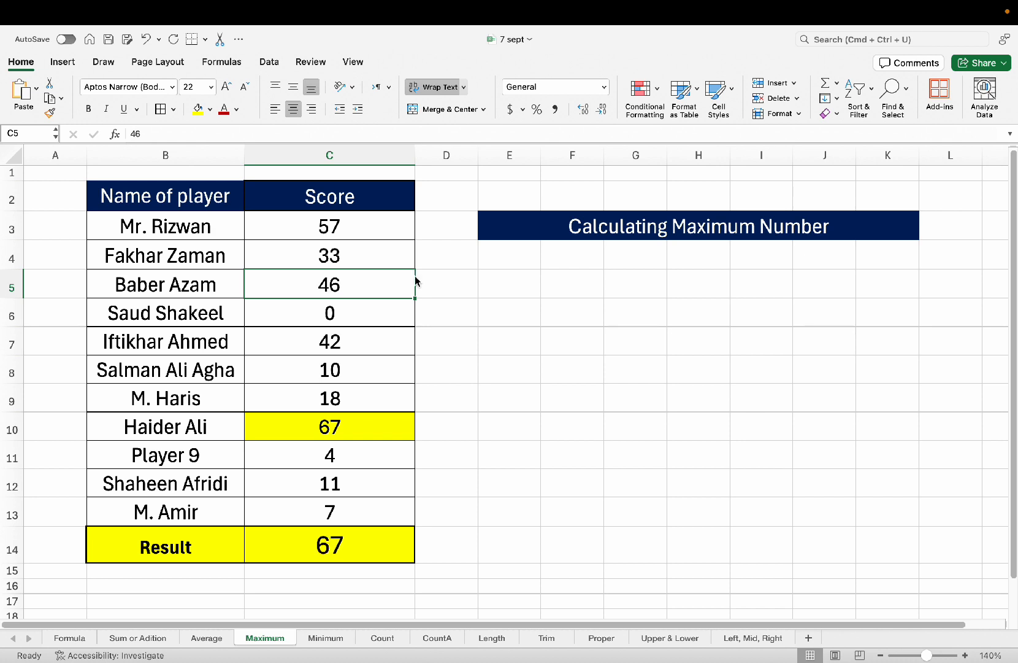
pyautogui.write('72')
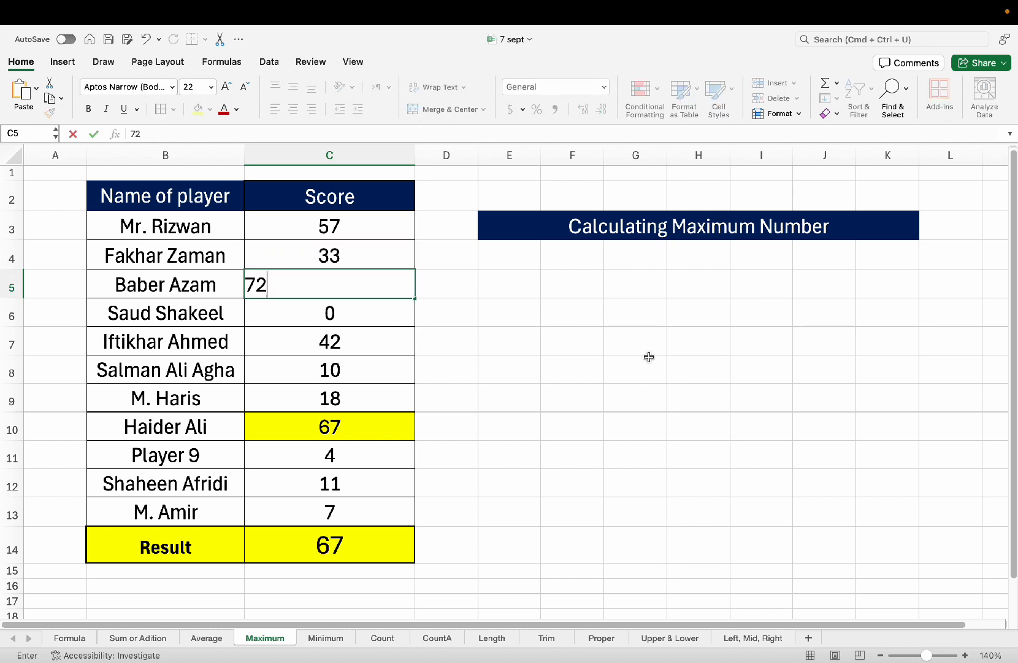
pyautogui.press('Return')
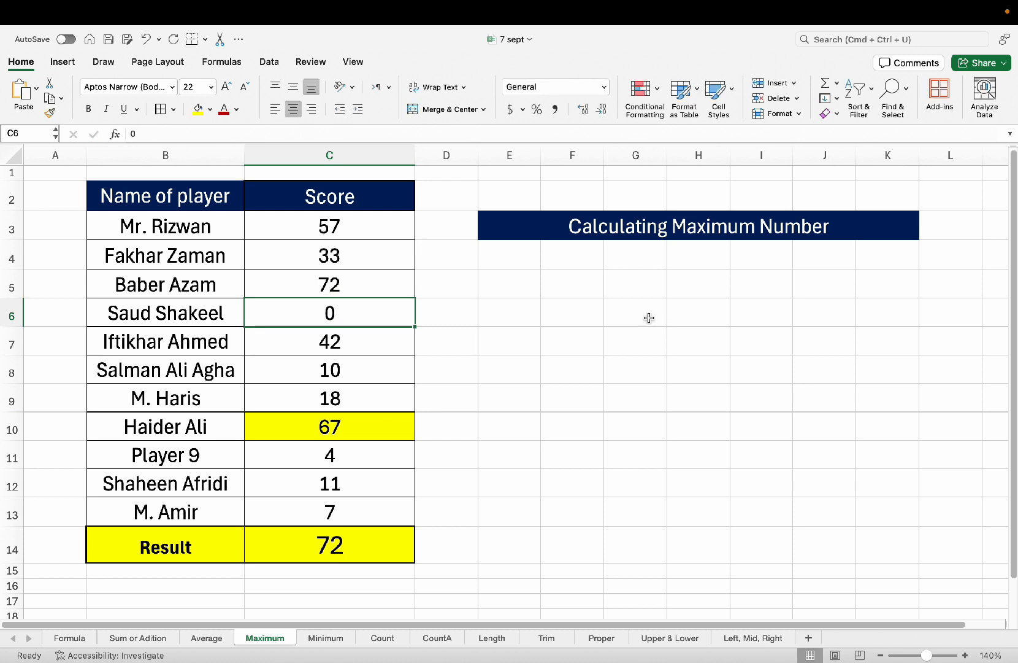
# Set the score in C4 to 100 so the Result in C14 reads 100.
pyautogui.press('Down')
pyautogui.press('Down')
pyautogui.press('Up')
pyautogui.press('Up')
pyautogui.press('Up')
pyautogui.press('Up')
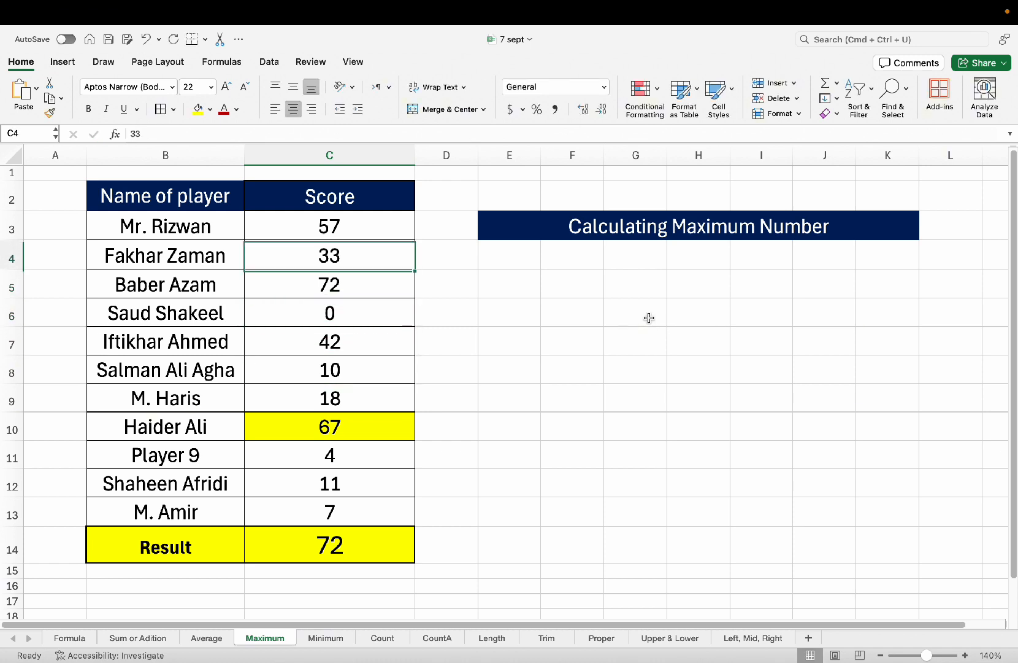
pyautogui.write('100')
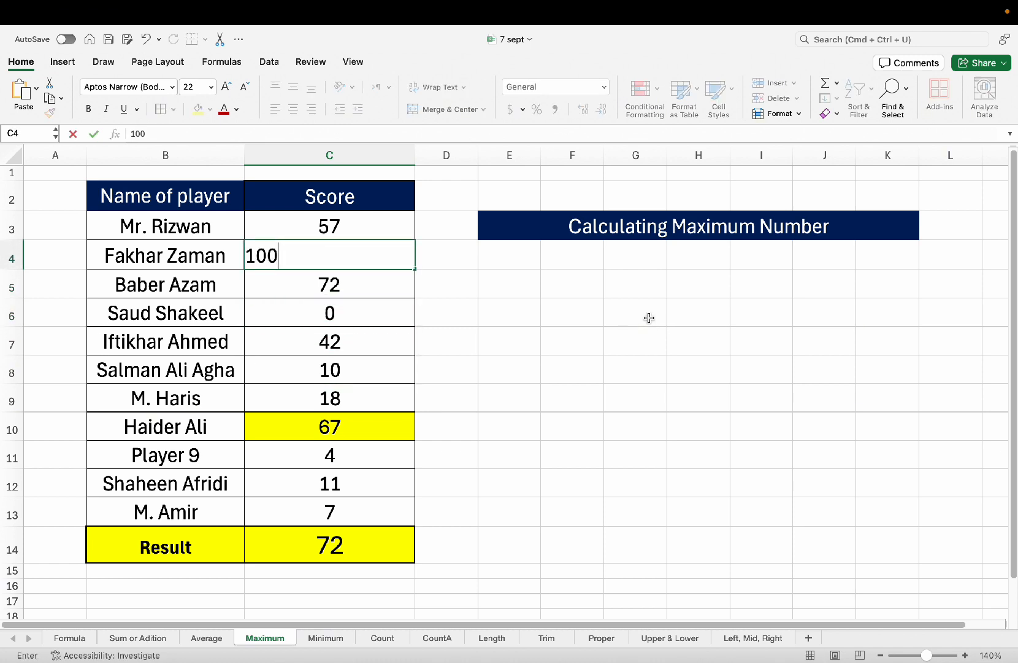
pyautogui.press('Return')
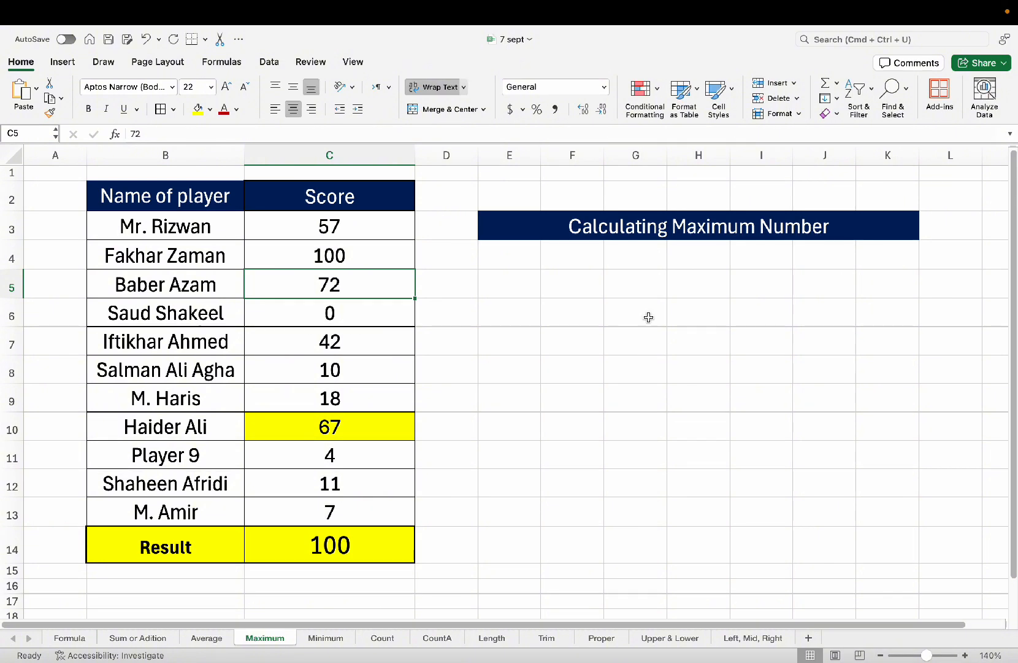
pyautogui.click(341, 154)
pyautogui.click(364, 350)
pyautogui.click(355, 283)
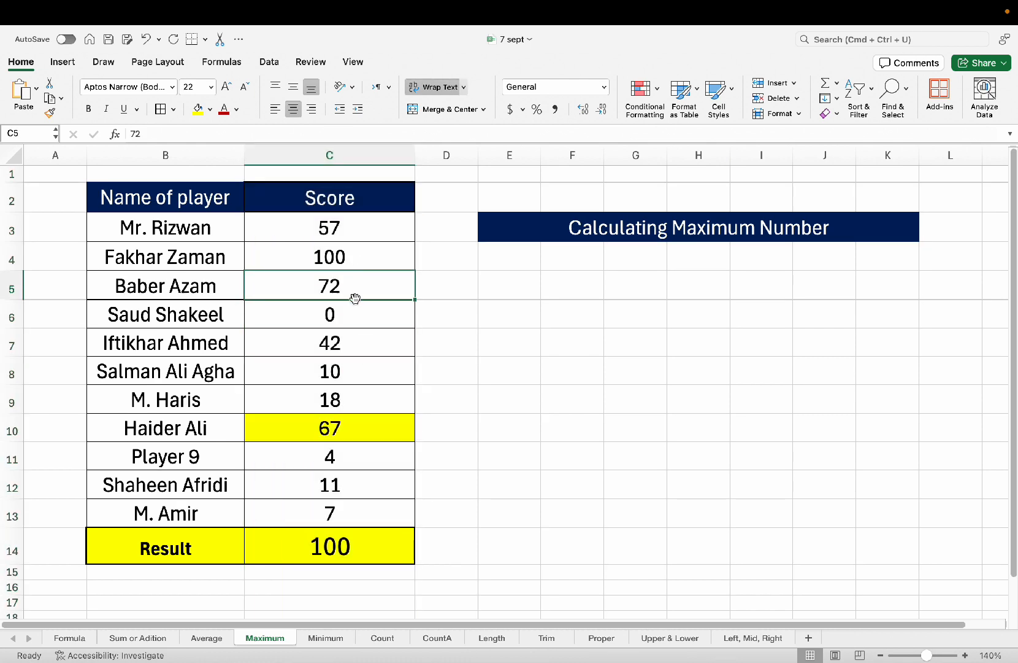
pyautogui.click(339, 545)
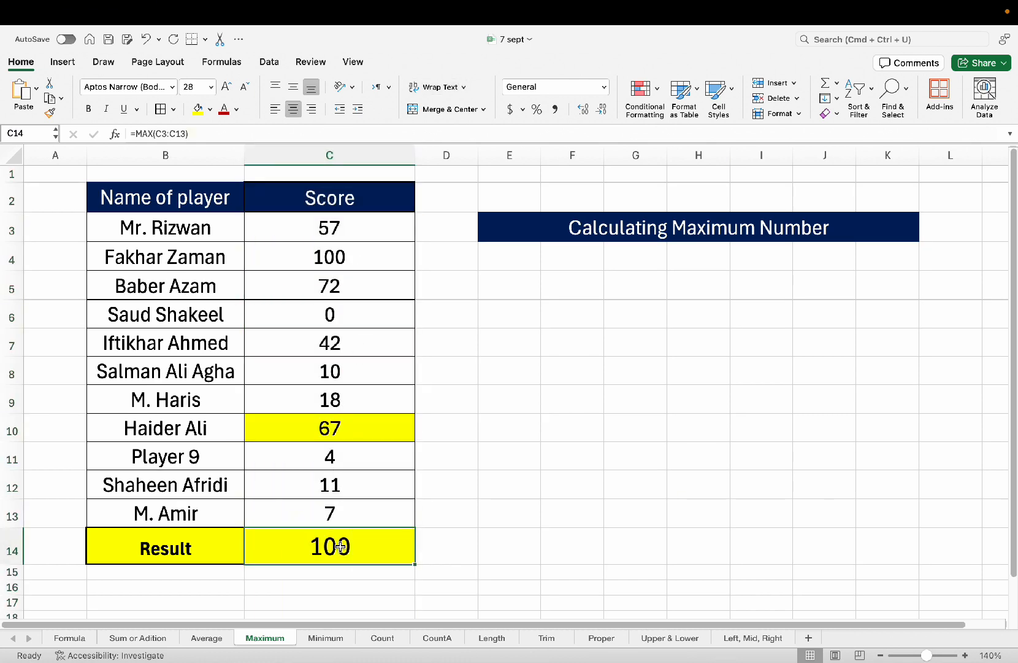
pyautogui.click(355, 546)
pyautogui.click(332, 158)
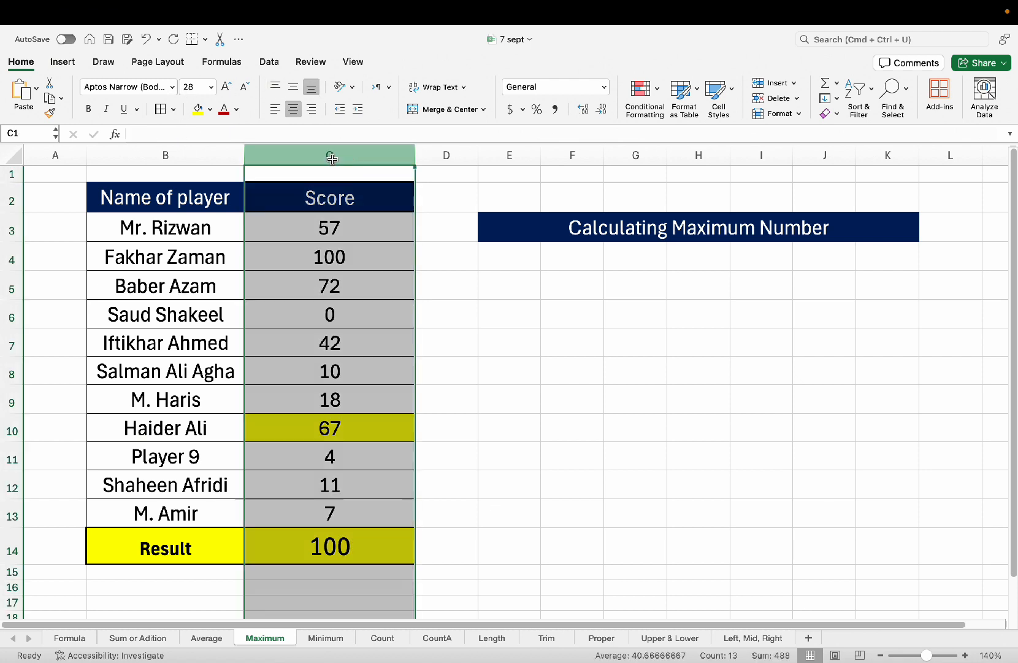
pyautogui.click(350, 454)
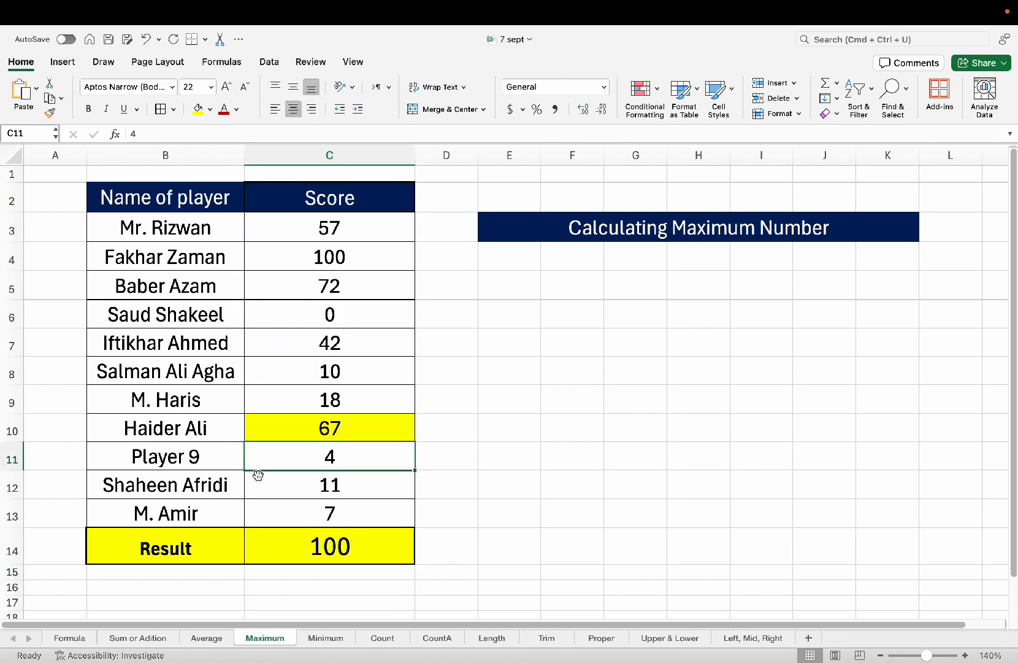
# Use Format Painter to copy C9's plain formatting onto C10, removing its yellow fill.
pyautogui.click(339, 402)
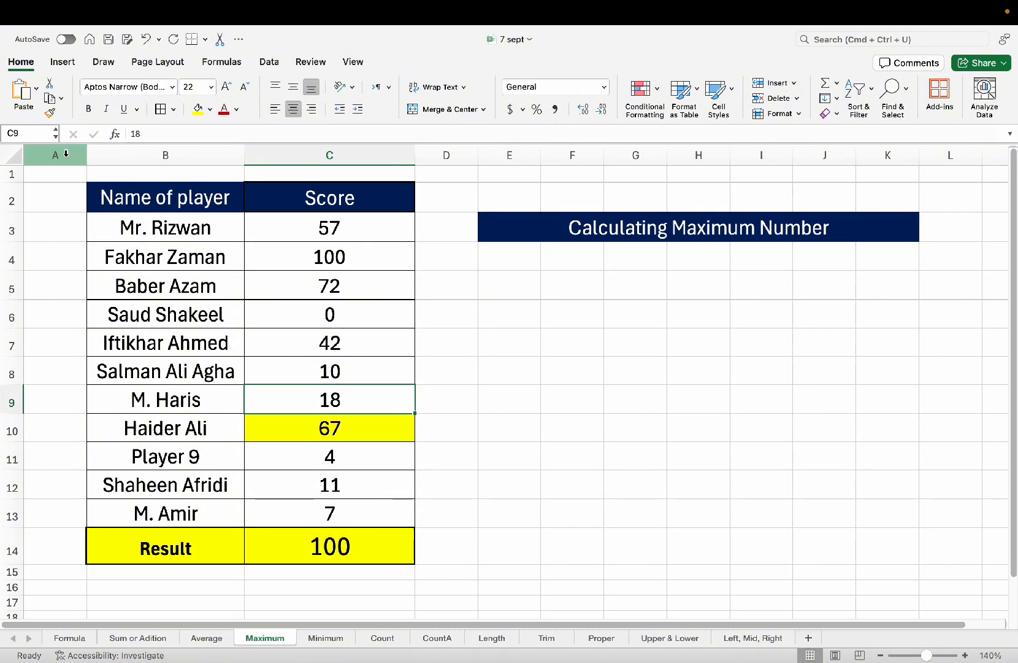
pyautogui.click(50, 112)
pyautogui.click(306, 428)
# Switch to the Minimum sheet.
pyautogui.click(335, 349)
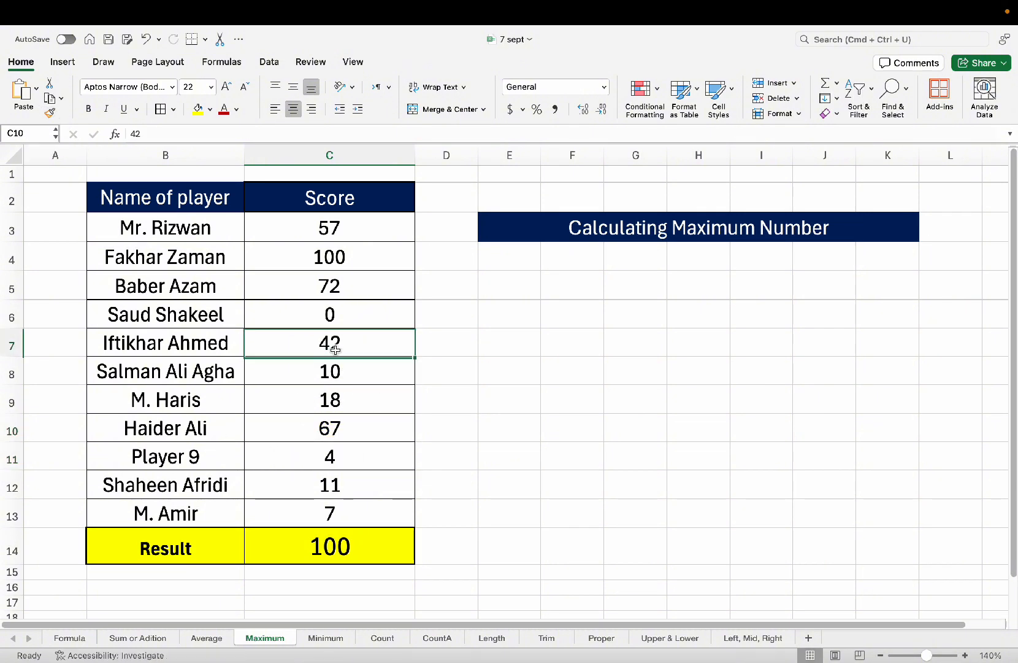
pyautogui.click(359, 541)
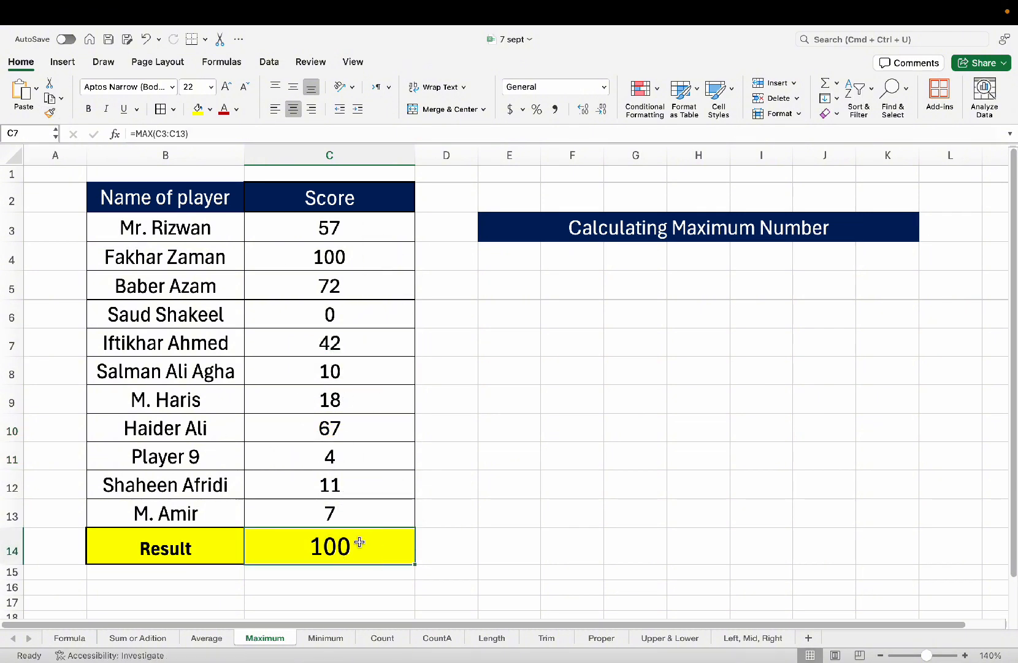
pyautogui.click(345, 546)
pyautogui.click(361, 476)
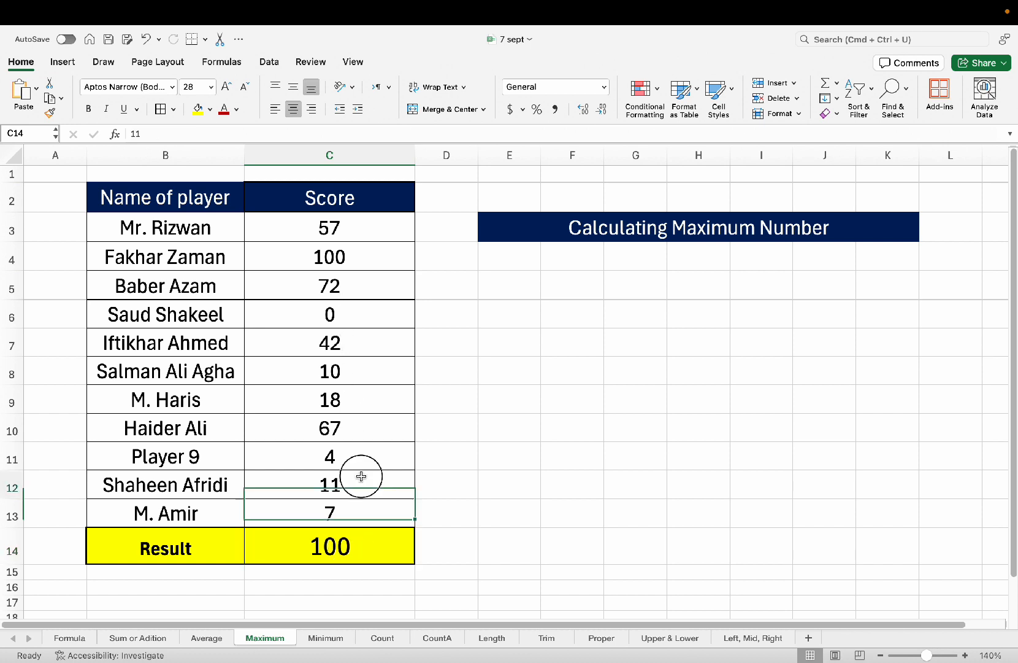
pyautogui.click(337, 639)
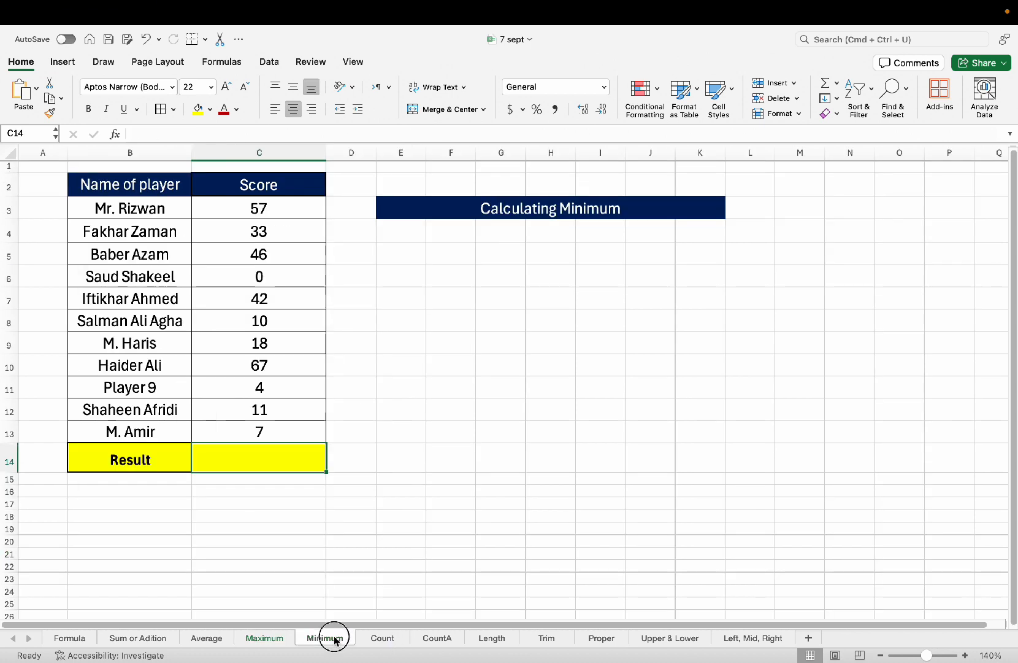
# Enter =MIN(C3:C13) in the Result cell C14, returning the lowest score 0.
pyautogui.click(302, 436)
pyautogui.click(267, 364)
pyautogui.click(264, 466)
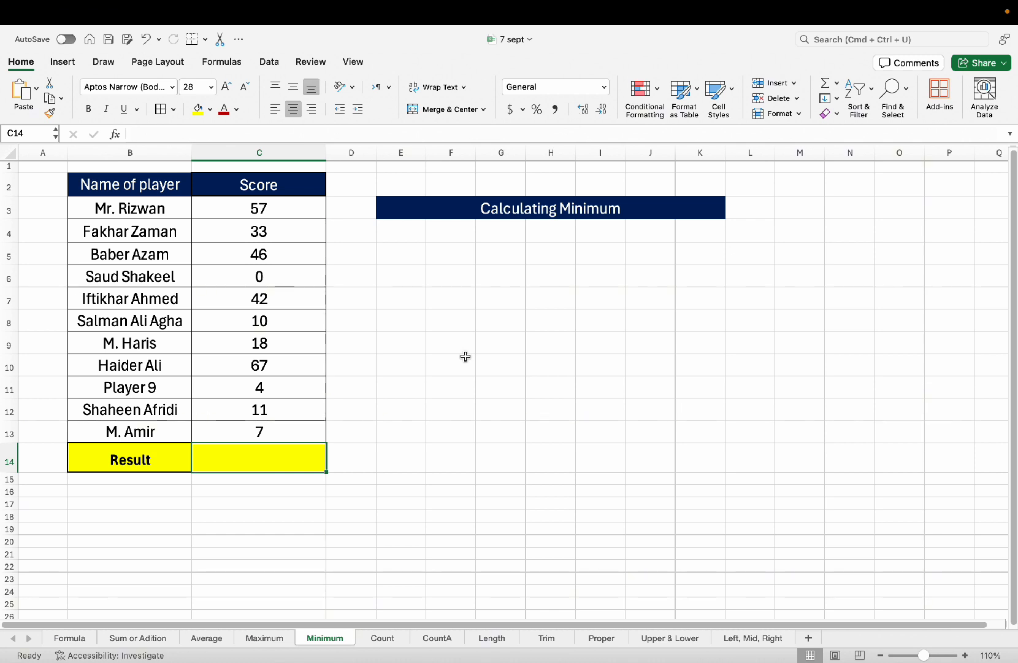
pyautogui.write('=mi')
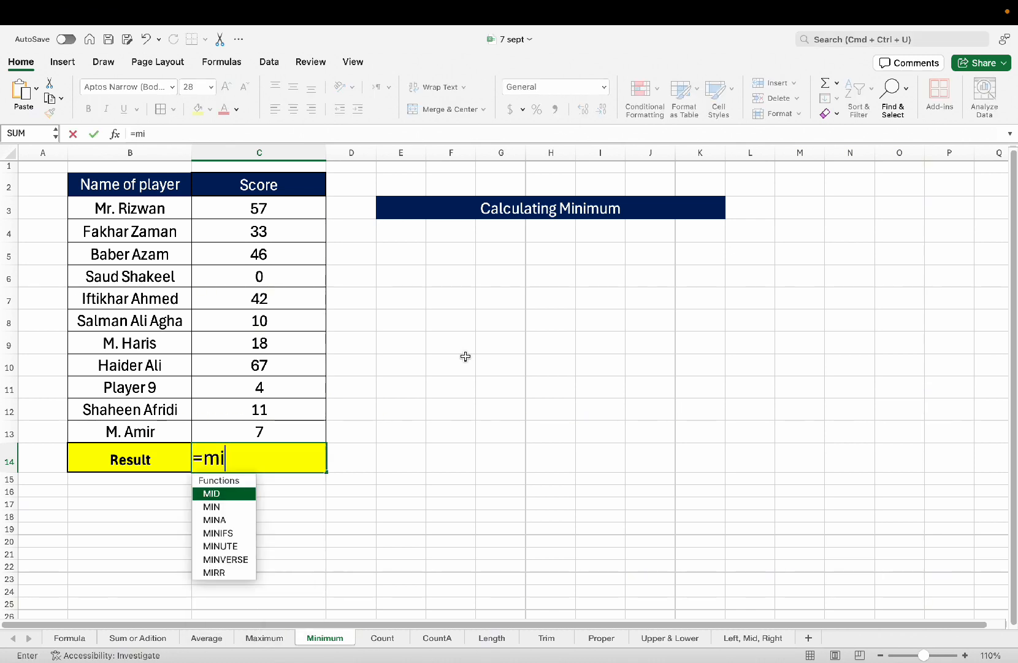
pyautogui.write('n')
pyautogui.press('Tab')
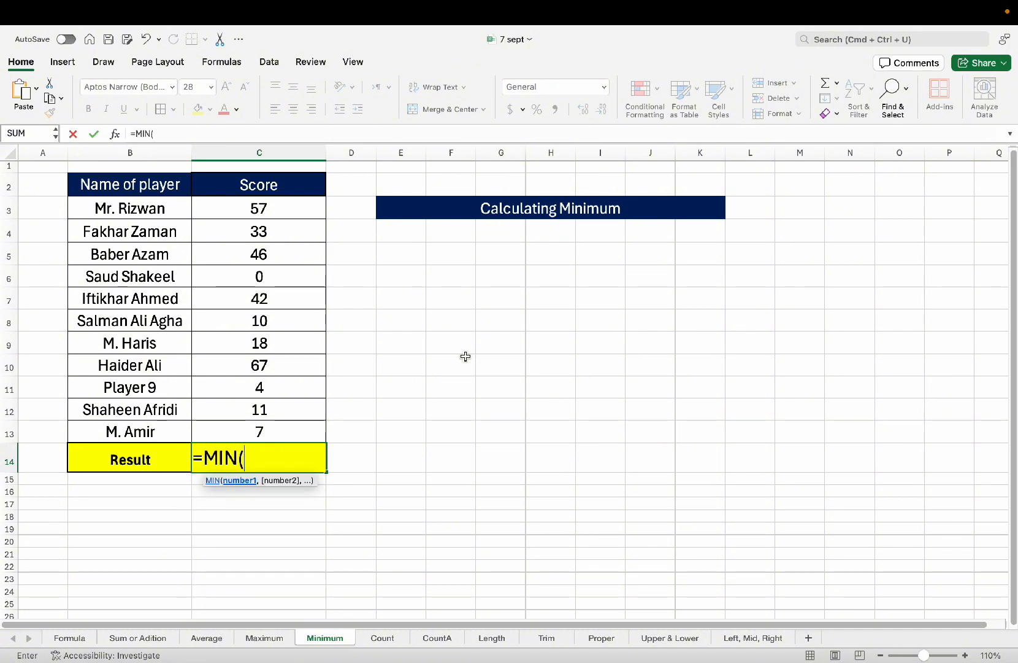
pyautogui.write('c3')
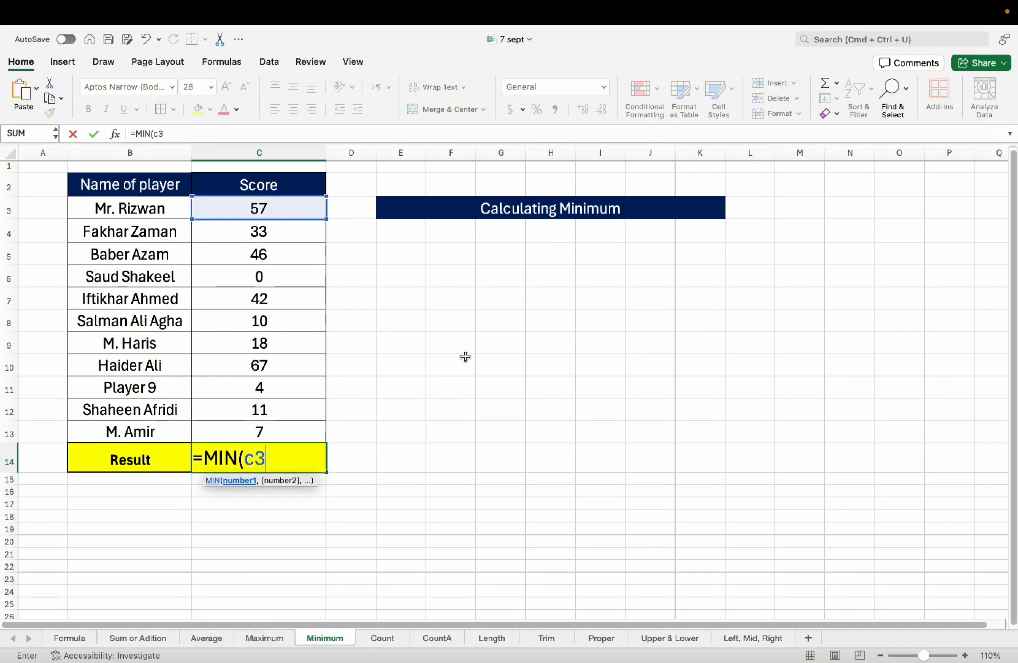
pyautogui.write(':c13)')
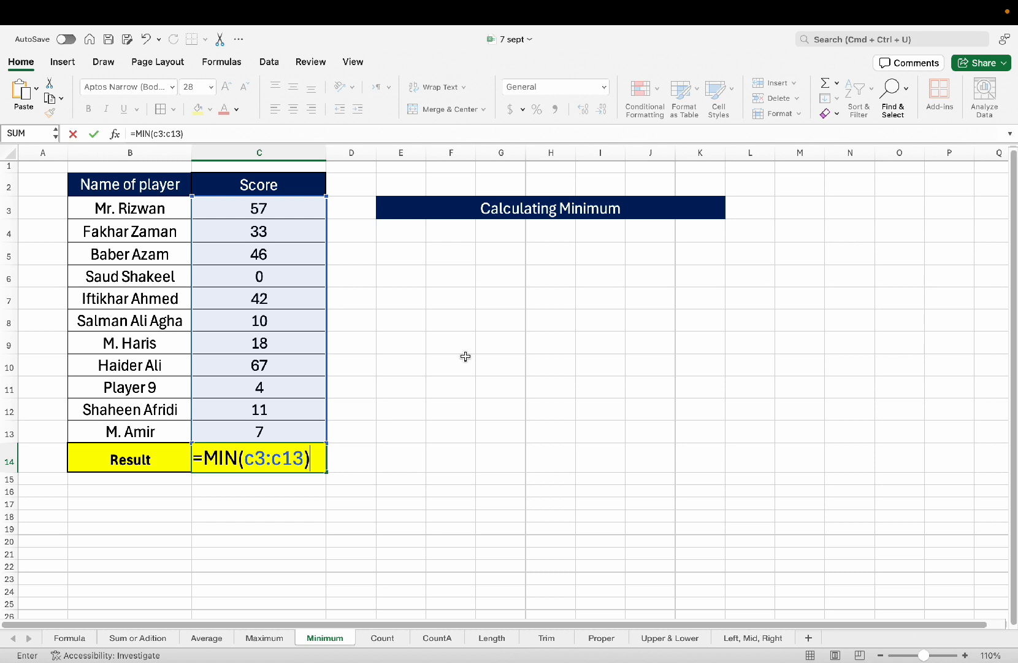
pyautogui.press('Return')
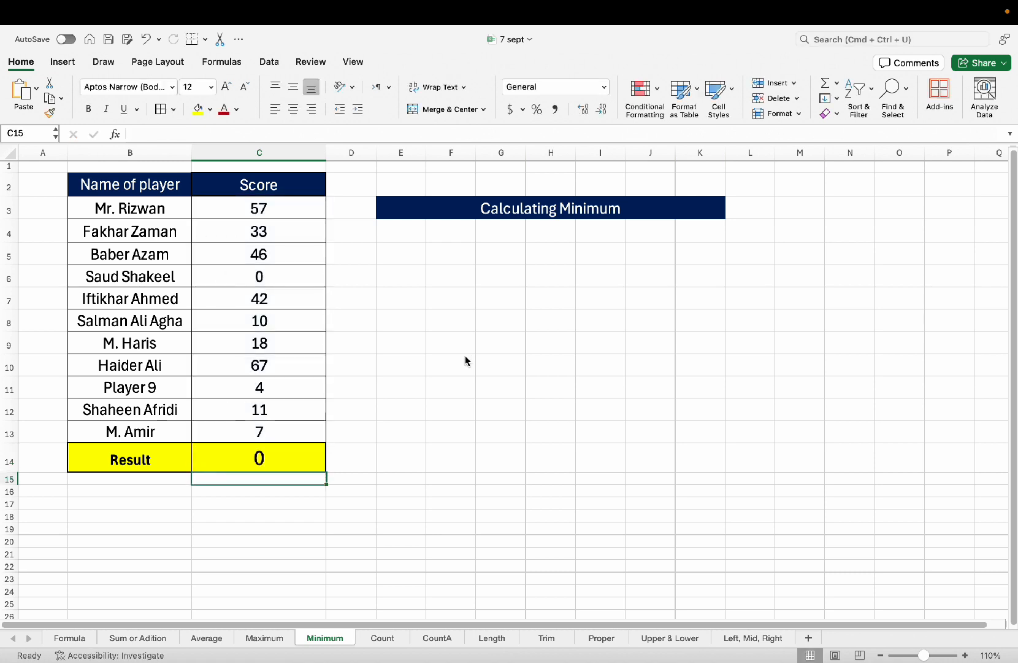
pyautogui.click(316, 469)
pyautogui.moveTo(171, 274); pyautogui.dragTo(264, 277)
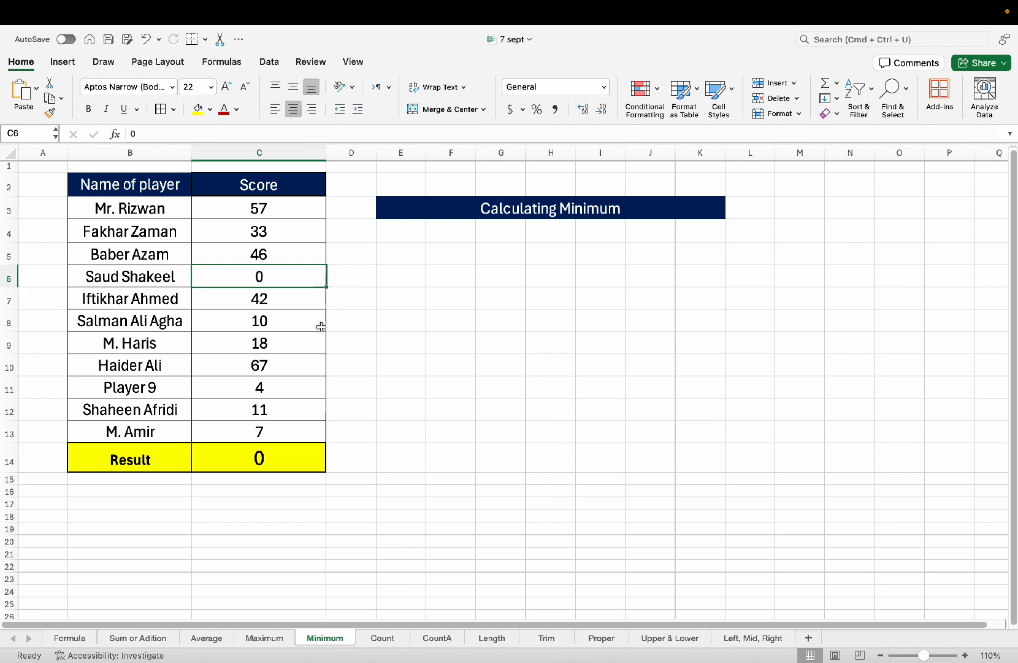
# Change the zero score in C6 to 5.
pyautogui.click(308, 447)
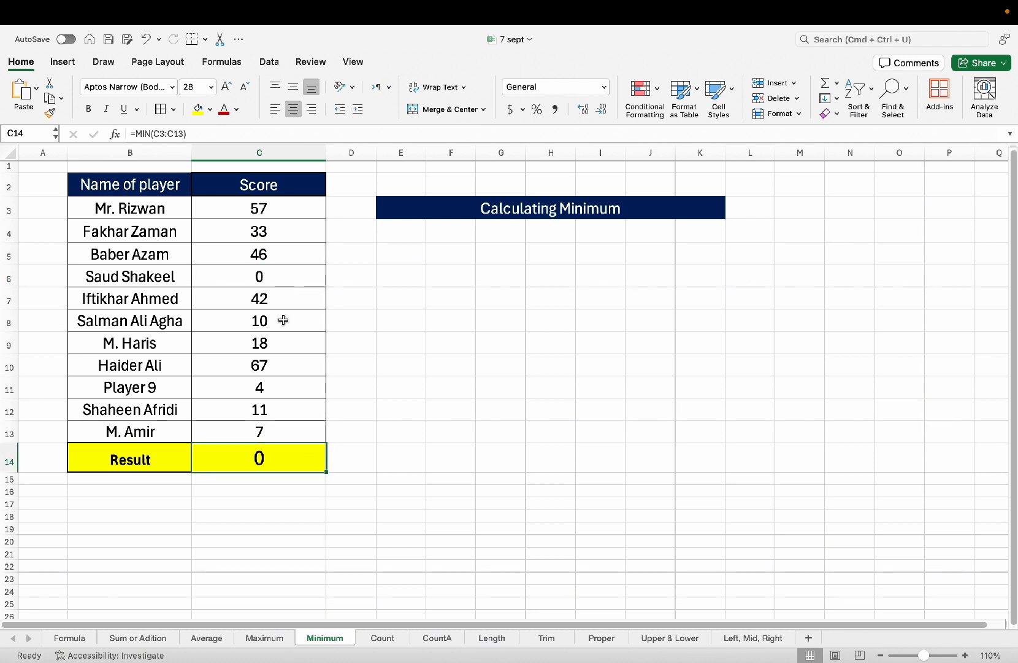
pyautogui.click(270, 275)
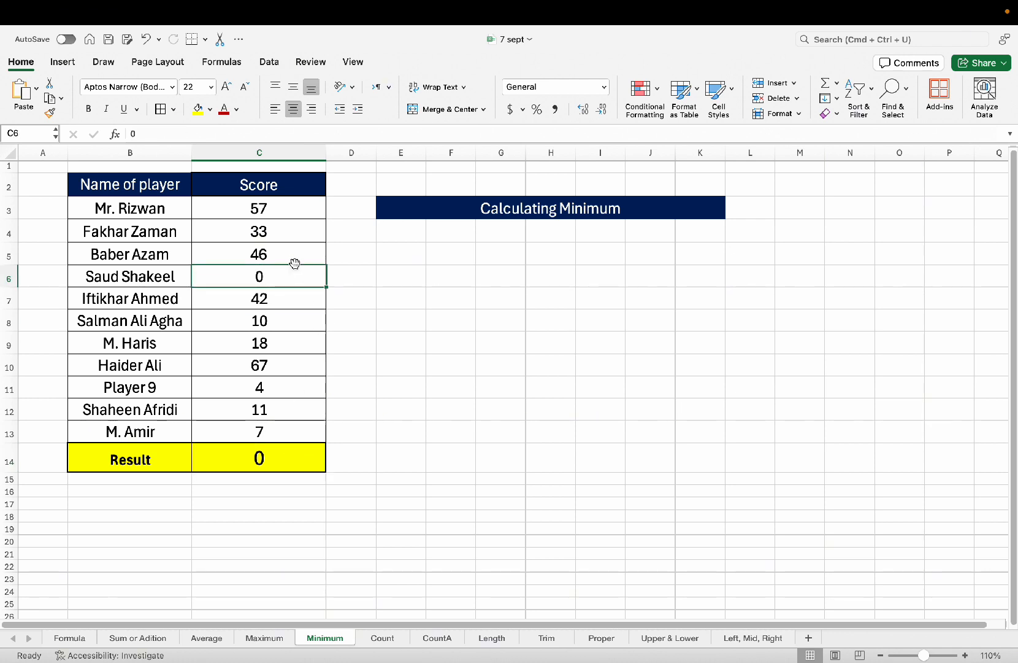
pyautogui.write('5')
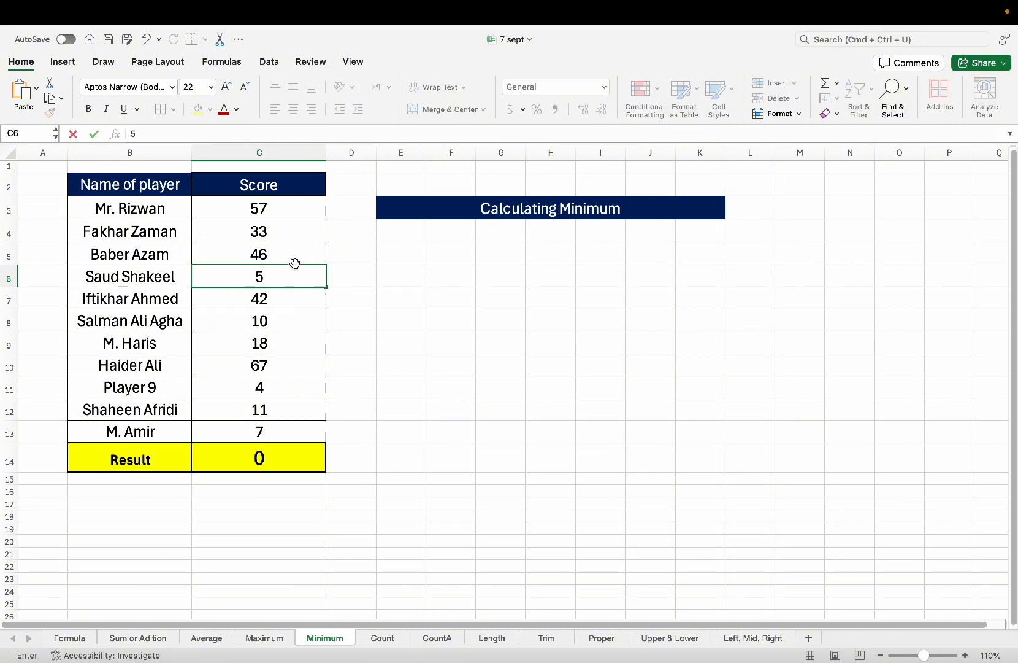
pyautogui.press('Return')
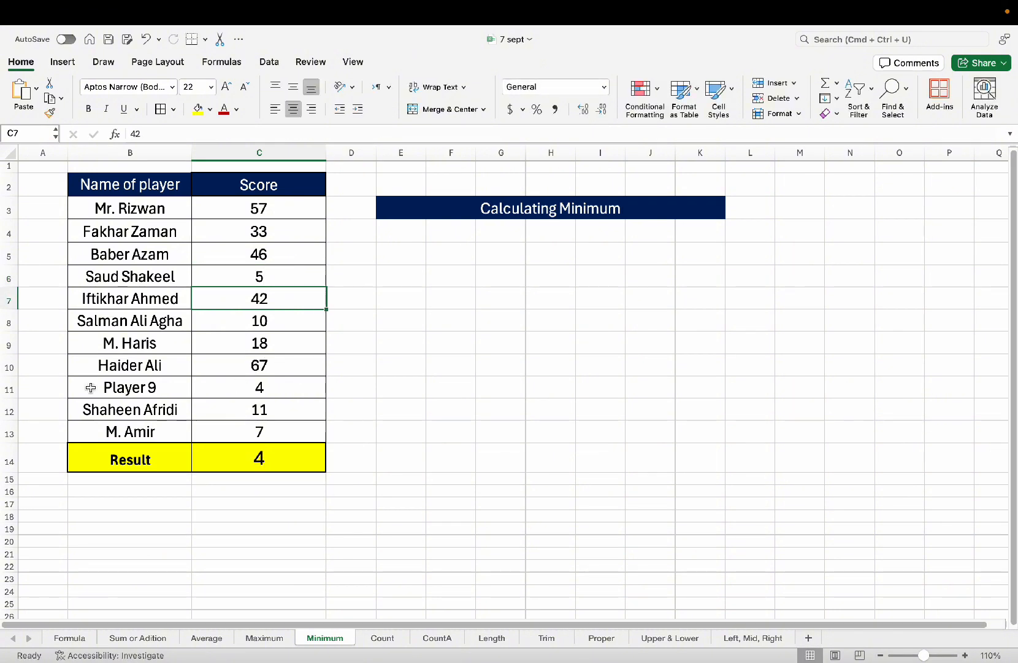
pyautogui.moveTo(92, 387); pyautogui.dragTo(230, 385)
pyautogui.click(276, 388)
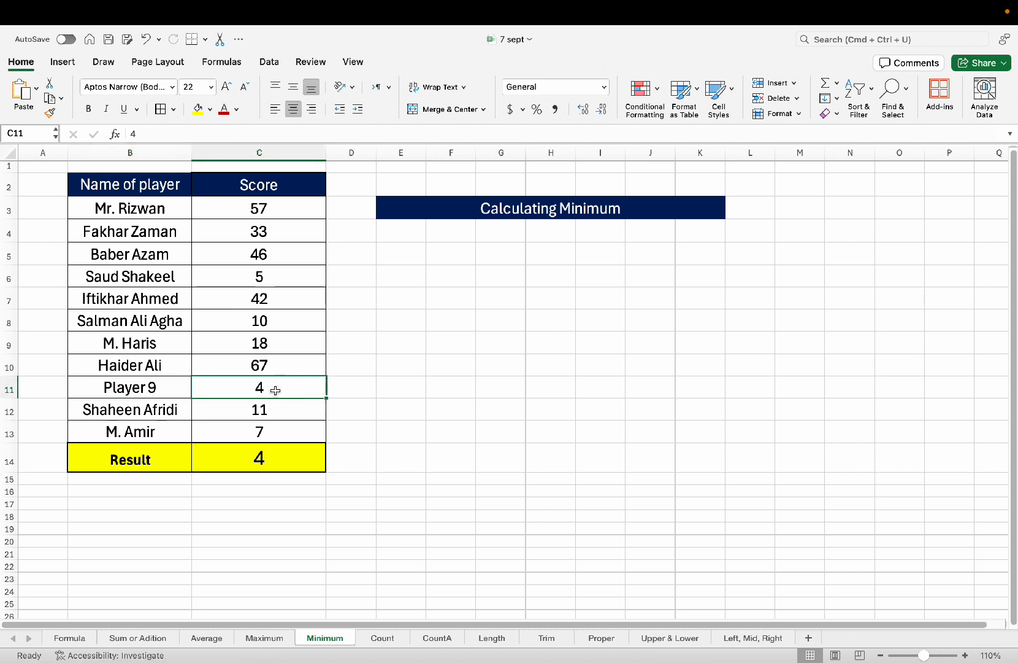
pyautogui.click(277, 342)
pyautogui.click(278, 298)
pyautogui.click(277, 252)
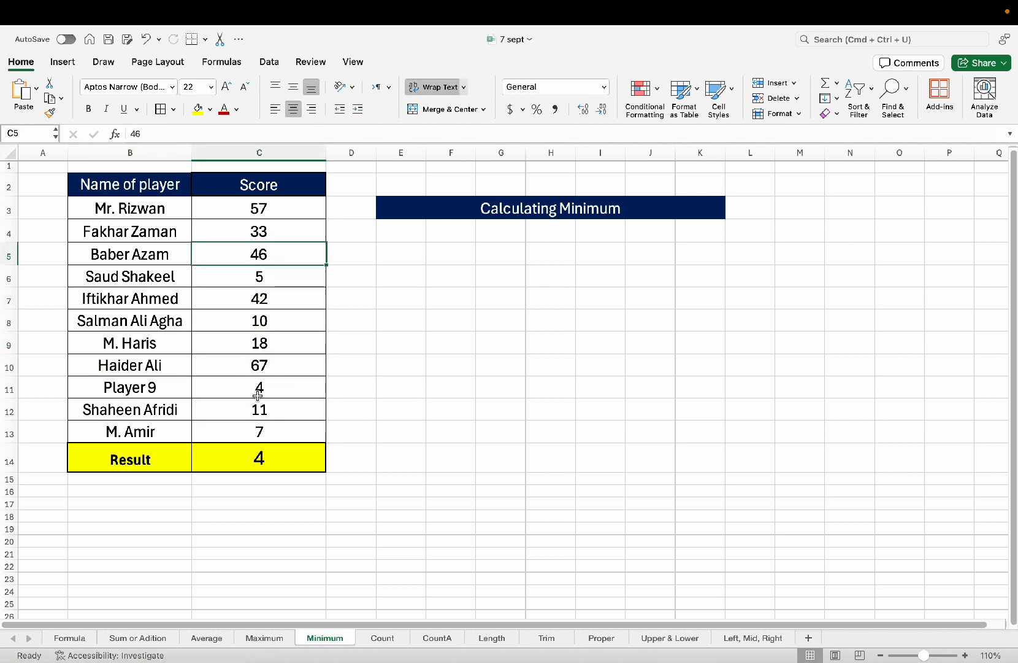
# Confirm the minimum result now reads 4 and switch to the Count sheet.
pyautogui.click(256, 452)
pyautogui.click(274, 433)
pyautogui.click(280, 471)
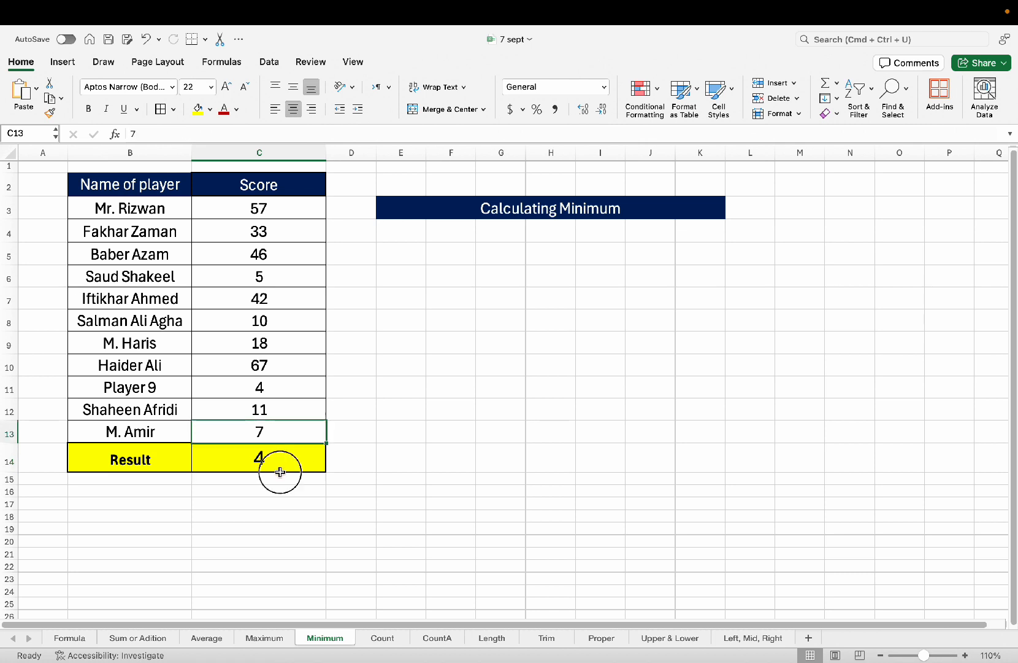
pyautogui.click(279, 490)
pyautogui.click(266, 432)
pyautogui.click(259, 360)
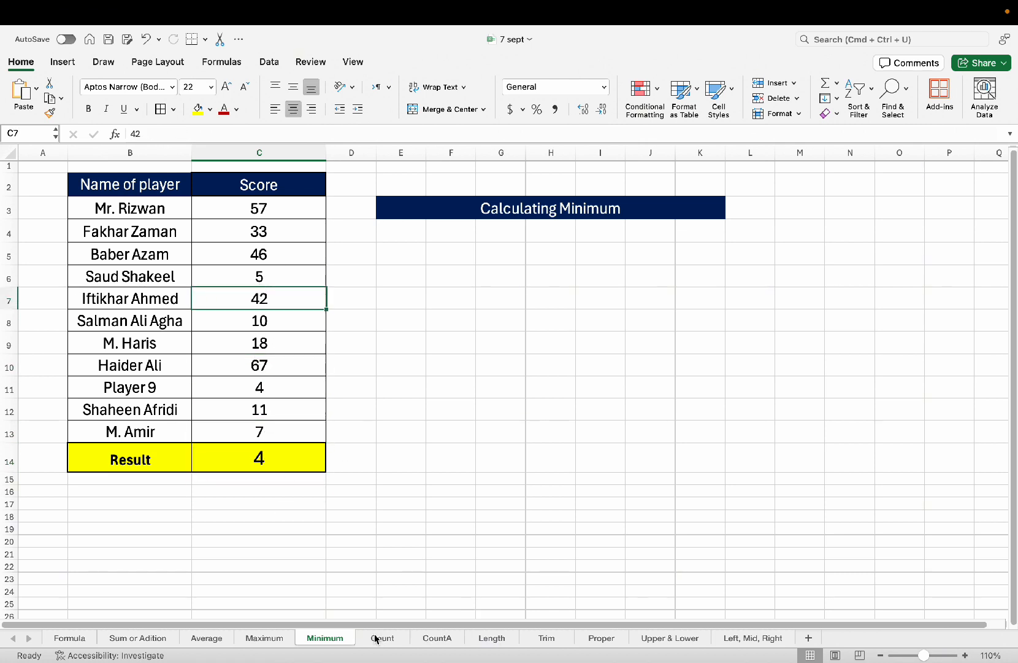
pyautogui.click(381, 638)
pyautogui.click(254, 310)
pyautogui.click(234, 264)
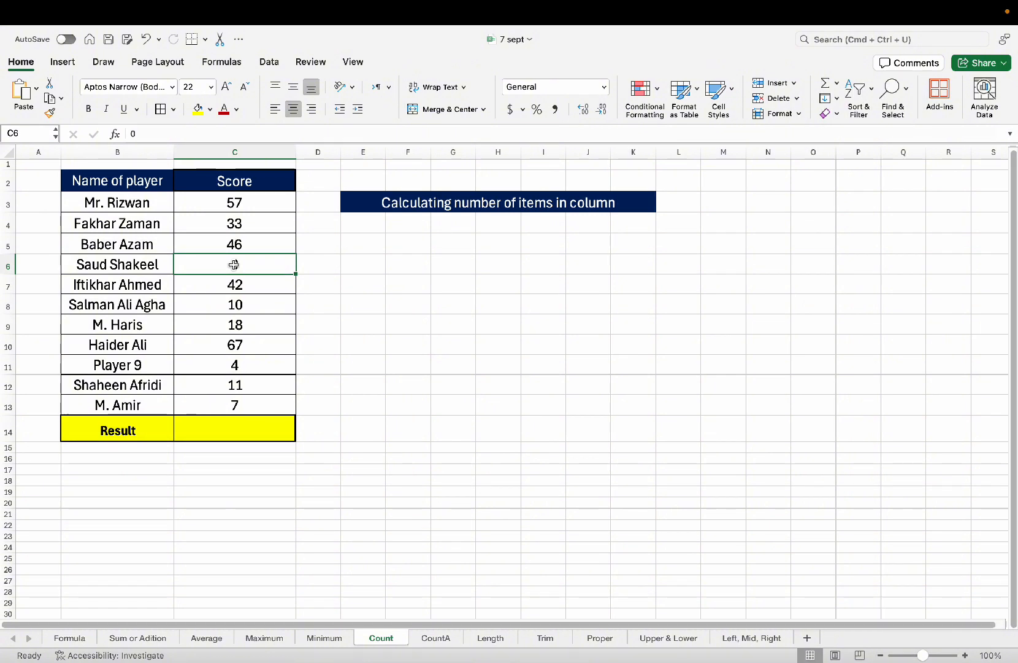
pyautogui.click(257, 322)
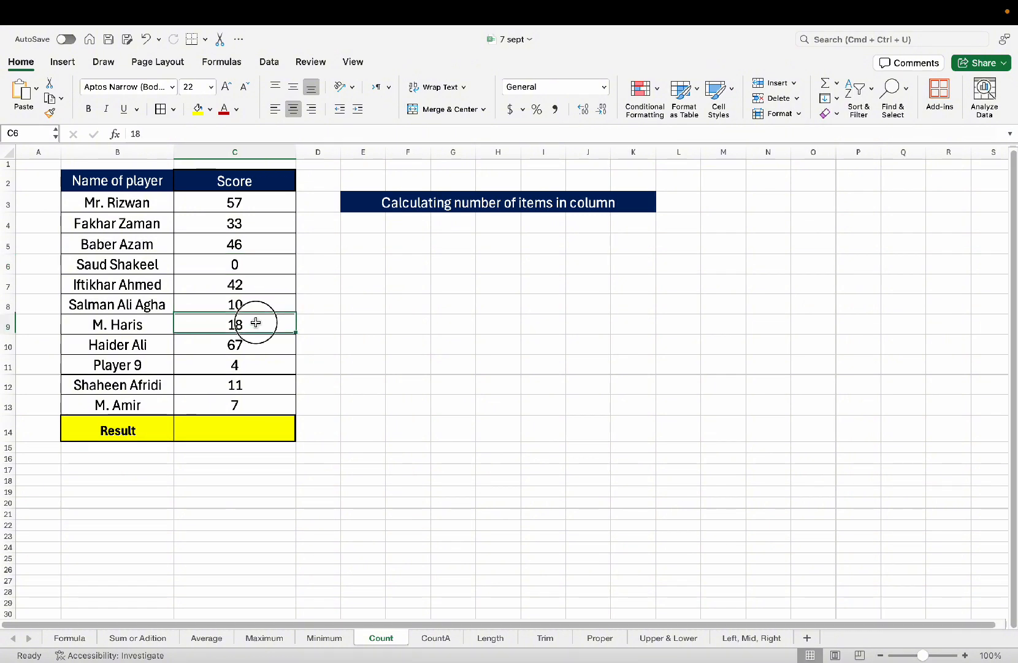
pyautogui.click(254, 364)
pyautogui.click(244, 420)
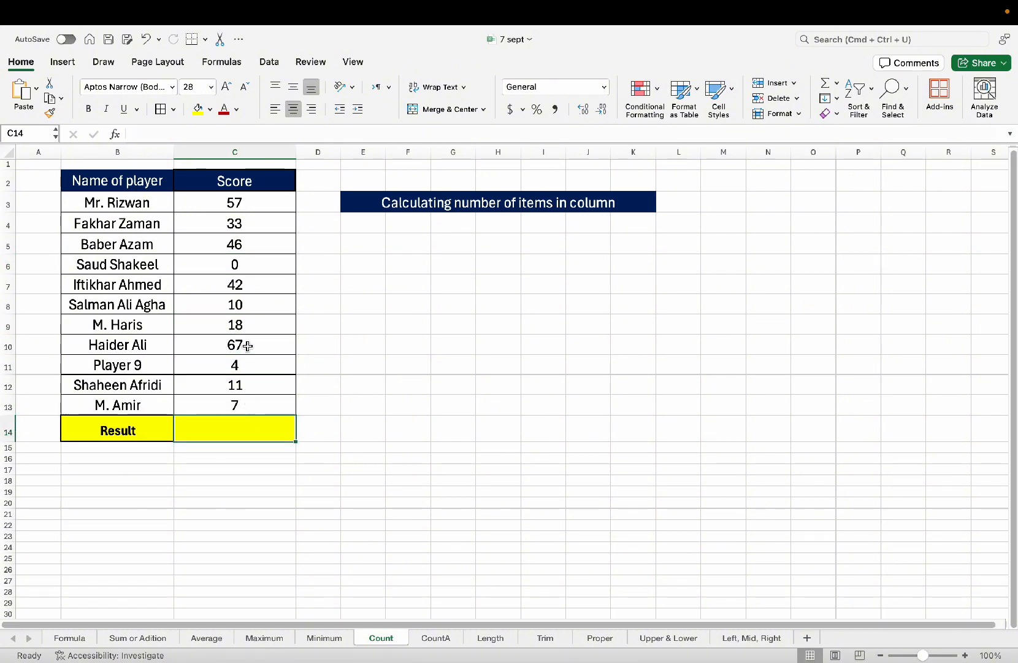
pyautogui.click(243, 406)
pyautogui.click(228, 455)
pyautogui.click(249, 427)
pyautogui.moveTo(238, 202); pyautogui.dragTo(246, 403)
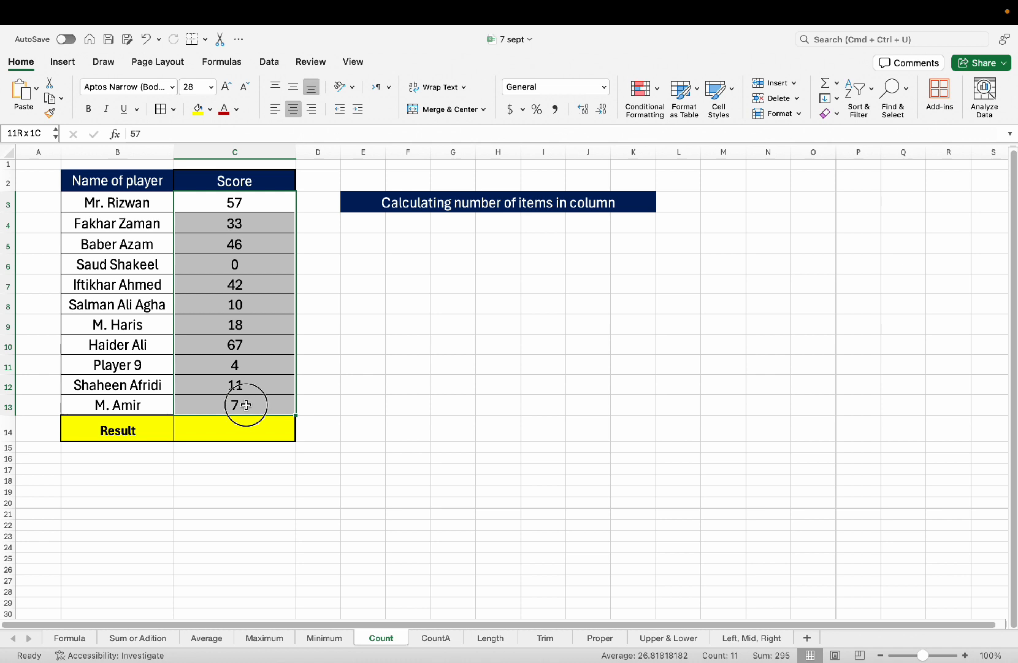
pyautogui.moveTo(114, 209); pyautogui.dragTo(120, 382)
pyautogui.click(146, 501)
pyautogui.press('Down')
pyautogui.press('Down')
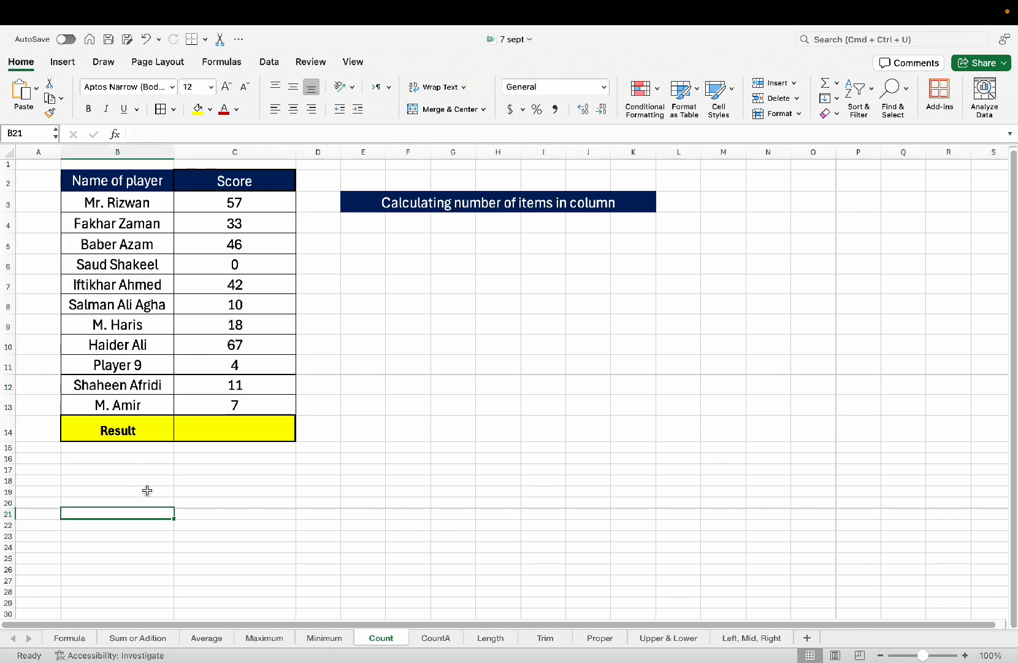
pyautogui.press('Up')
pyautogui.press('Up')
pyautogui.press('Up')
pyautogui.press('Up')
pyautogui.press('Up')
pyautogui.press('Up')
pyautogui.press('Up')
pyautogui.press('Up')
pyautogui.press('Up')
pyautogui.press('Up')
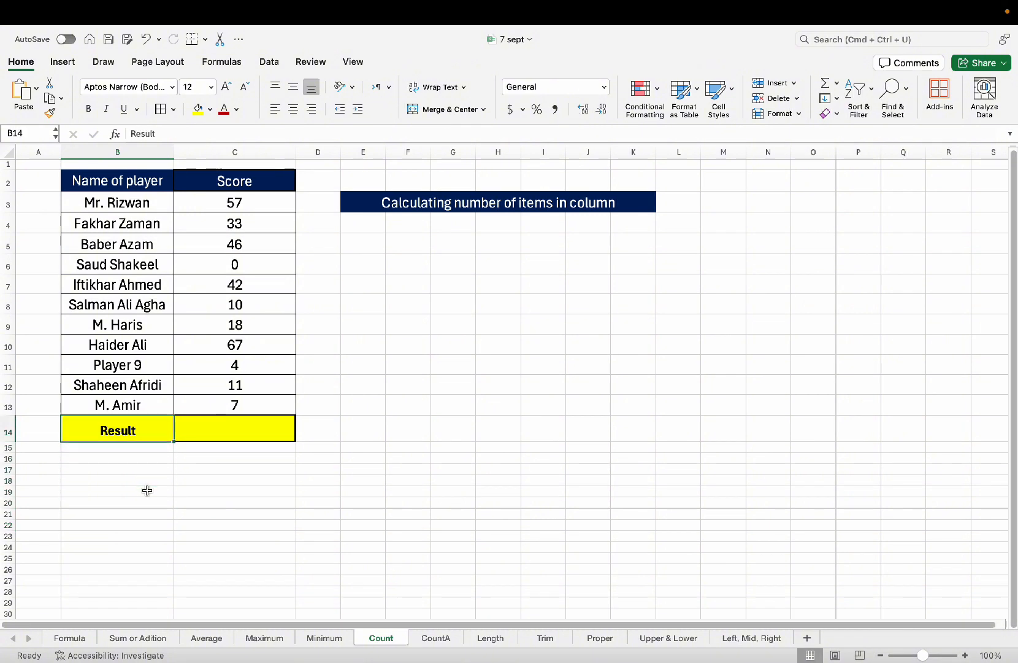
pyautogui.hotkey('shift', 'Right')
pyautogui.hotkey('shift', 'Left')
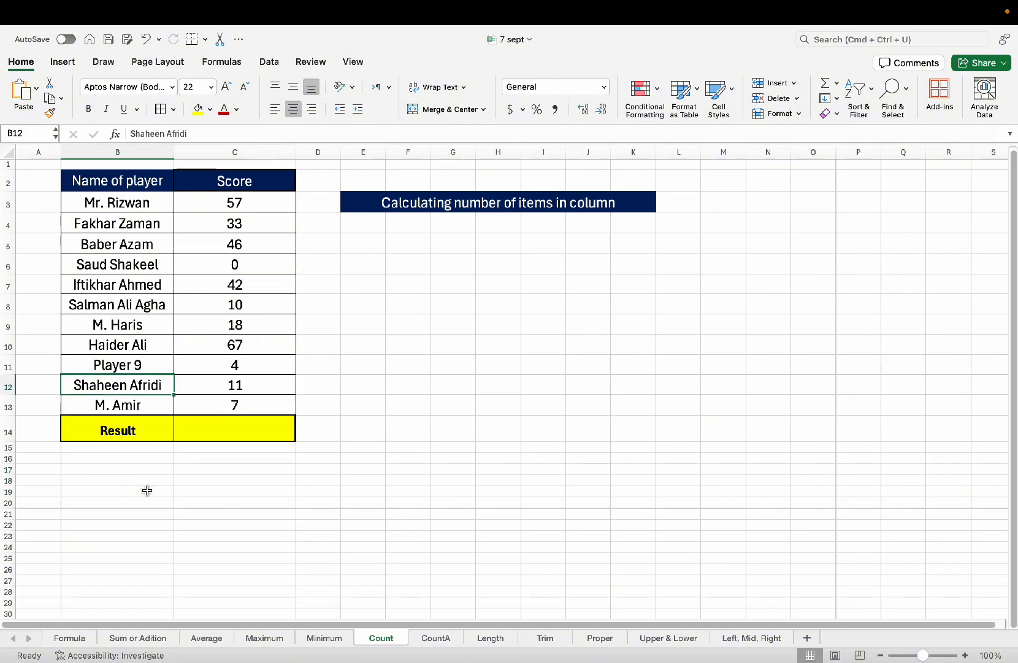
pyautogui.hotkey('shift', 'Right')
pyautogui.hotkey('shift', 'Down')
pyautogui.hotkey('shift', 'Down')
pyautogui.hotkey('shift', 'Down')
pyautogui.hotkey('shift', 'Down')
pyautogui.hotkey('shift', 'Down')
pyautogui.hotkey('shift', 'Down')
pyautogui.hotkey('shift', 'Down')
pyautogui.hotkey('shift', 'Down')
pyautogui.hotkey('shift', 'Down')
pyautogui.hotkey('shift', 'Down')
pyautogui.hotkey('shift', 'Down')
pyautogui.hotkey('shift', 'Down')
pyautogui.hotkey('shift', 'Down')
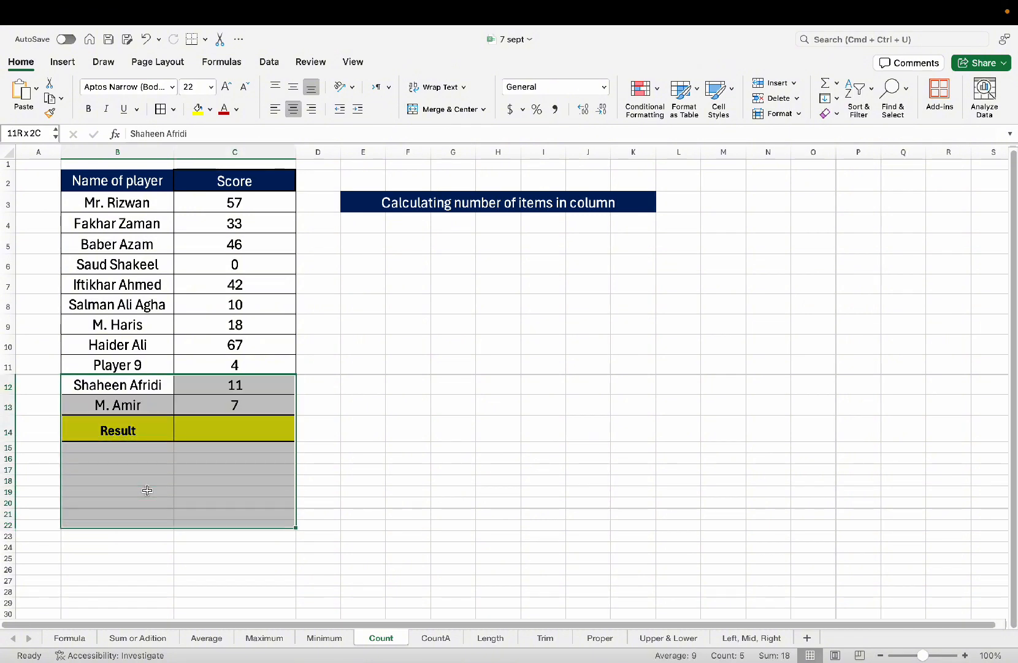
# Fill the 11-score row down and enter =COUNT(C3:C25) in C26, returning 23.
pyautogui.hotkey('ctrl', 'd')
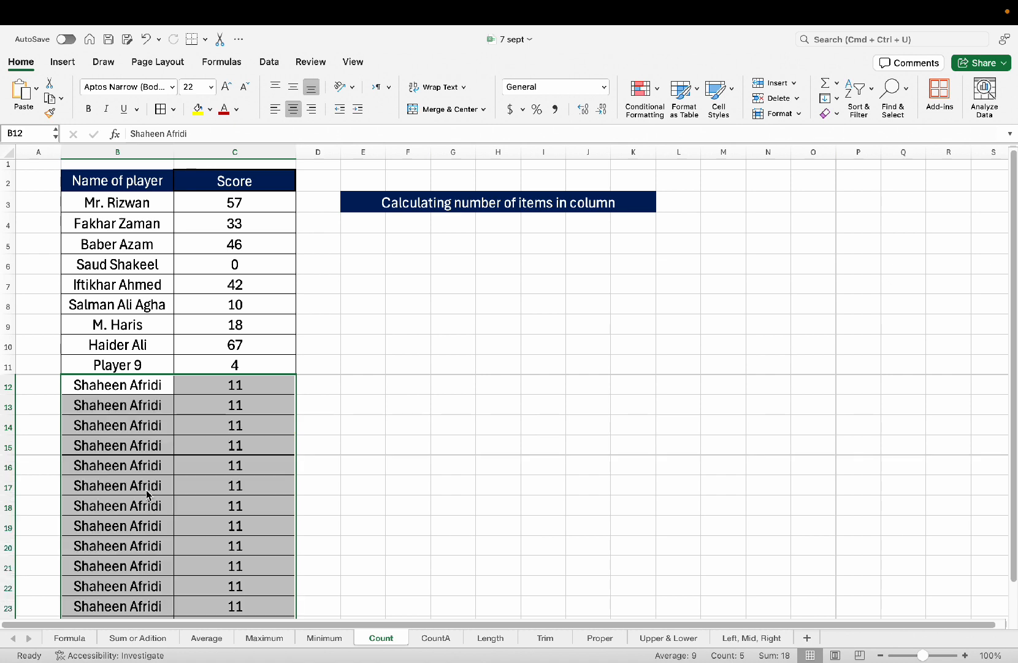
pyautogui.press('Up')
pyautogui.press('Up')
pyautogui.press('Up')
pyautogui.press('Up')
pyautogui.press('Down')
pyautogui.press('Down')
pyautogui.press('Down')
pyautogui.press('Down')
pyautogui.press('Down')
pyautogui.press('Down')
pyautogui.press('Down')
pyautogui.press('Down')
pyautogui.press('Down')
pyautogui.press('Down')
pyautogui.press('Down')
pyautogui.press('Down')
pyautogui.press('Down')
pyautogui.press('Down')
pyautogui.press('Down')
pyautogui.press('Down')
pyautogui.press('Down')
pyautogui.press('Down')
pyautogui.press('Down')
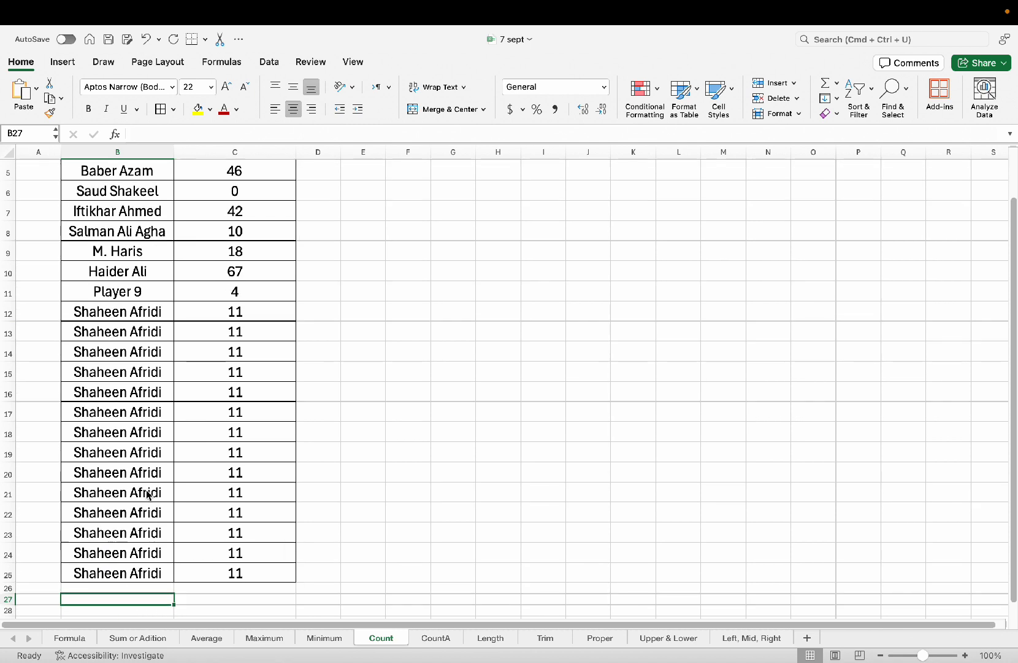
pyautogui.press('Up')
pyautogui.press('Right')
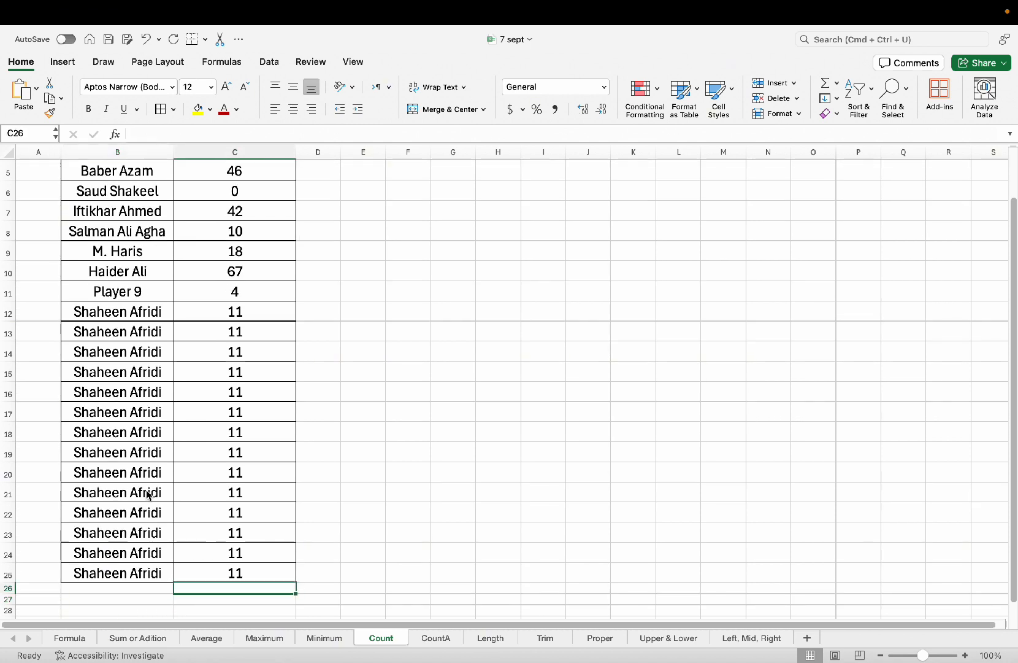
pyautogui.write('=')
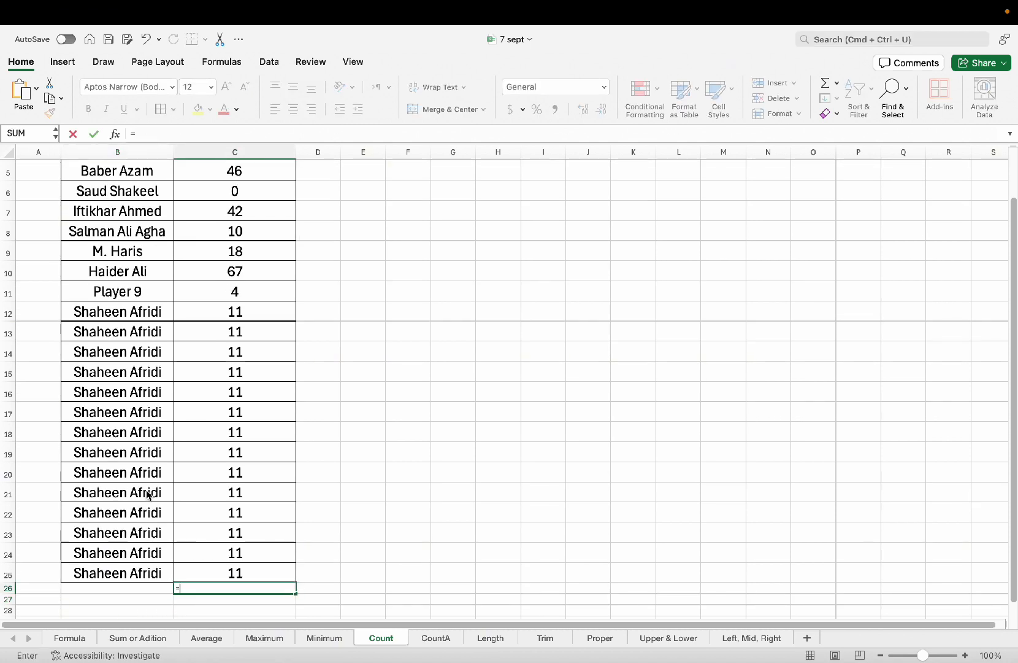
pyautogui.write('count')
pyautogui.press('Tab')
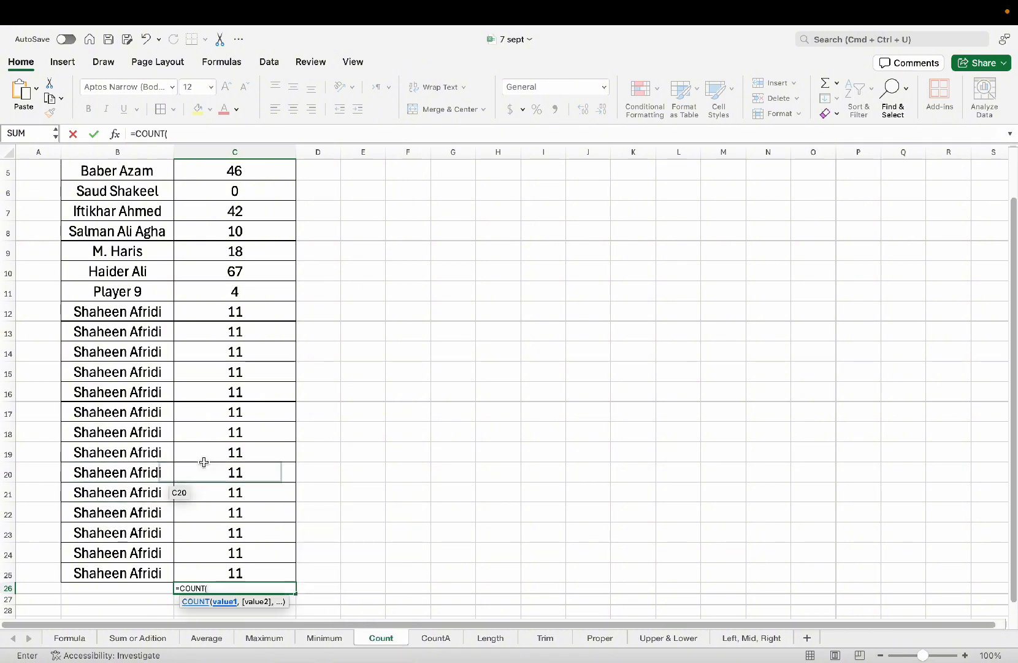
pyautogui.scroll(-2, 316, 419)
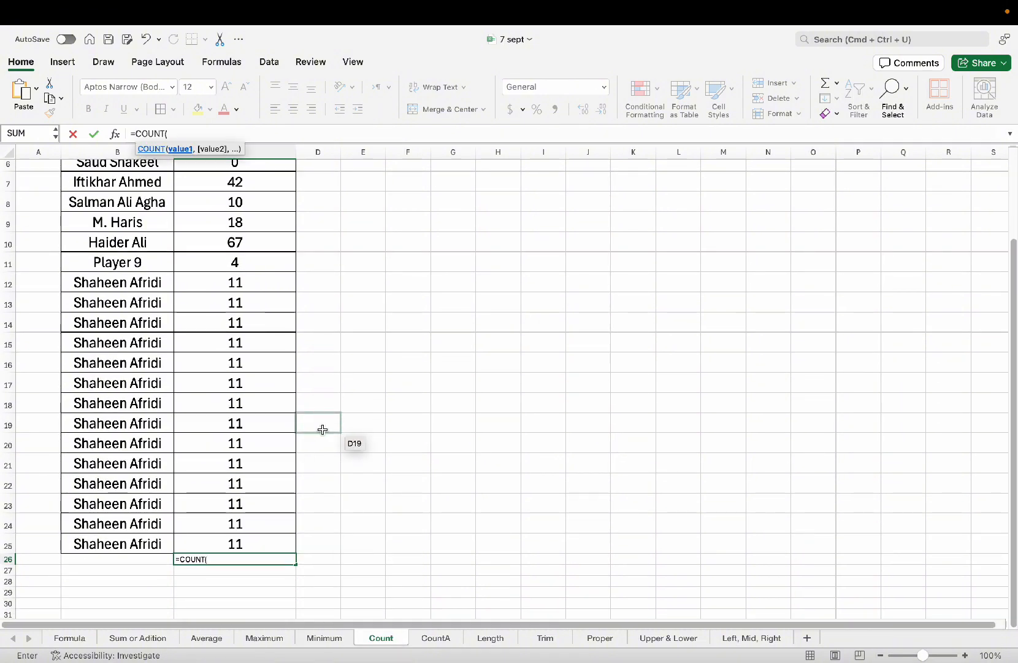
pyautogui.write('c3')
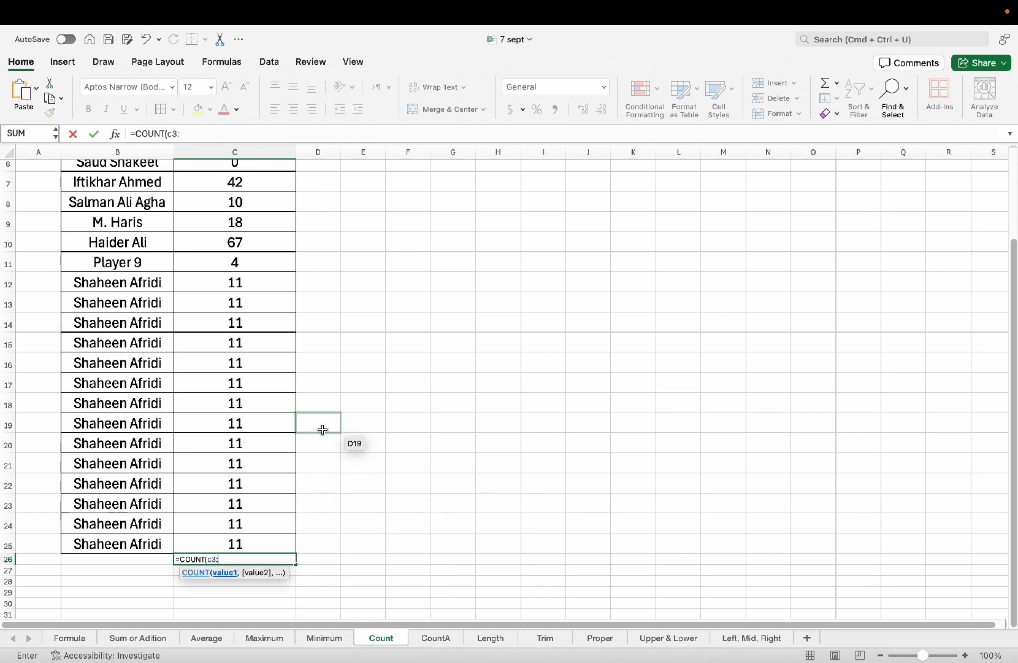
pyautogui.write(':c25')
pyautogui.press('Return')
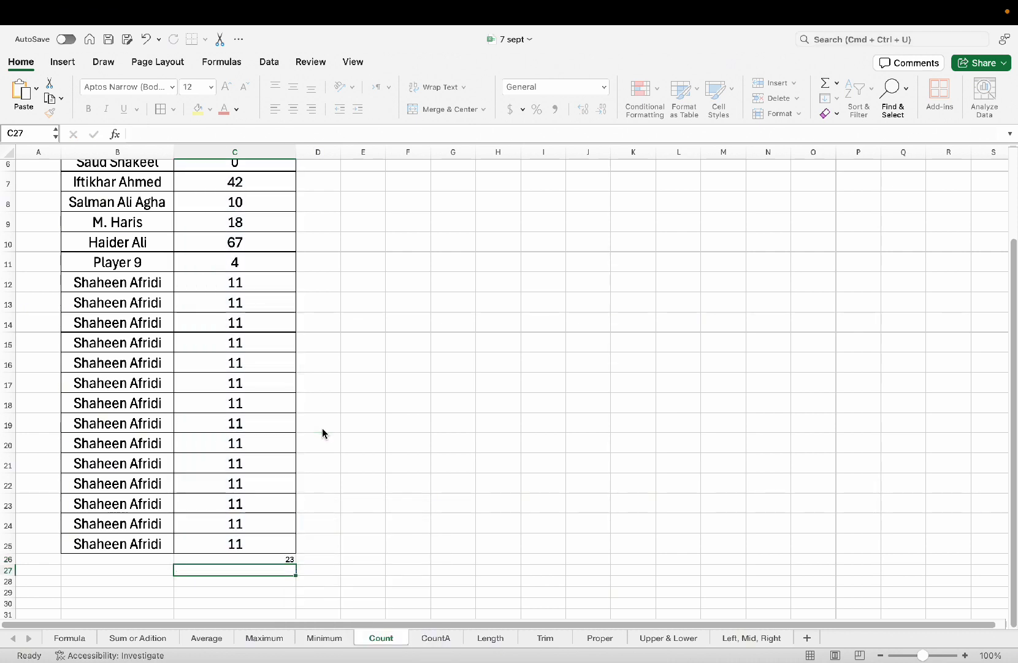
pyautogui.press('Up')
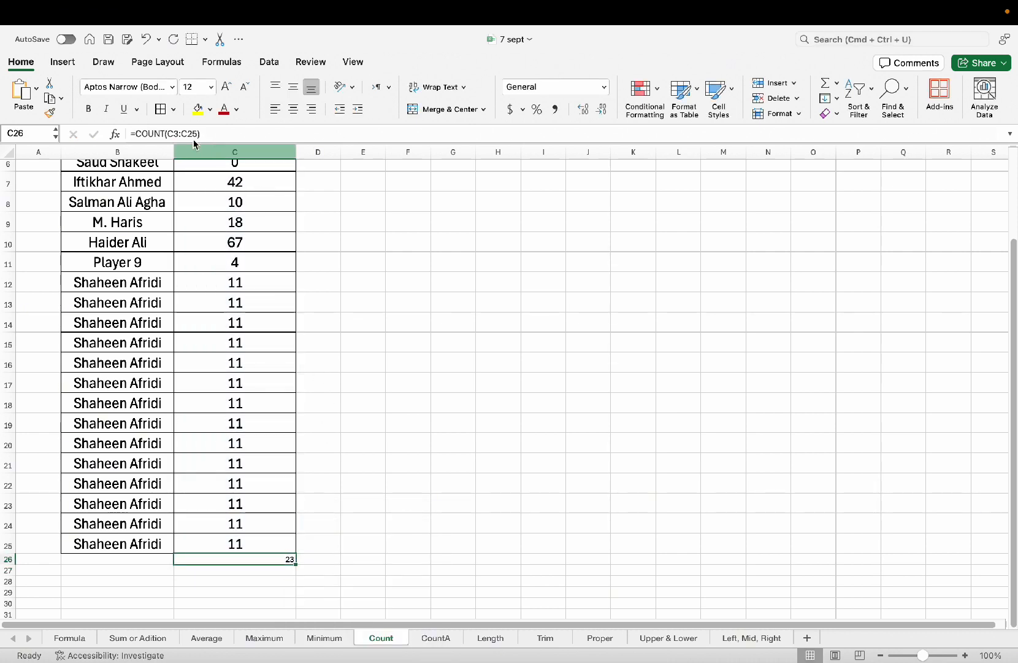
# Increase the font size of the count result 23 in C26 three times.
pyautogui.click(227, 89)
pyautogui.click(227, 89)
pyautogui.click(227, 89)
pyautogui.click(227, 89)
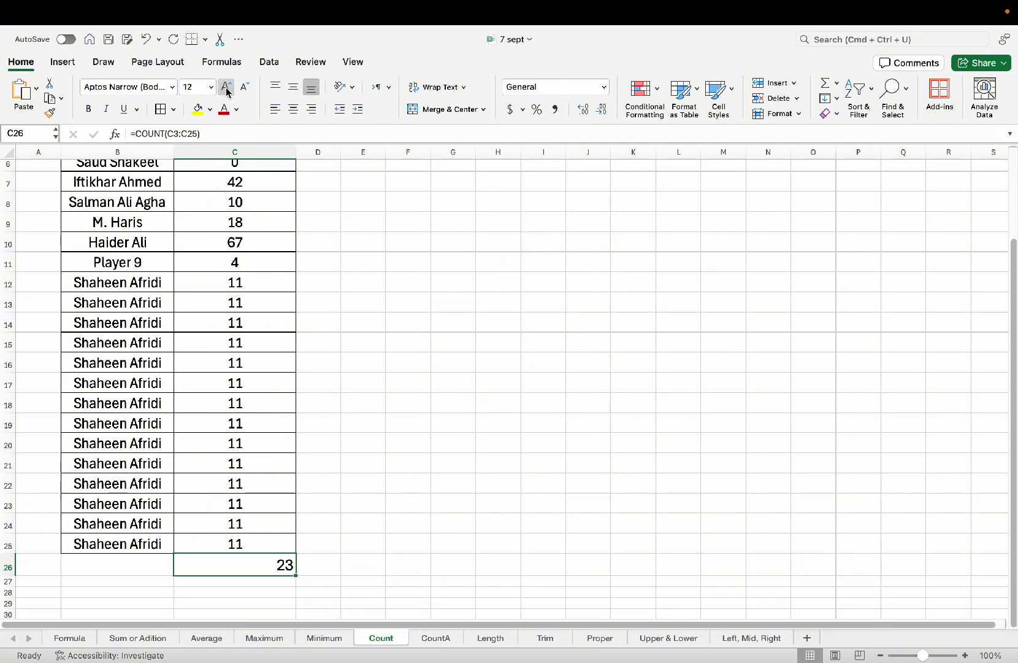
pyautogui.scroll(5, 265, 240)
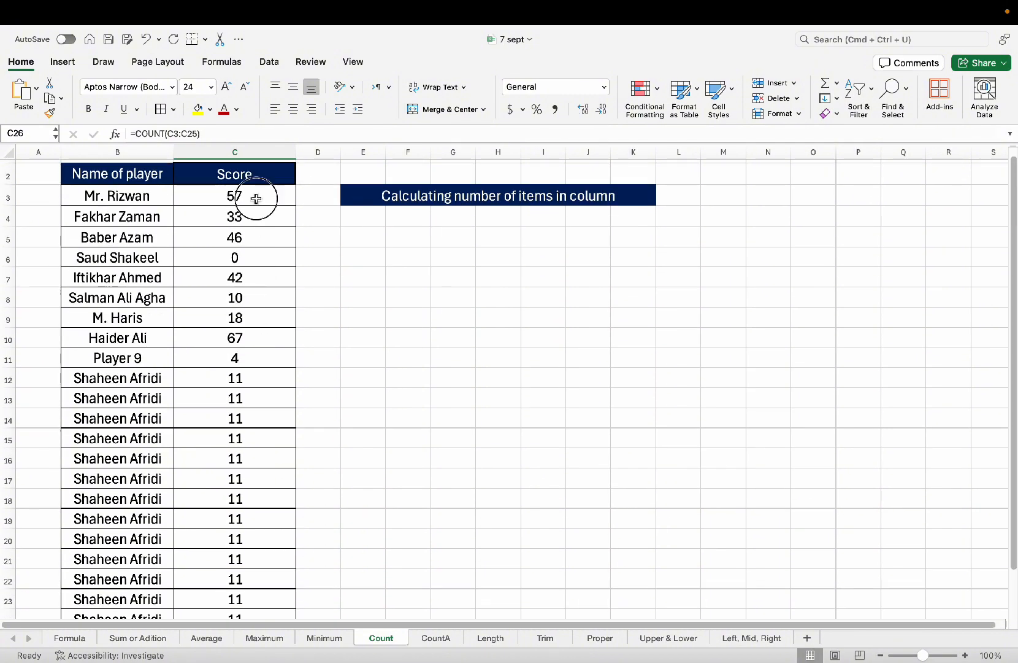
# Select rows 12 through 26.
pyautogui.moveTo(257, 195); pyautogui.dragTo(264, 570)
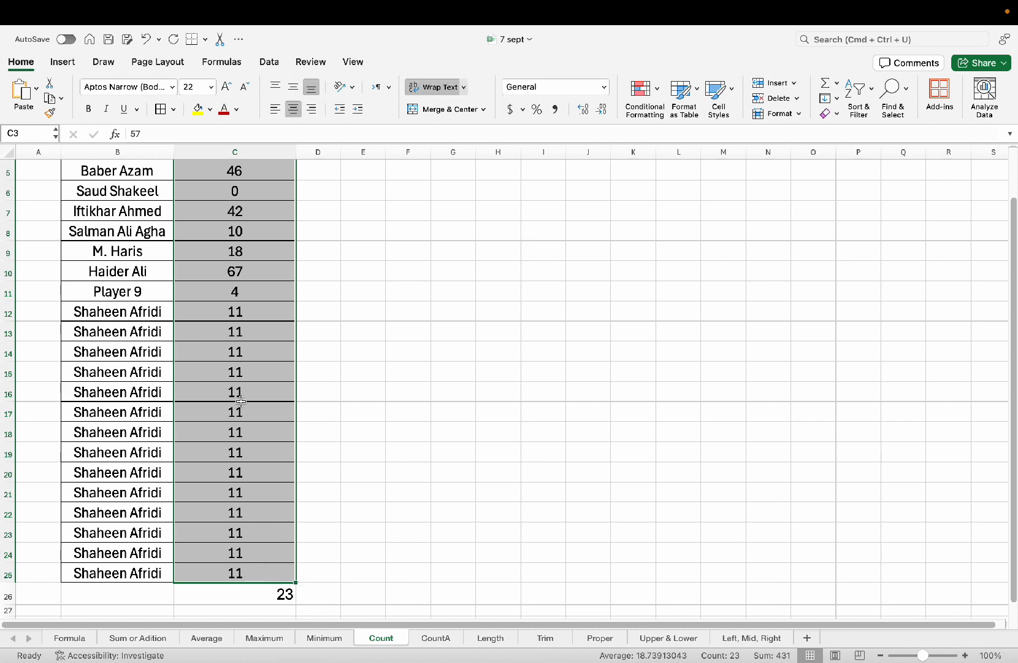
pyautogui.scroll(-4, 235, 423)
pyautogui.click(245, 503)
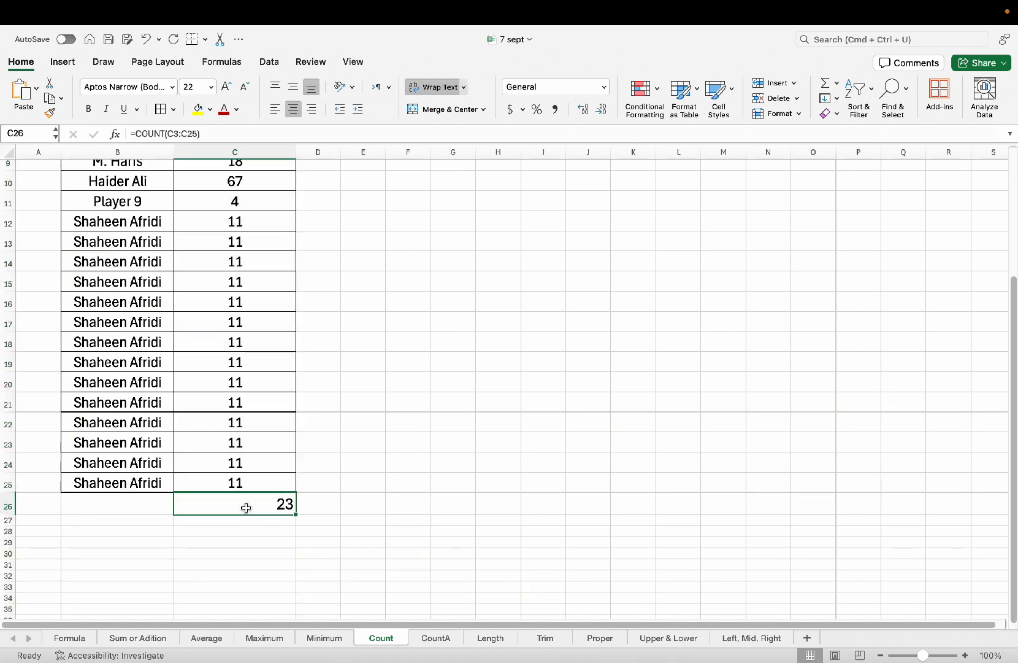
pyautogui.scroll(-1, 175, 358)
pyautogui.moveTo(3, 217); pyautogui.dragTo(8, 498)
# Delete rows 12–26 and enter =COUNT(C3:C11) in C12, returning 9.
pyautogui.press('super+minus')
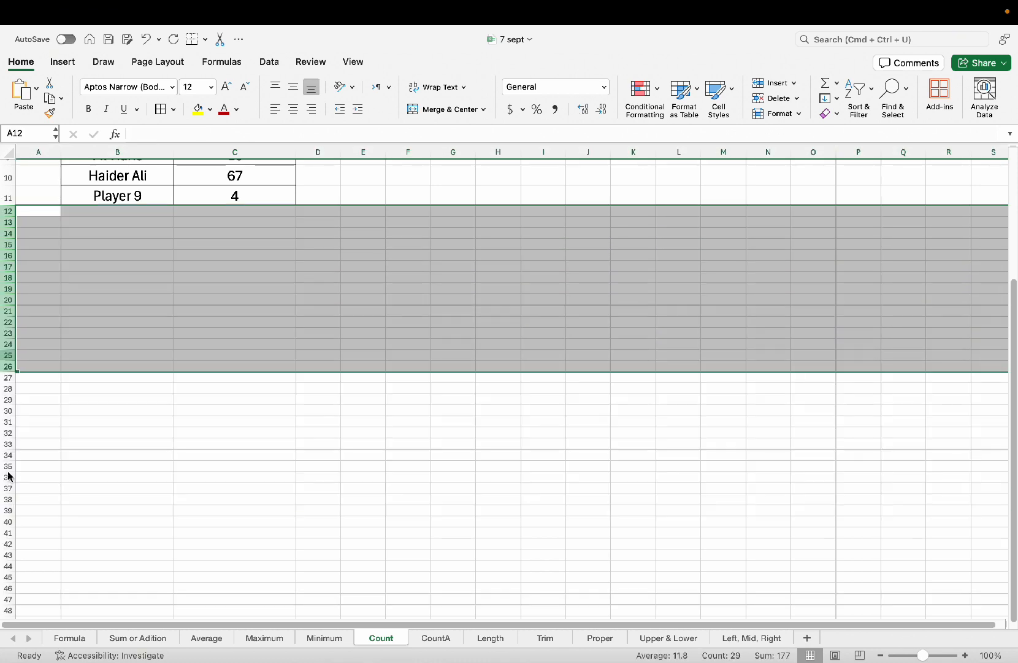
pyautogui.scroll(5, 252, 336)
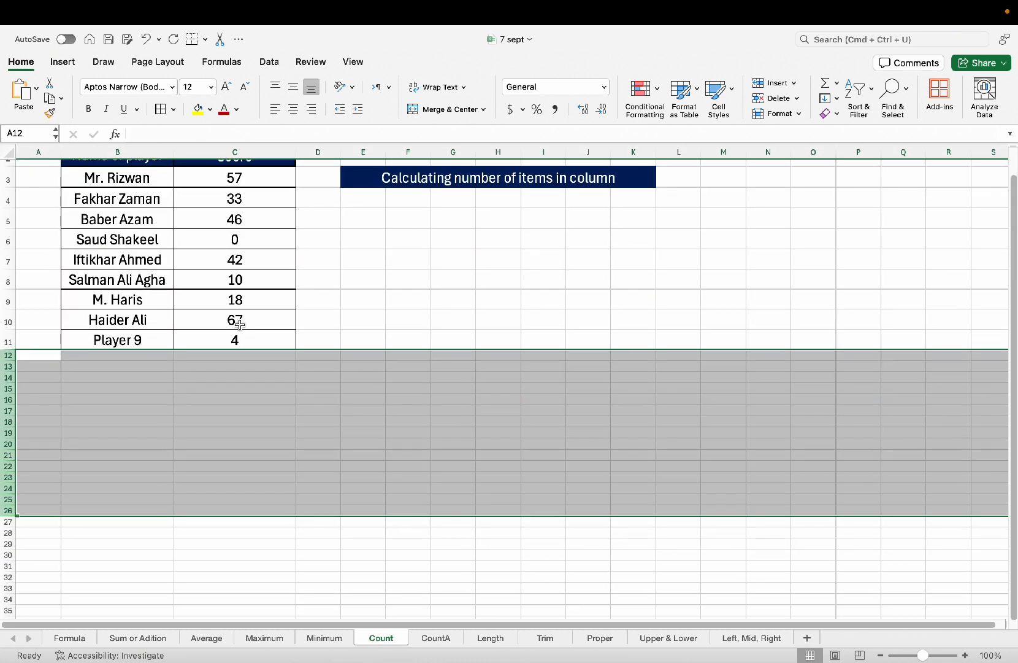
pyautogui.click(223, 357)
pyautogui.write('=c')
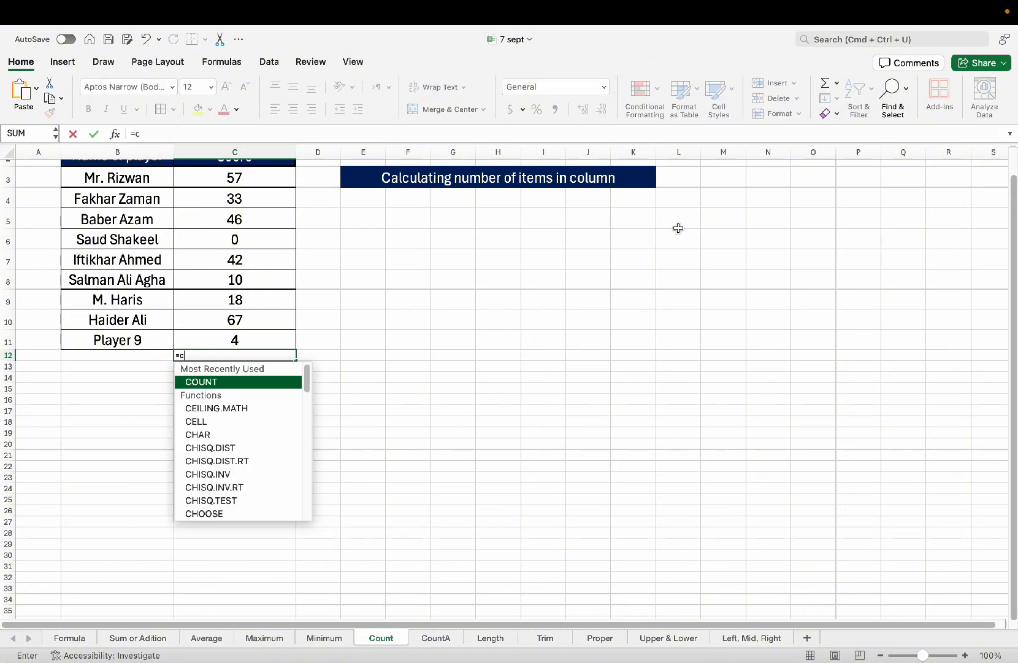
pyautogui.write('oun')
pyautogui.press('Tab')
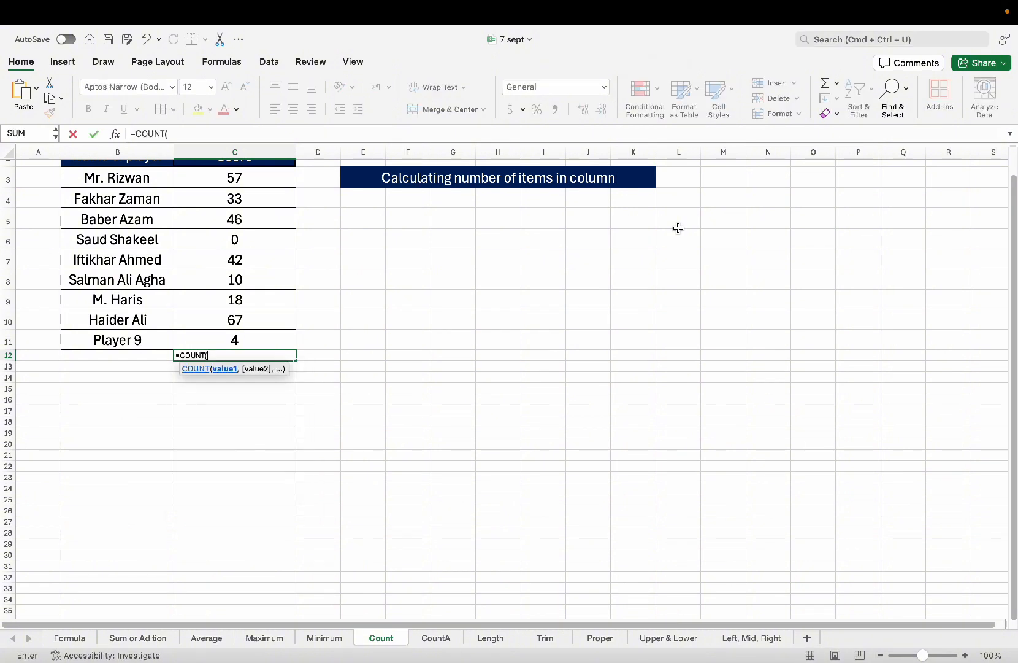
pyautogui.write('c3')
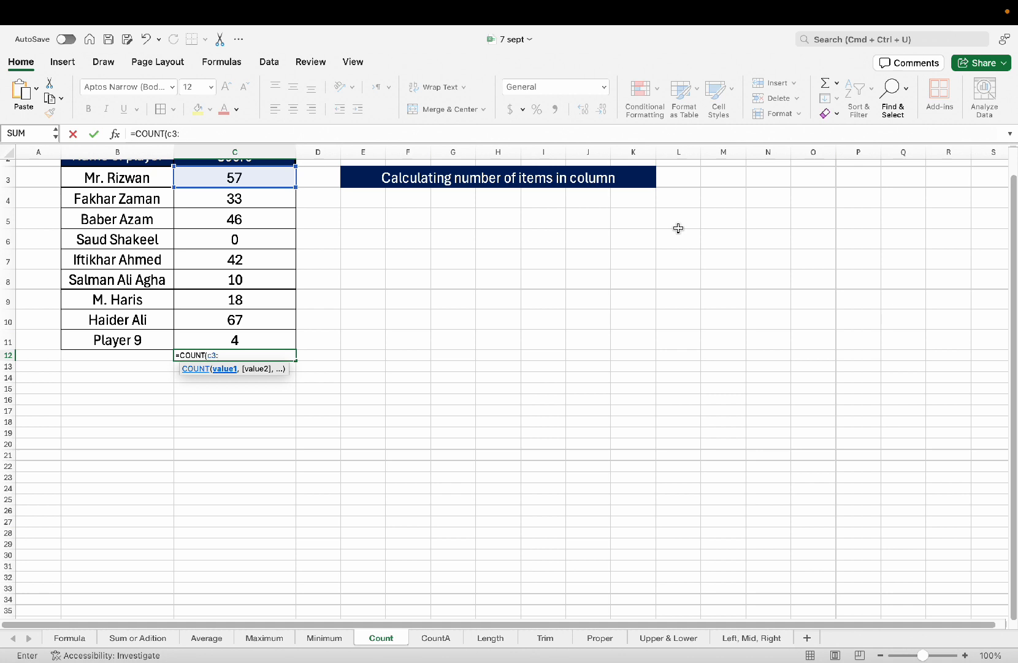
pyautogui.write(':c11')
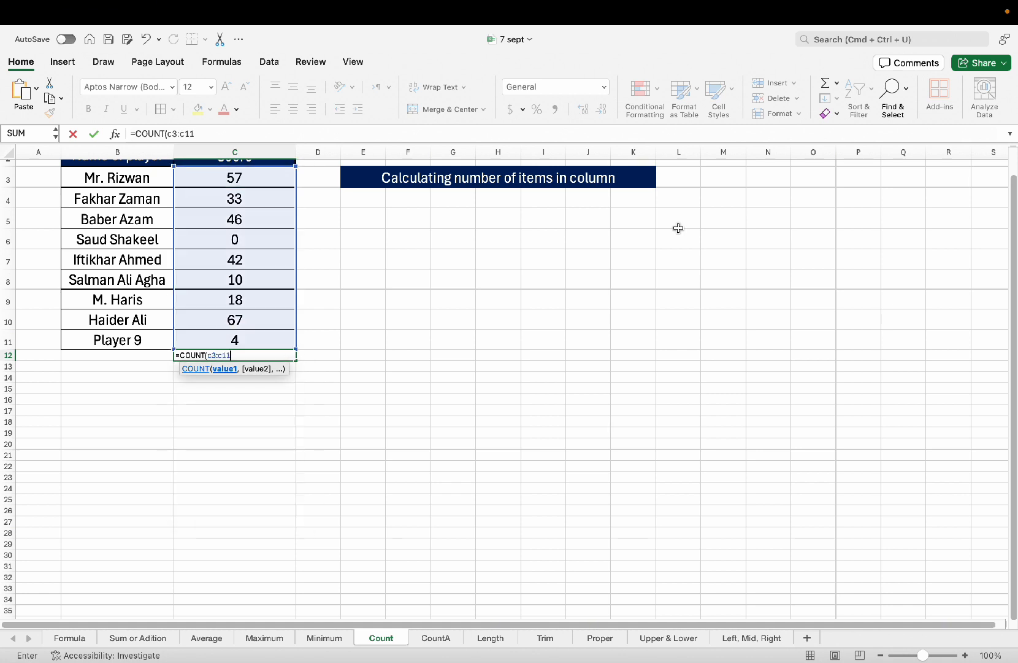
pyautogui.write(')')
pyautogui.press('Return')
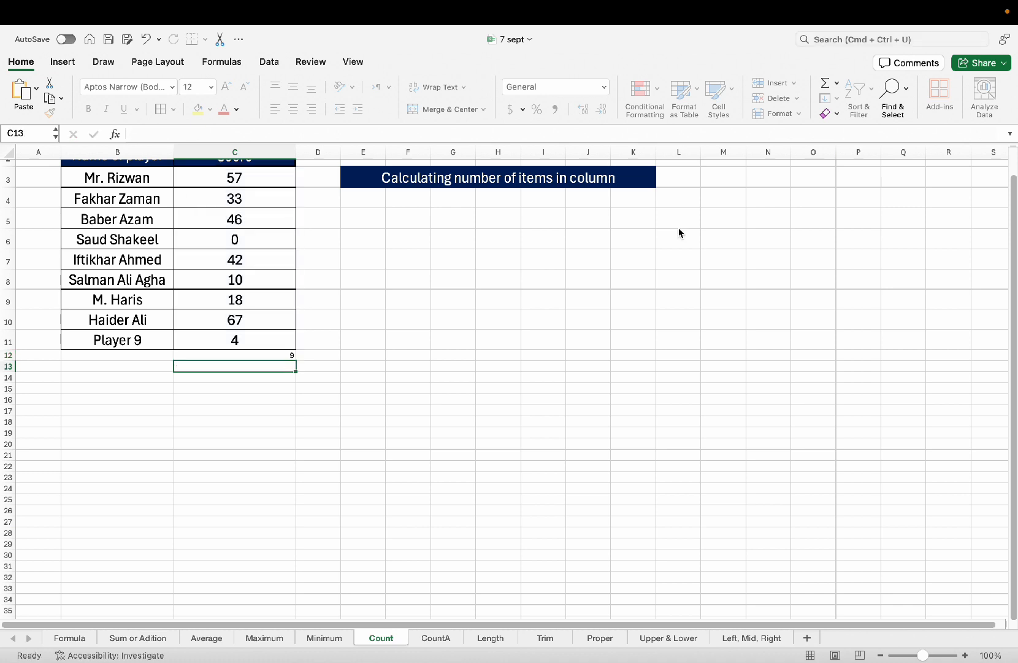
# Enlarge the 9 in C12 three font sizes and centre it.
pyautogui.click(193, 356)
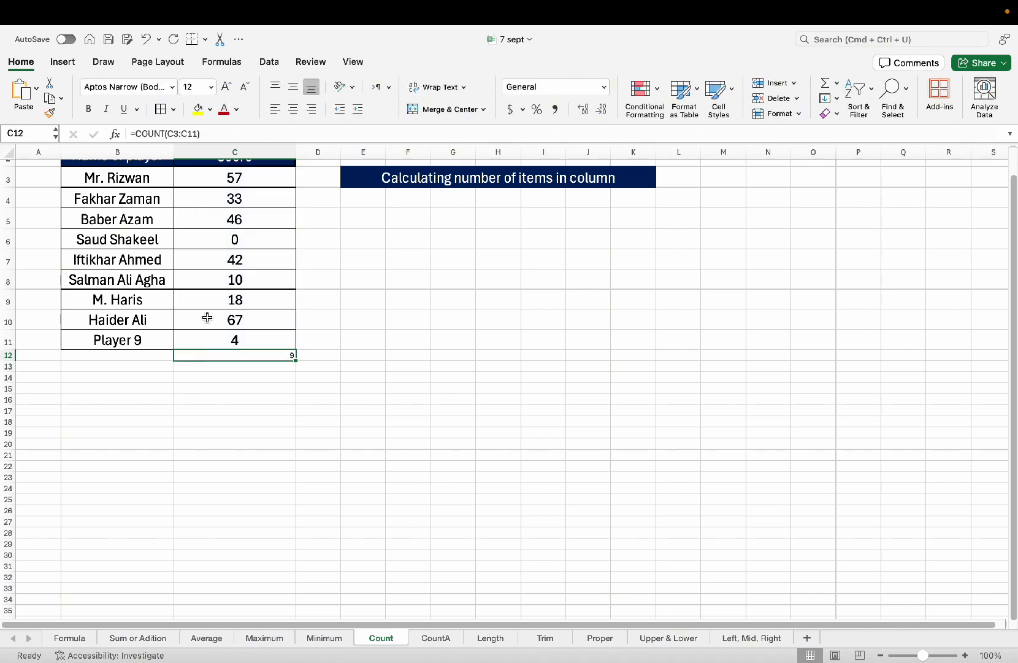
pyautogui.click(225, 88)
pyautogui.click(226, 87)
pyautogui.click(225, 88)
pyautogui.click(226, 89)
pyautogui.click(226, 89)
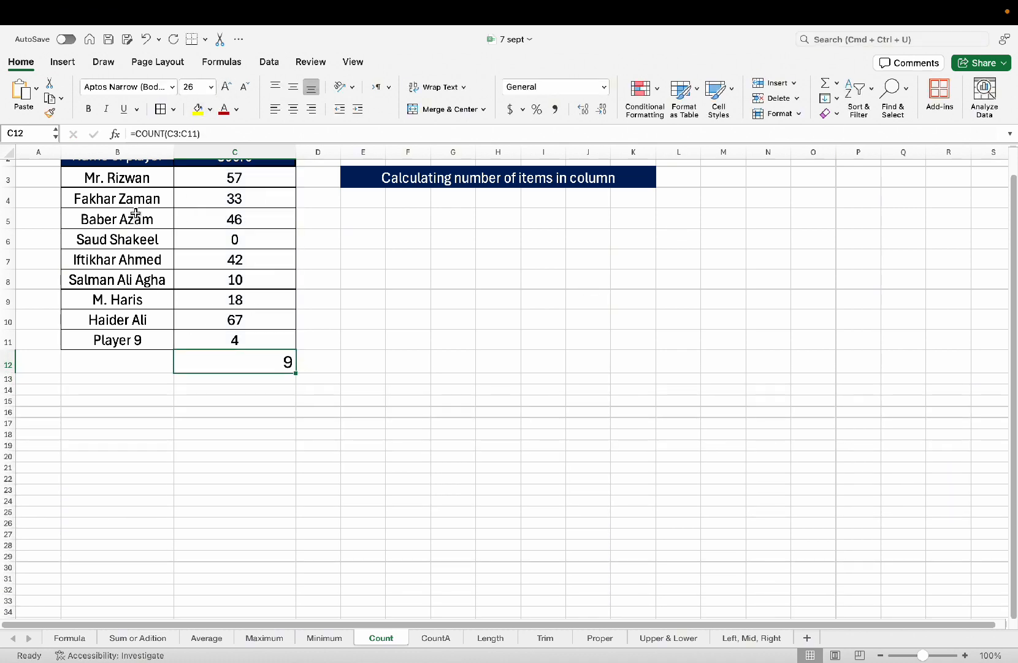
pyautogui.moveTo(134, 184); pyautogui.dragTo(129, 341)
pyautogui.scroll(2, 254, 379)
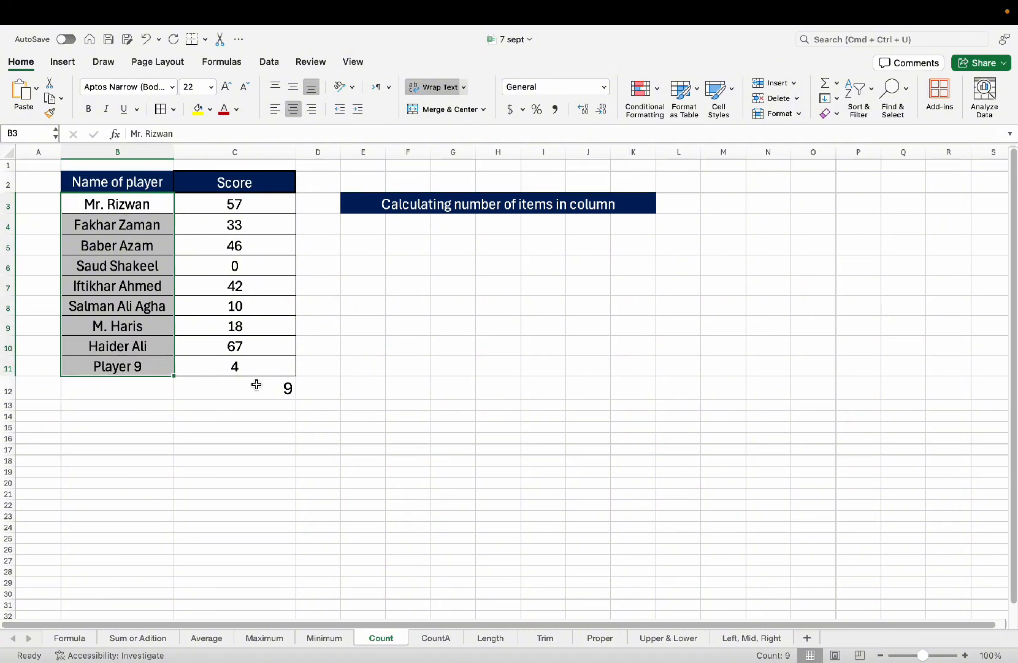
pyautogui.click(225, 384)
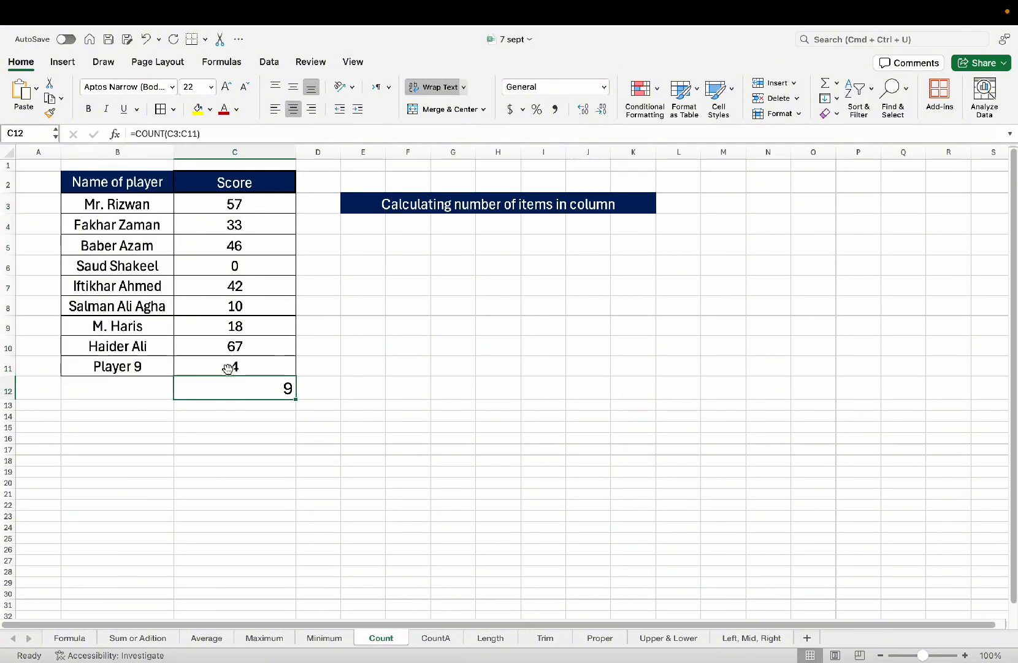
pyautogui.click(293, 109)
# Switch to the CountA sheet.
pyautogui.click(233, 306)
pyautogui.click(226, 346)
pyautogui.click(233, 253)
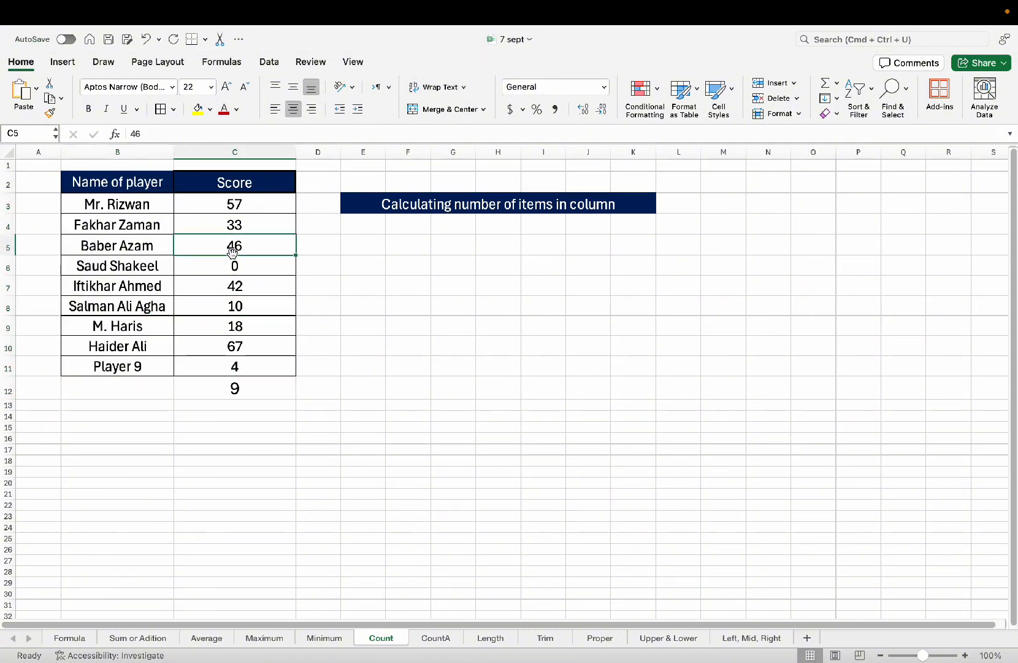
pyautogui.click(248, 345)
pyautogui.click(246, 387)
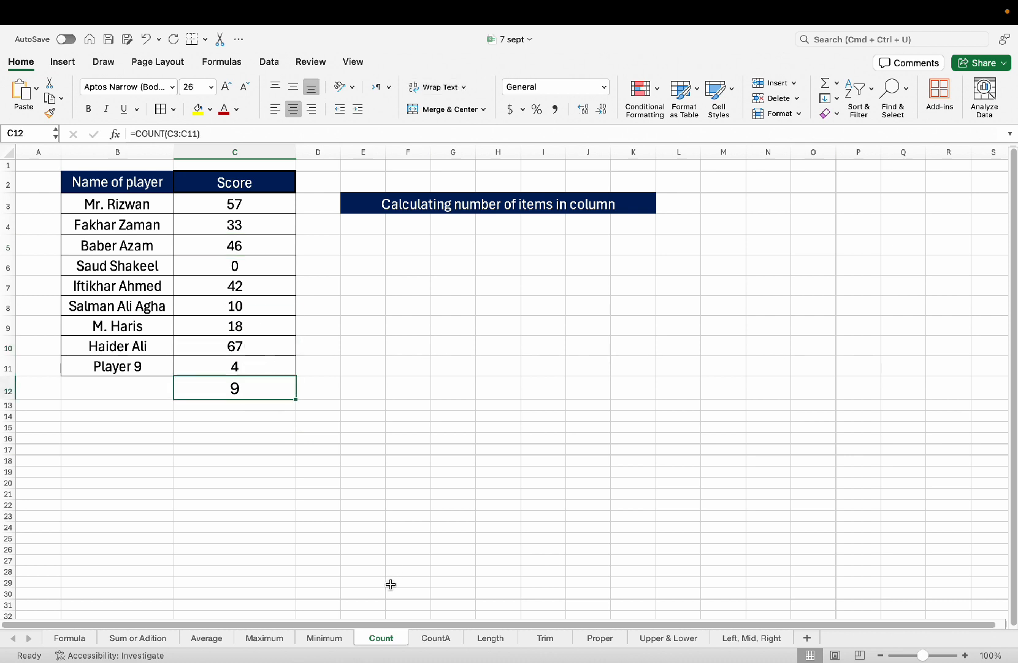
pyautogui.click(421, 641)
pyautogui.click(242, 357)
# Select the scores C3:C13, then the yellow Result cell C14.
pyautogui.click(261, 277)
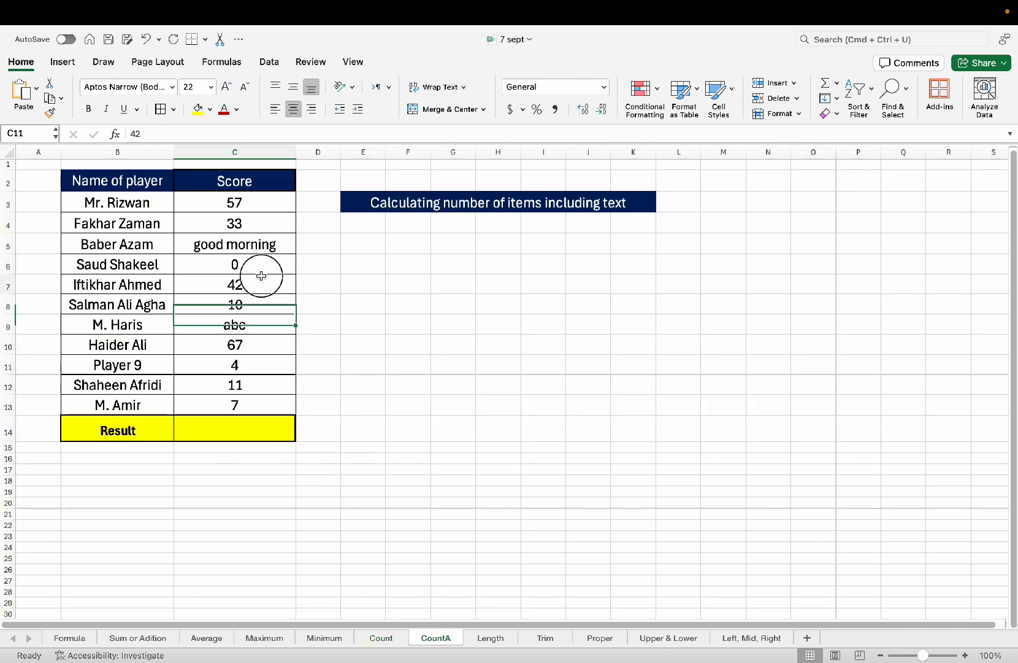
pyautogui.click(284, 342)
pyautogui.click(381, 320)
pyautogui.click(442, 351)
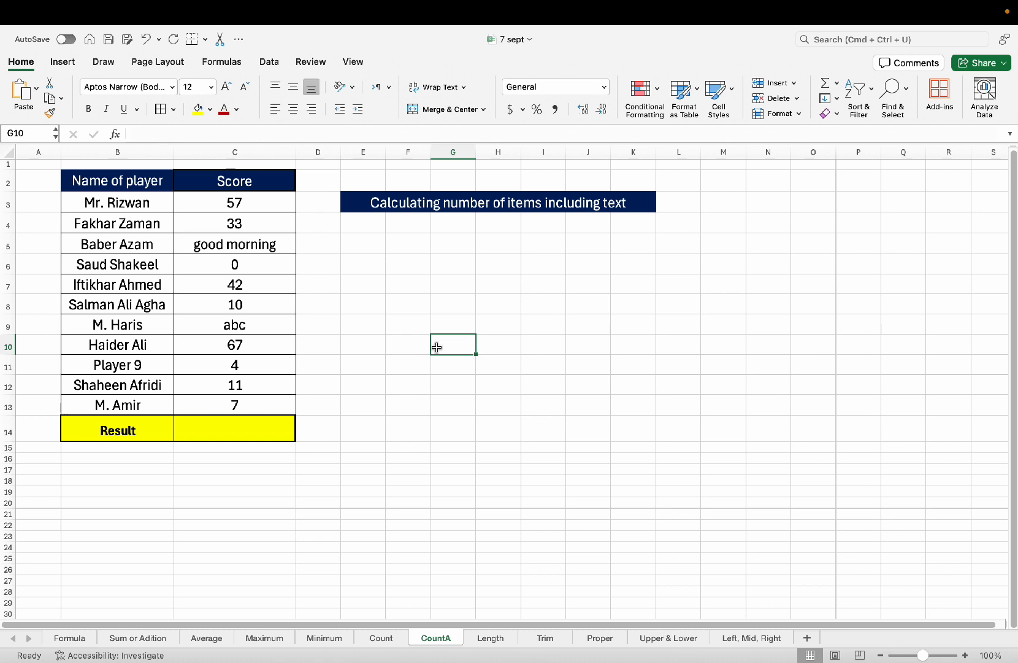
pyautogui.moveTo(261, 207); pyautogui.dragTo(233, 407)
pyautogui.click(239, 433)
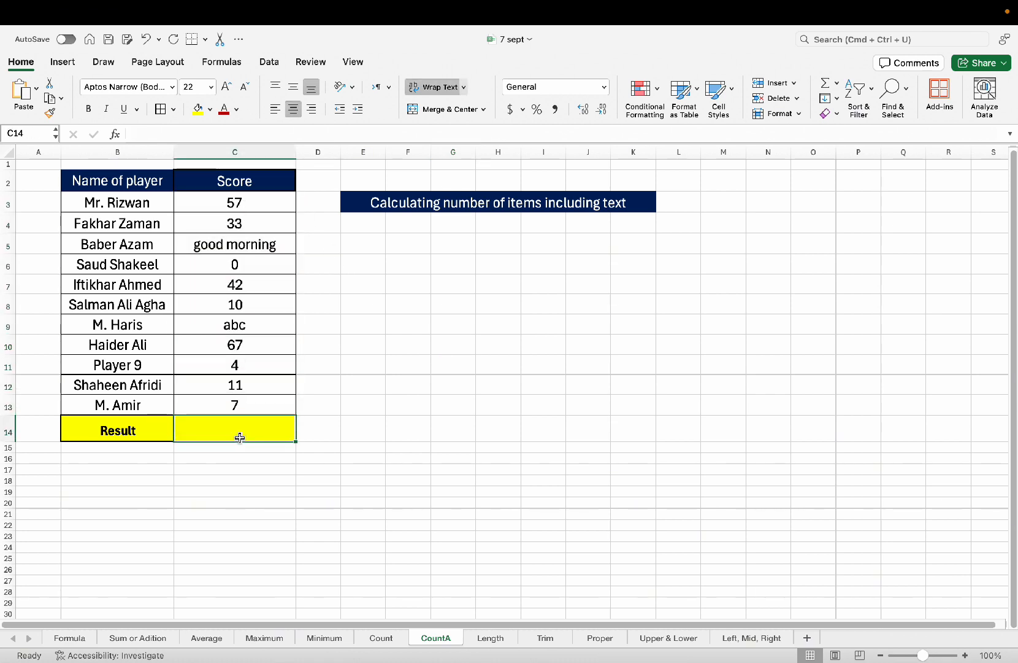
pyautogui.click(288, 533)
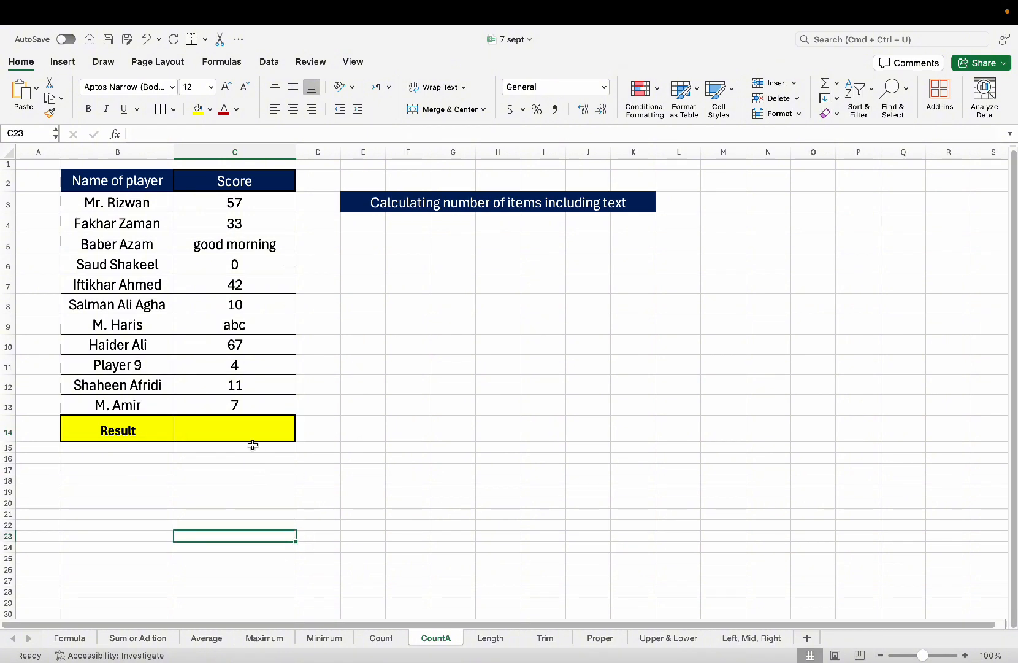
pyautogui.click(252, 469)
pyautogui.click(257, 432)
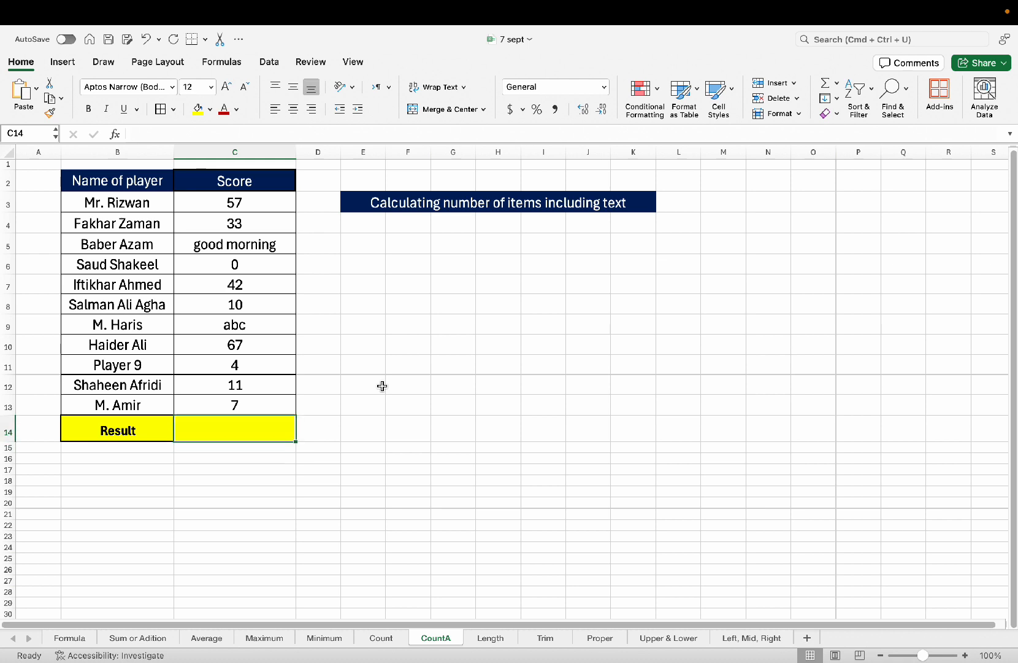
# Enter =COUNT(C3:C13) in C14, giving 9 numeric scores.
pyautogui.write('=')
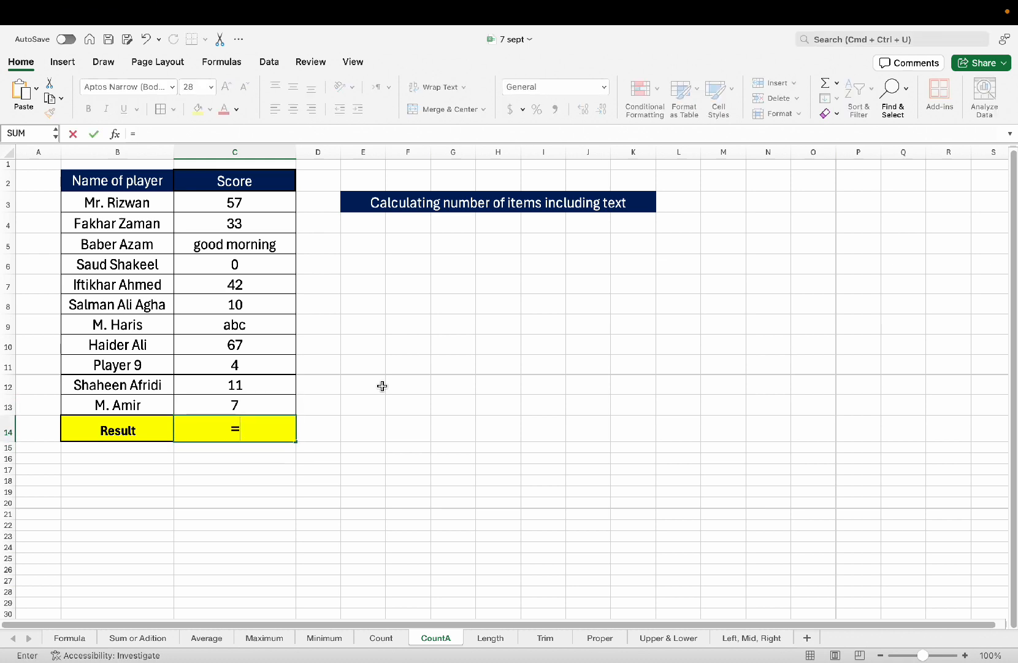
pyautogui.write('COUNT(')
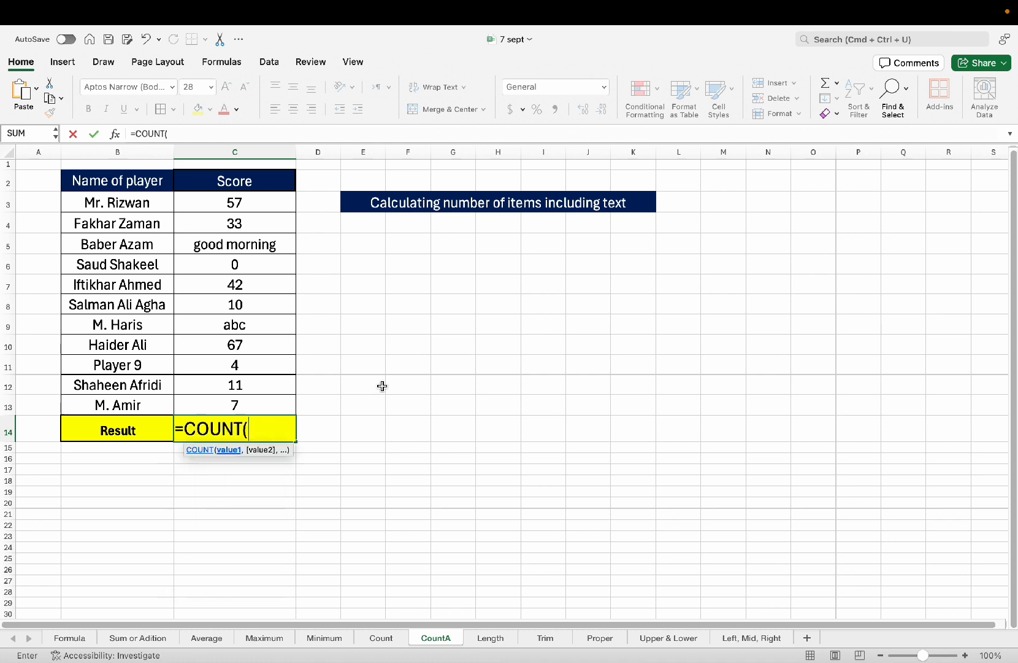
pyautogui.write('c3')
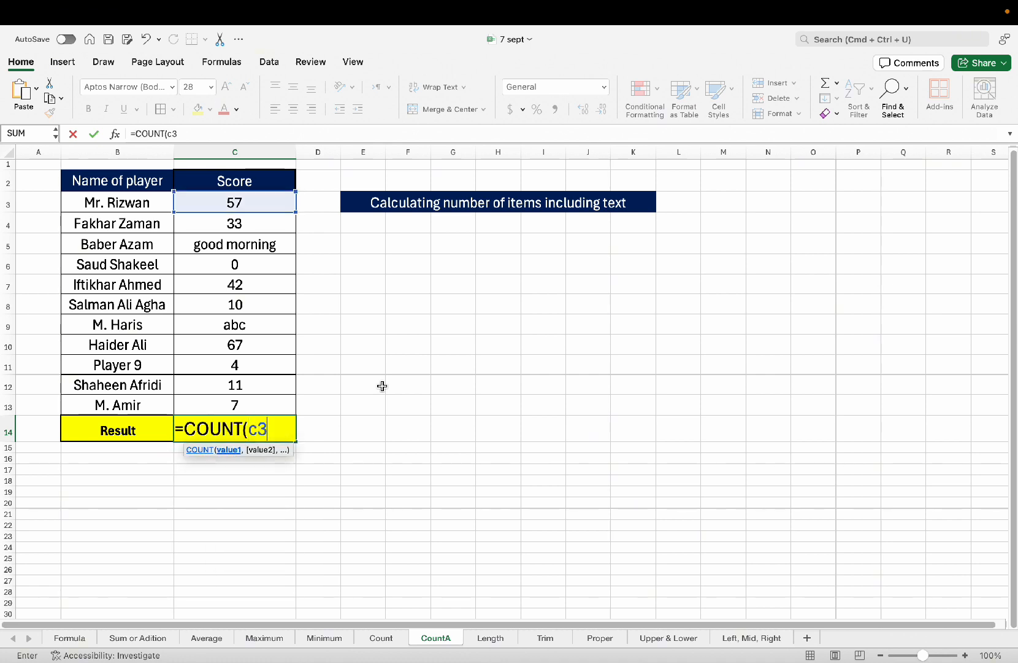
pyautogui.write(':c13)')
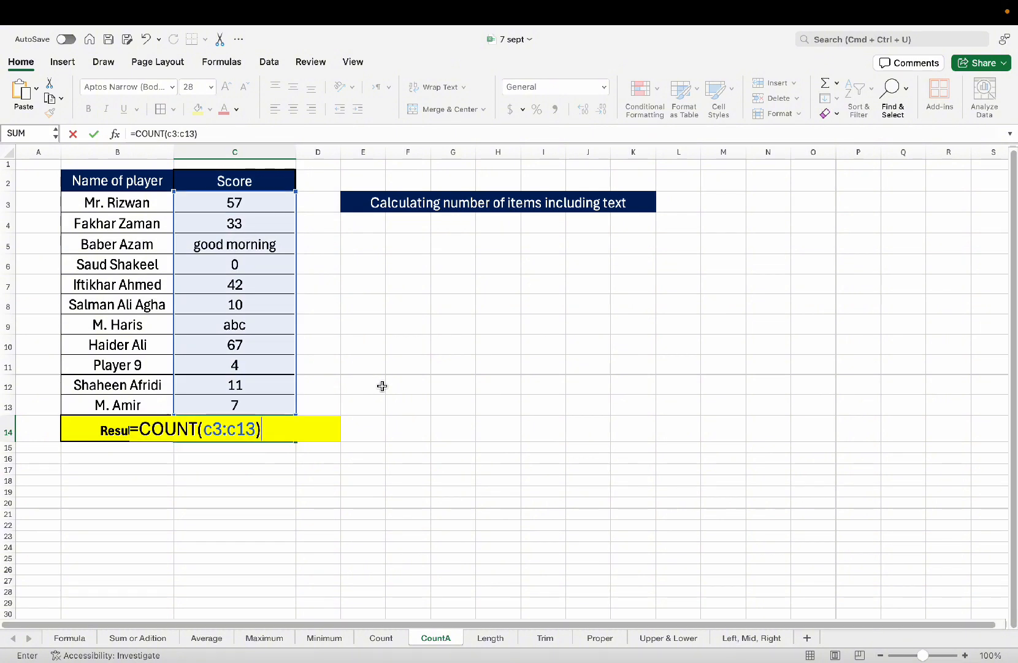
pyautogui.press('Return')
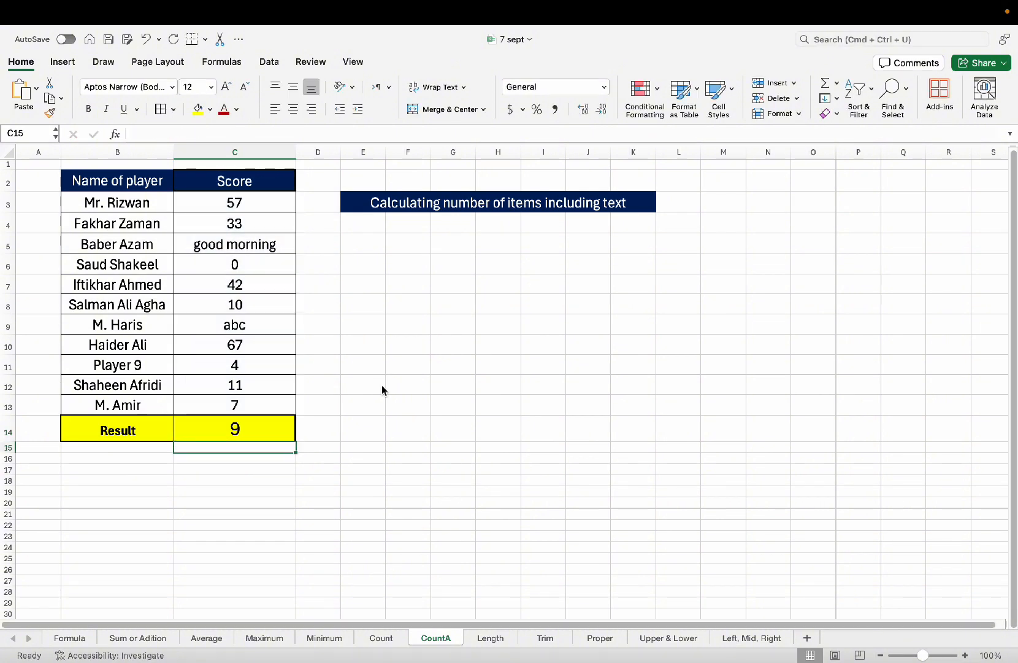
pyautogui.click(206, 418)
pyautogui.click(271, 456)
pyautogui.click(256, 424)
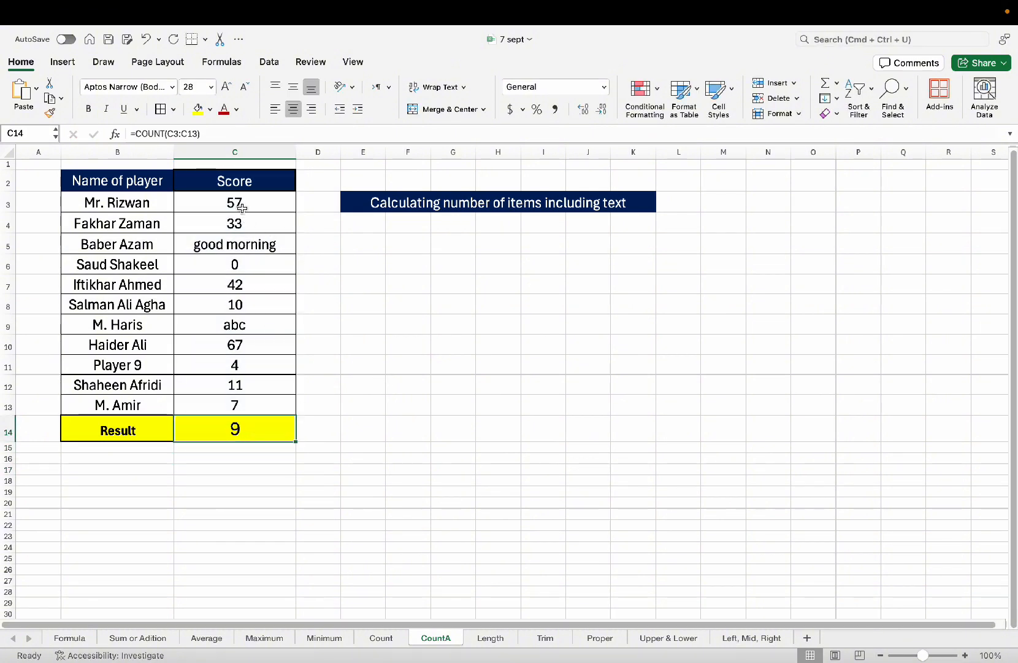
# Fill the text score cells C5 ('good morning') and C9 ('abc') yellow.
pyautogui.moveTo(242, 207); pyautogui.dragTo(255, 399)
pyautogui.click(236, 464)
pyautogui.click(273, 432)
pyautogui.click(241, 471)
pyautogui.click(241, 423)
pyautogui.click(252, 240)
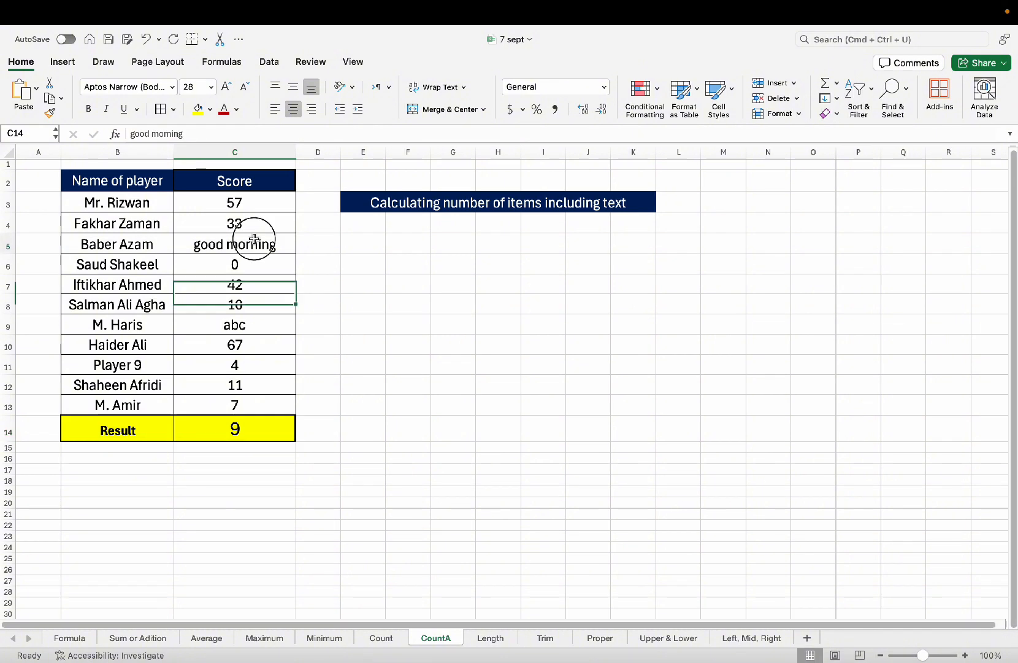
pyautogui.click(245, 324)
pyautogui.click(253, 248)
pyautogui.click(197, 109)
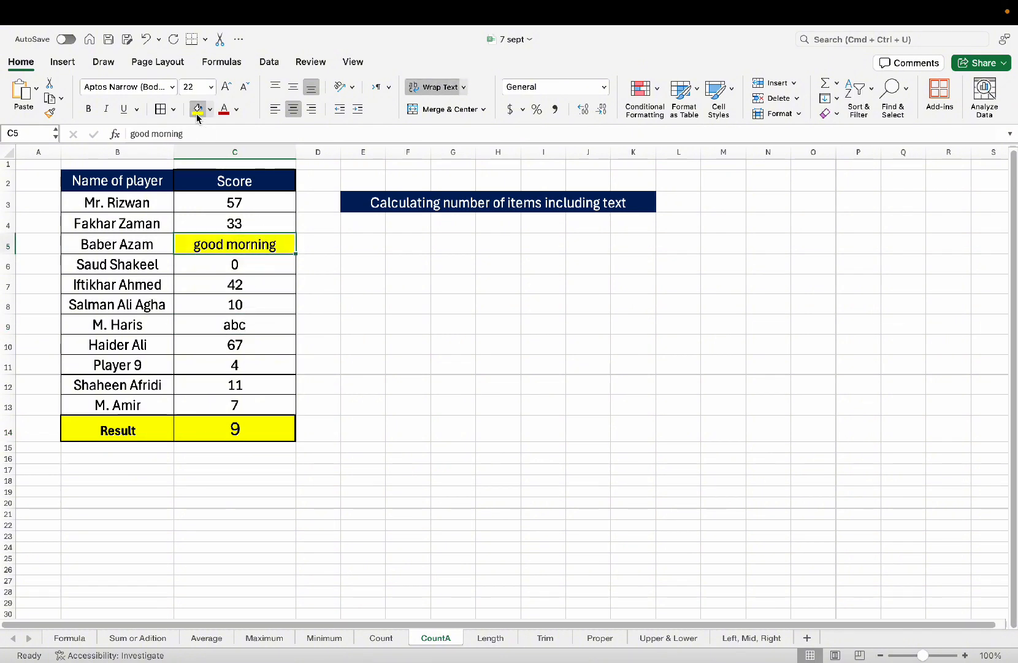
pyautogui.click(239, 323)
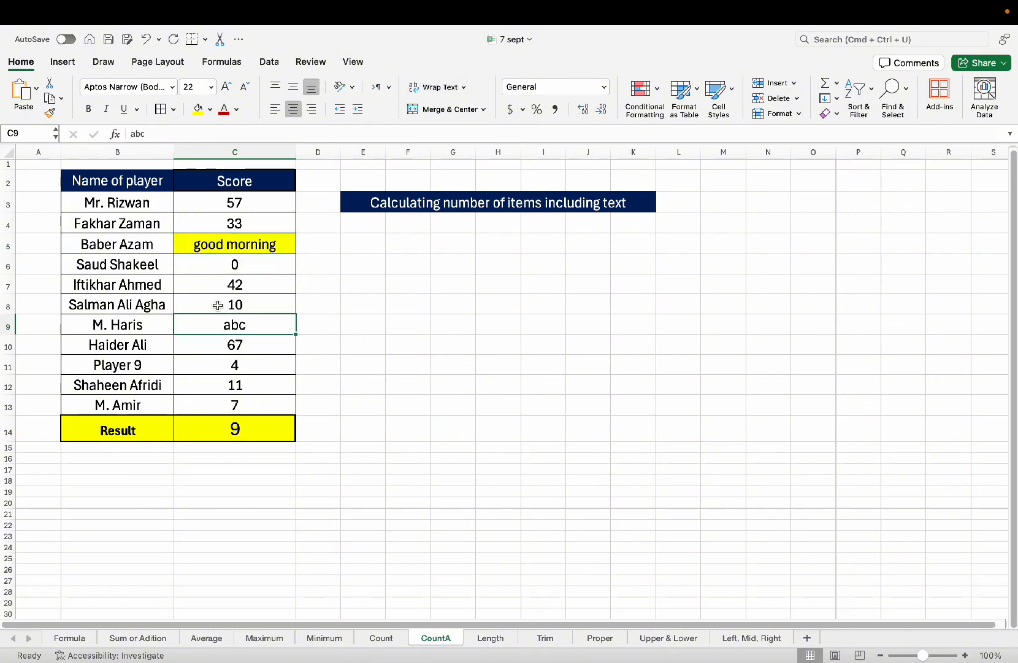
pyautogui.click(198, 108)
# Try a green fill on the scores in C6:C8, then undo it.
pyautogui.click(235, 283)
pyautogui.click(235, 384)
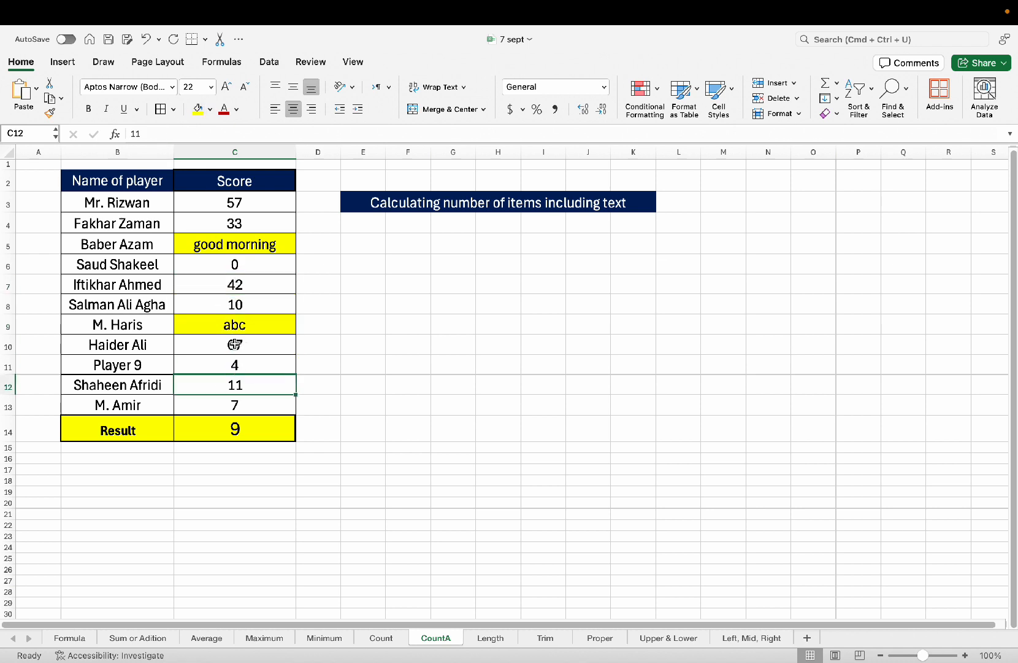
pyautogui.click(235, 244)
pyautogui.click(235, 325)
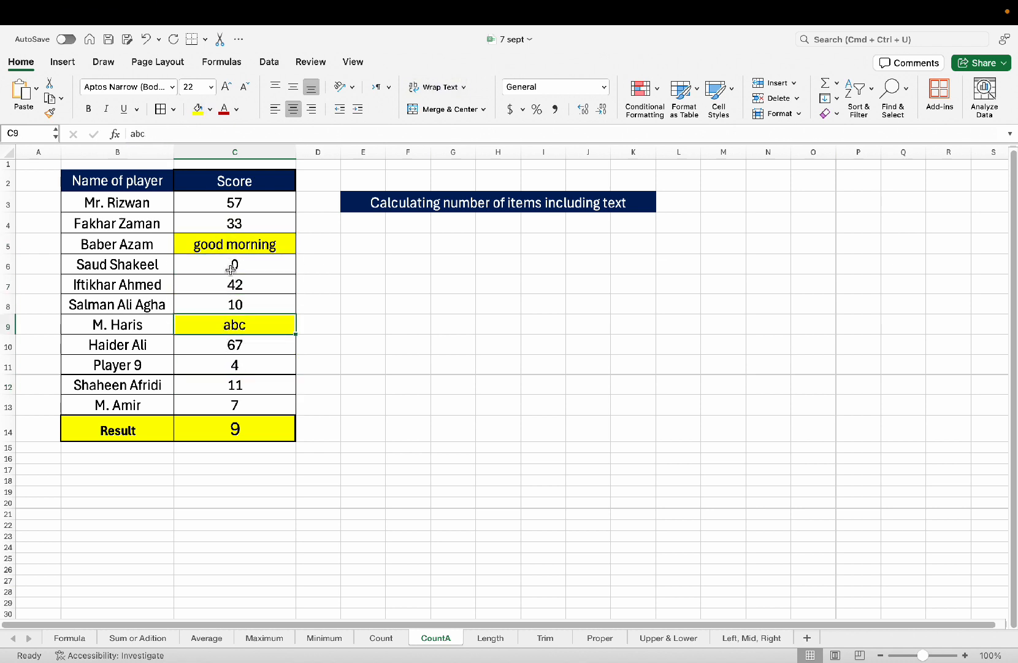
pyautogui.moveTo(231, 270); pyautogui.dragTo(235, 305)
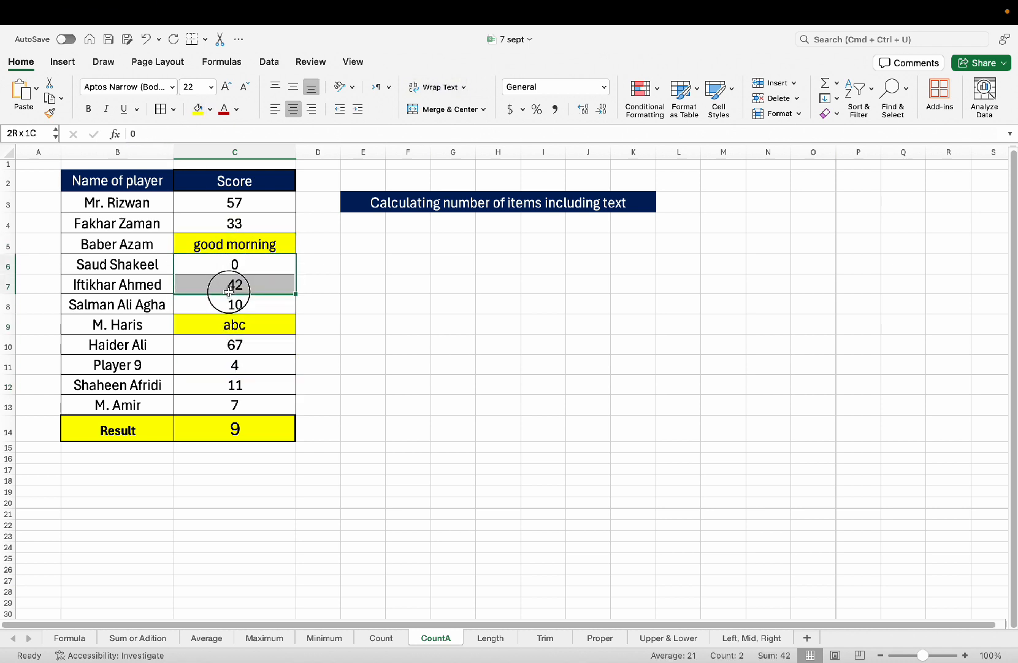
pyautogui.click(210, 109)
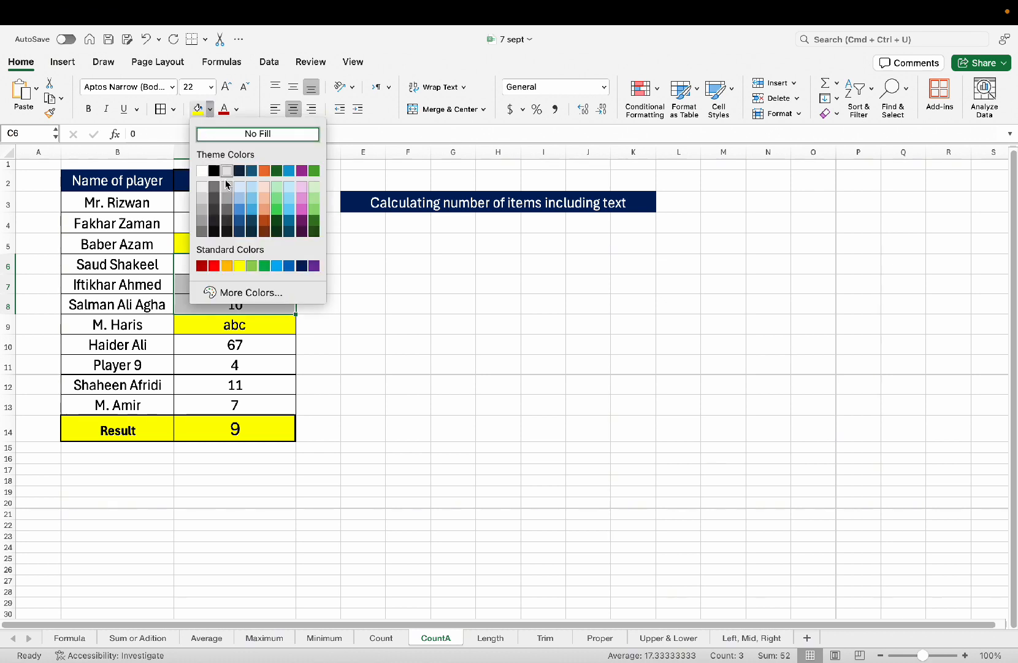
pyautogui.click(264, 266)
pyautogui.click(235, 345)
pyautogui.click(247, 264)
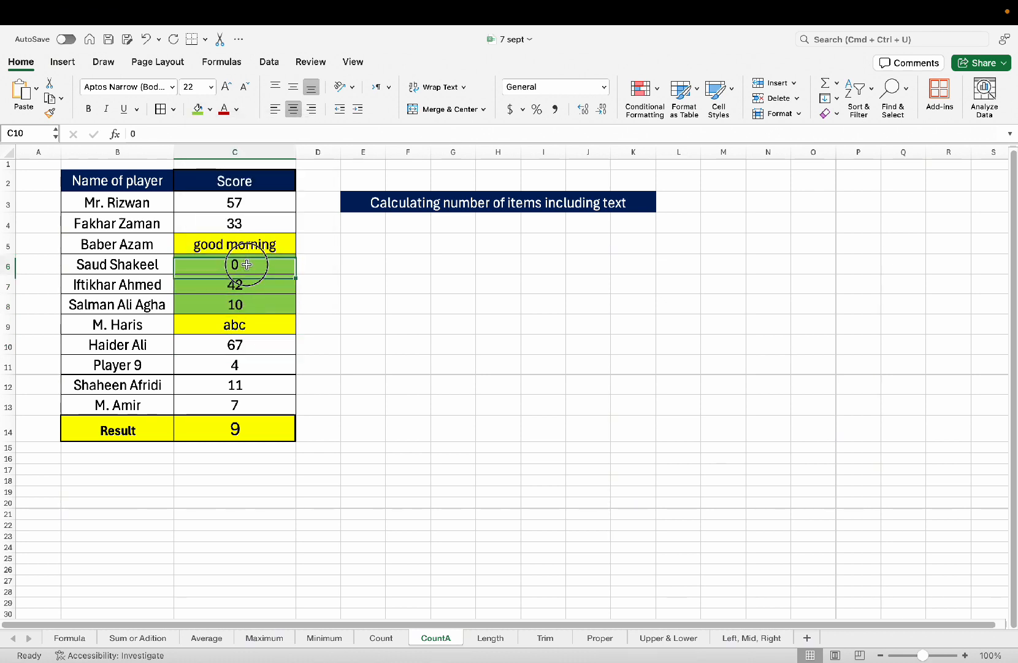
pyautogui.moveTo(246, 265); pyautogui.dragTo(244, 300)
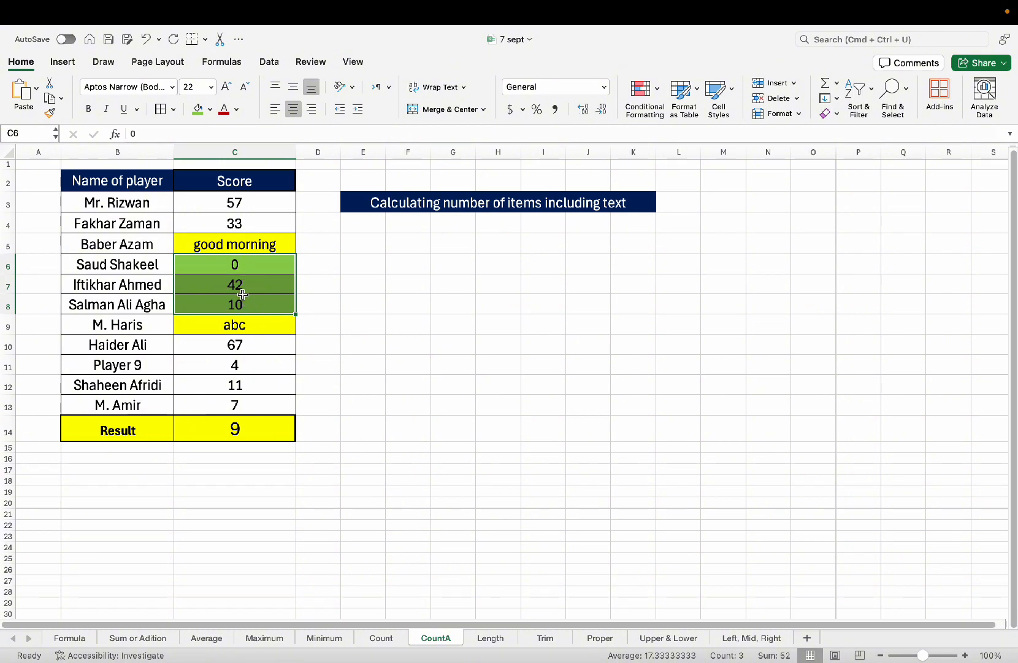
pyautogui.press('super+z')
pyautogui.click(251, 364)
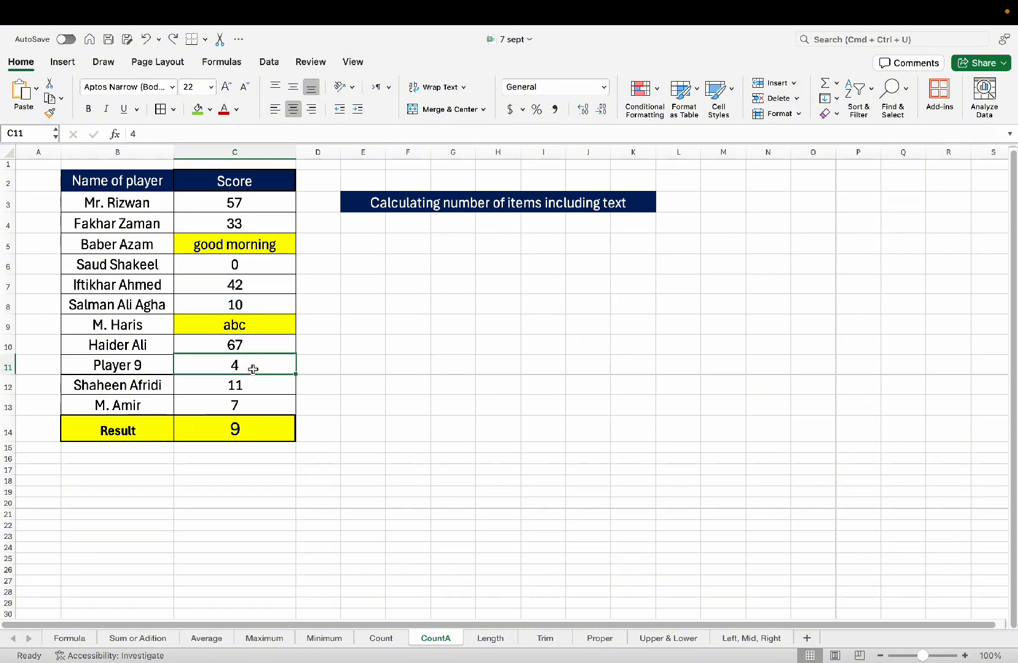
# Enter =COUNTA(C3:C13) in C14 so the Result counts all 11 score entries.
pyautogui.click(247, 424)
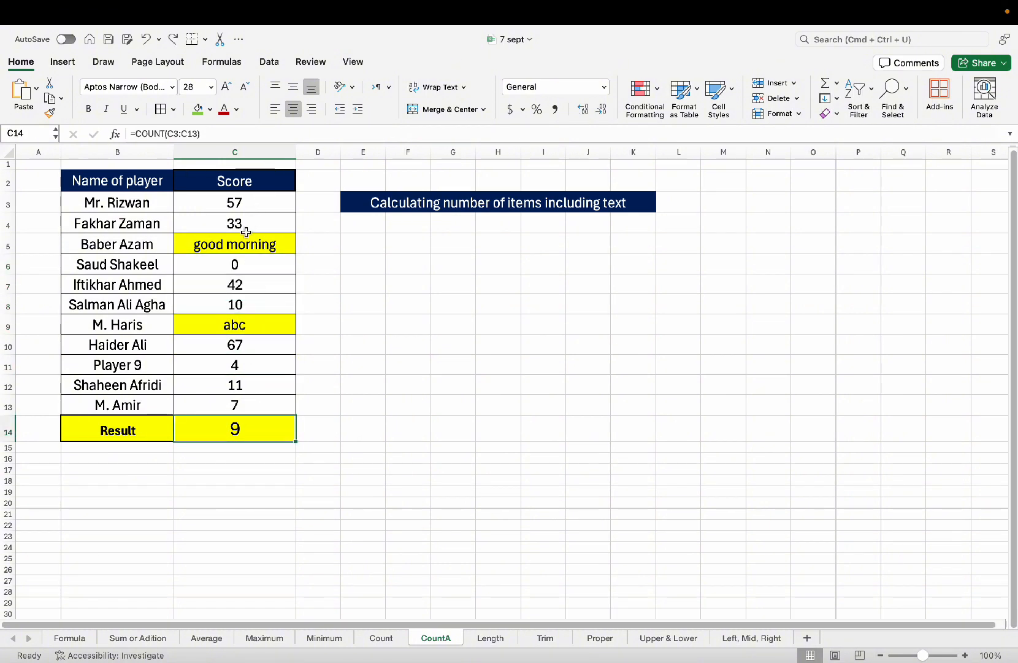
pyautogui.click(244, 245)
pyautogui.click(243, 284)
pyautogui.click(243, 324)
pyautogui.click(244, 345)
pyautogui.click(237, 429)
pyautogui.write('=c')
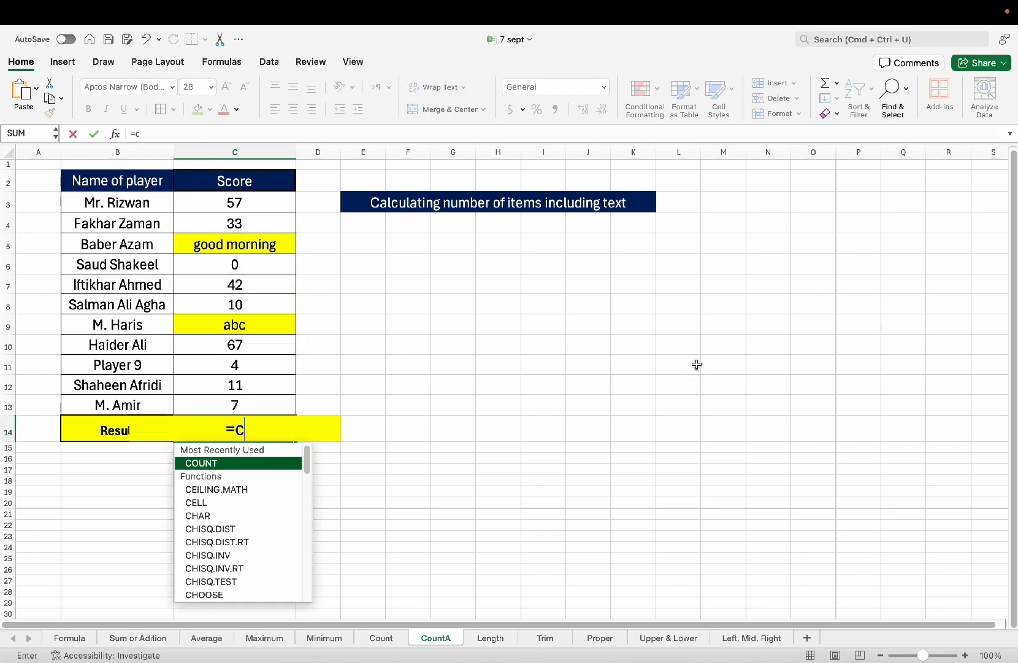
pyautogui.write('ounta')
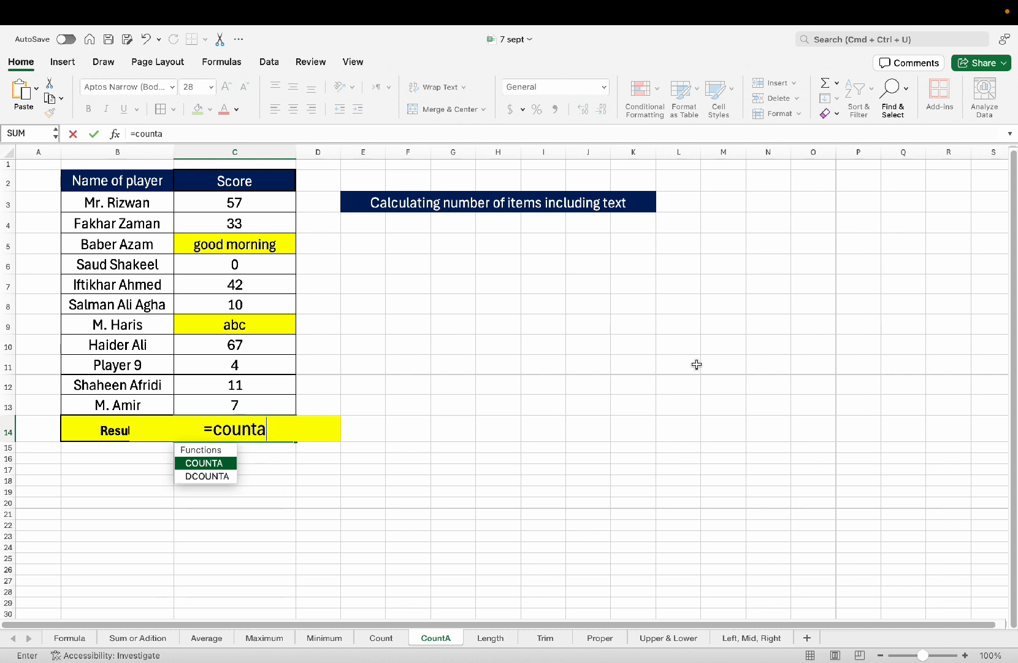
pyautogui.press('Tab')
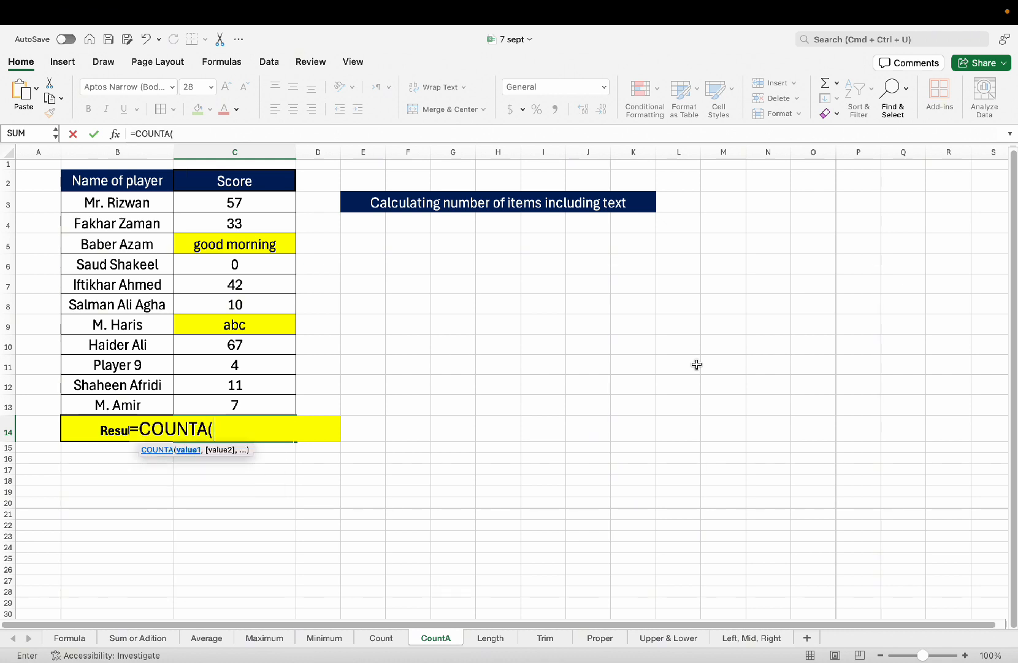
pyautogui.write('c3')
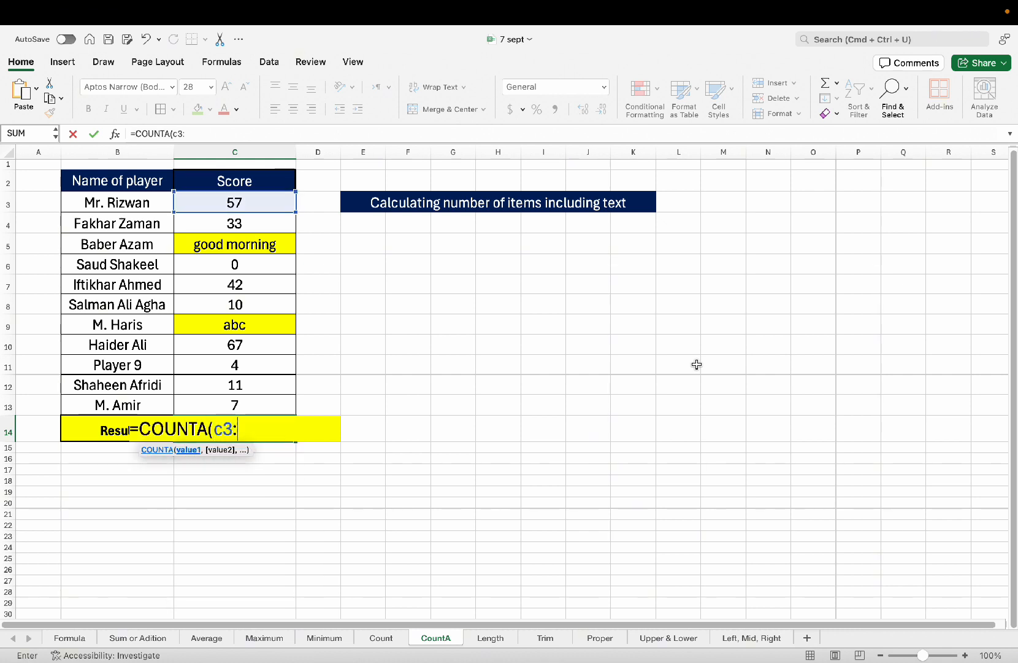
pyautogui.write(':c13')
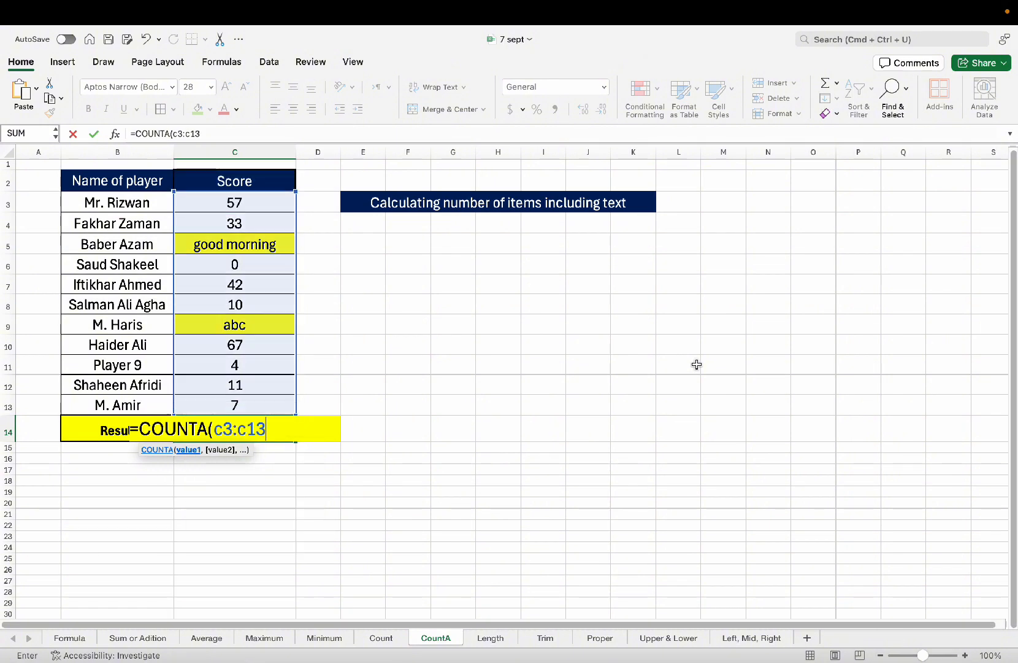
pyautogui.write(')')
pyautogui.press('Return')
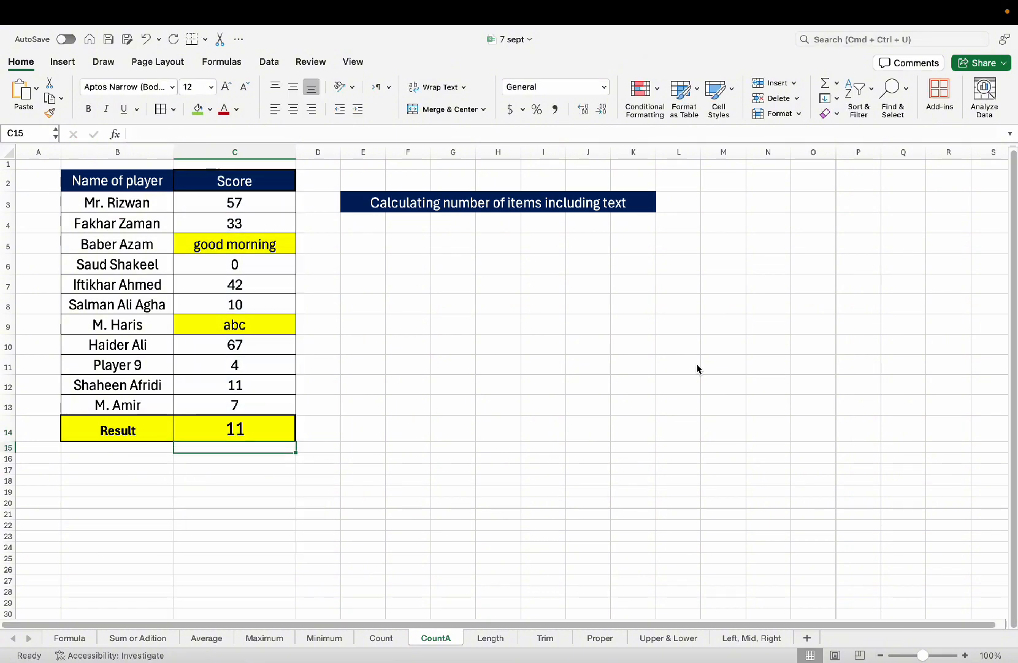
pyautogui.click(323, 444)
pyautogui.click(265, 428)
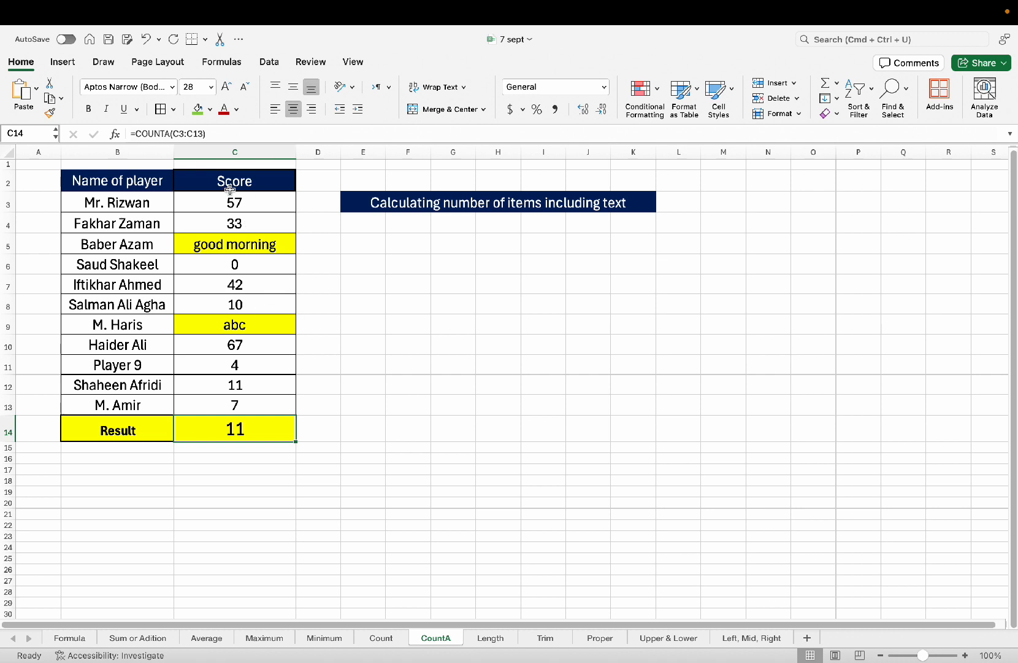
# Deselect the table and switch to the Length sheet.
pyautogui.click(266, 469)
pyautogui.click(241, 479)
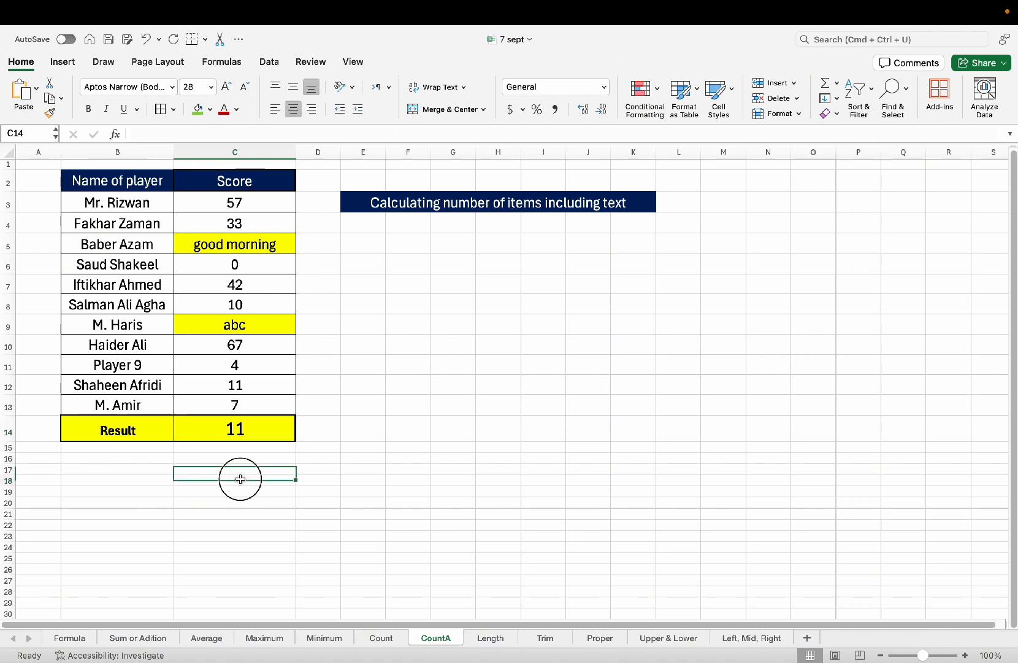
pyautogui.click(241, 400)
pyautogui.click(255, 490)
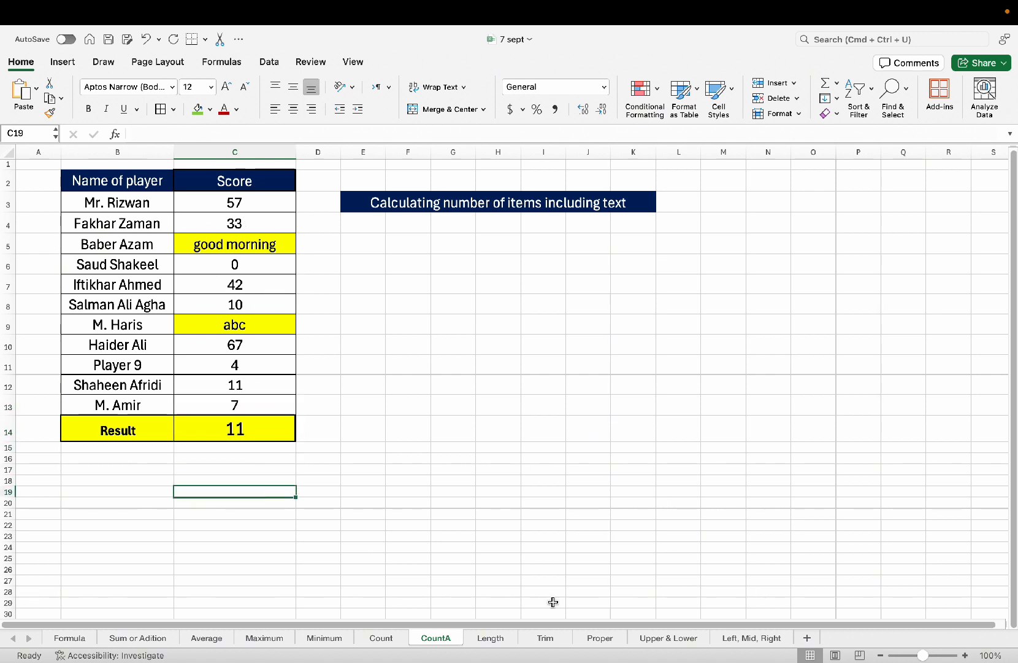
pyautogui.click(491, 638)
pyautogui.click(268, 254)
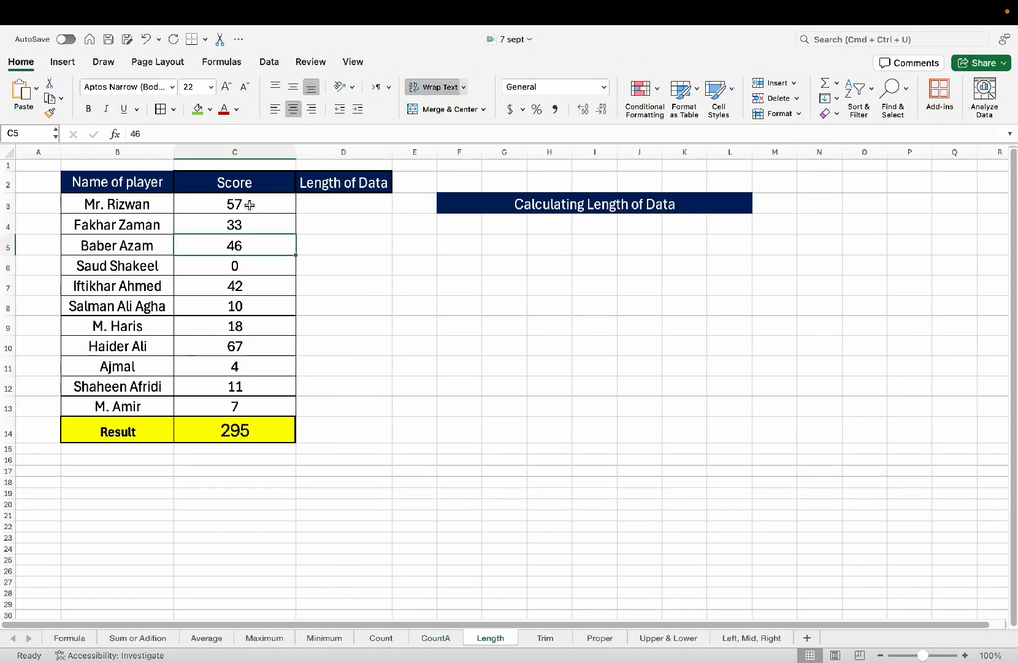
pyautogui.click(262, 200)
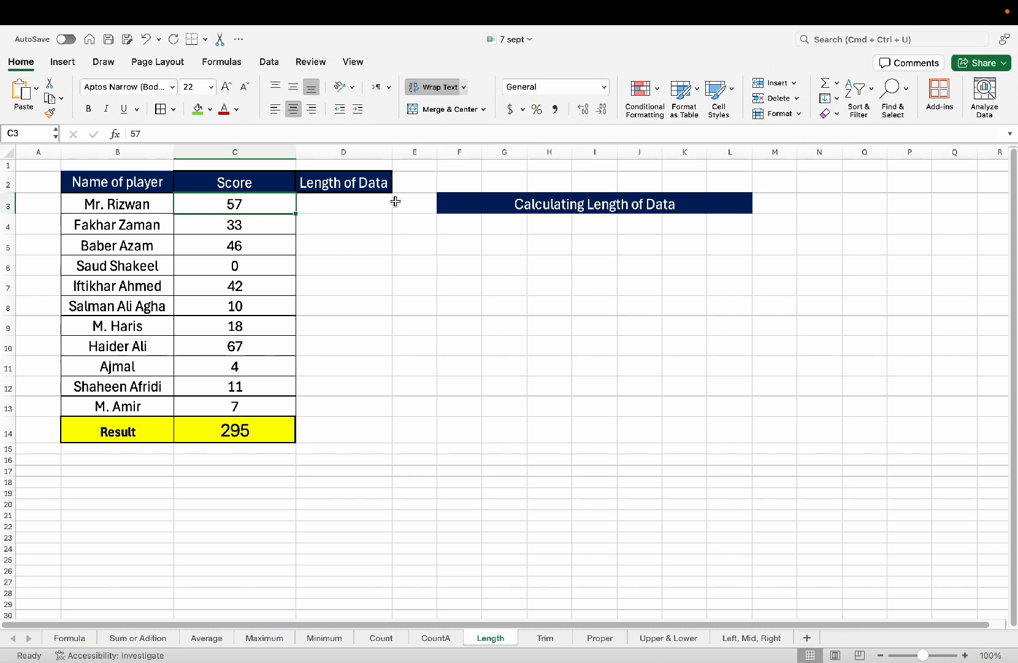
pyautogui.press('Return')
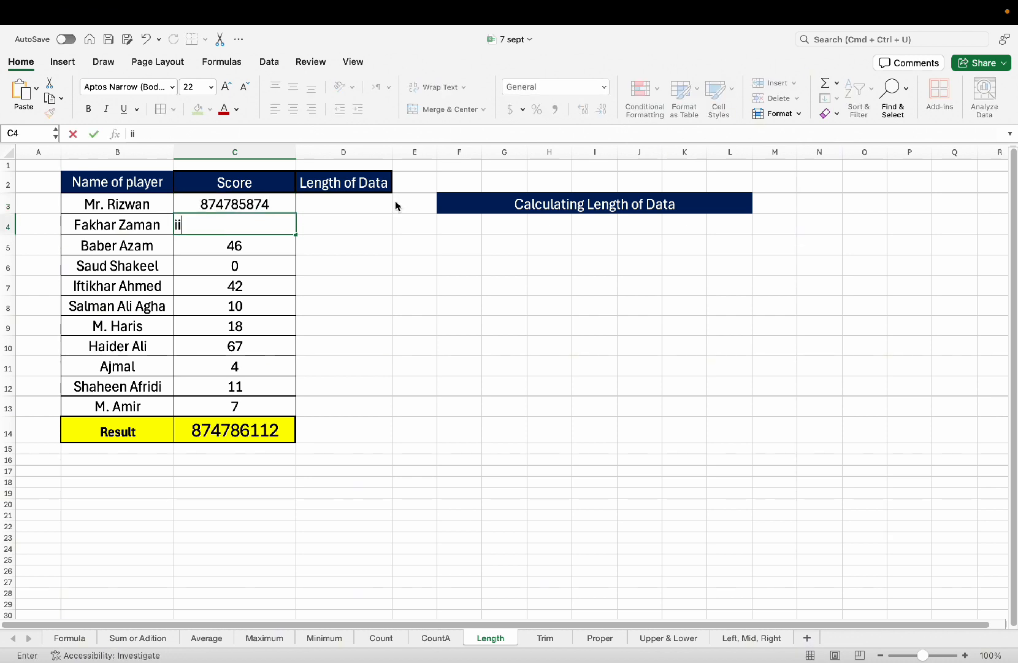
pyautogui.press('BackSpace')
pyautogui.press('BackSpace')
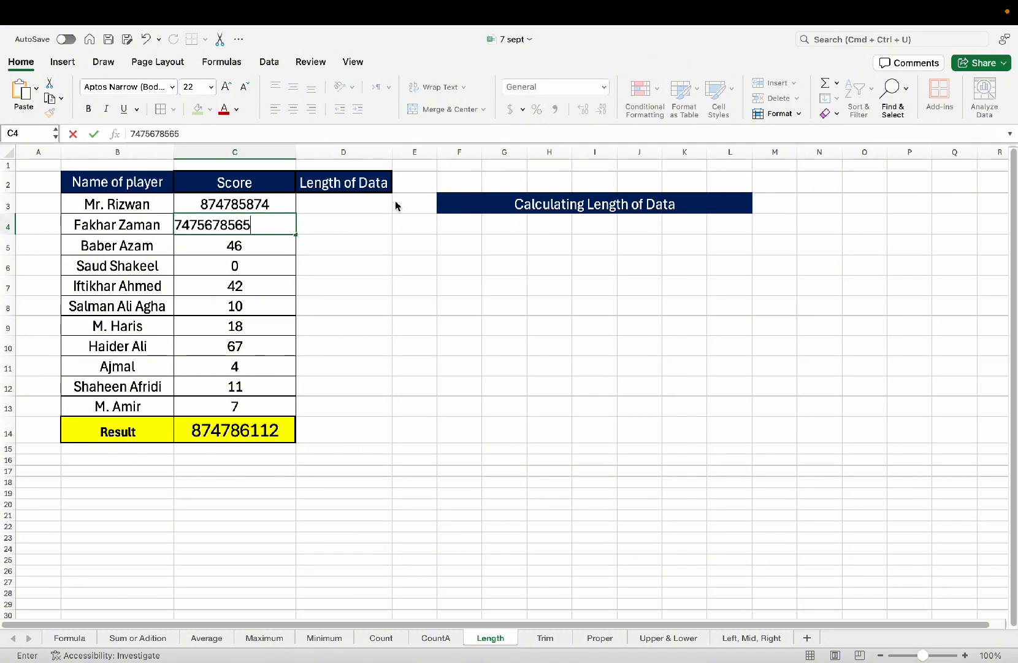
pyautogui.press('Return')
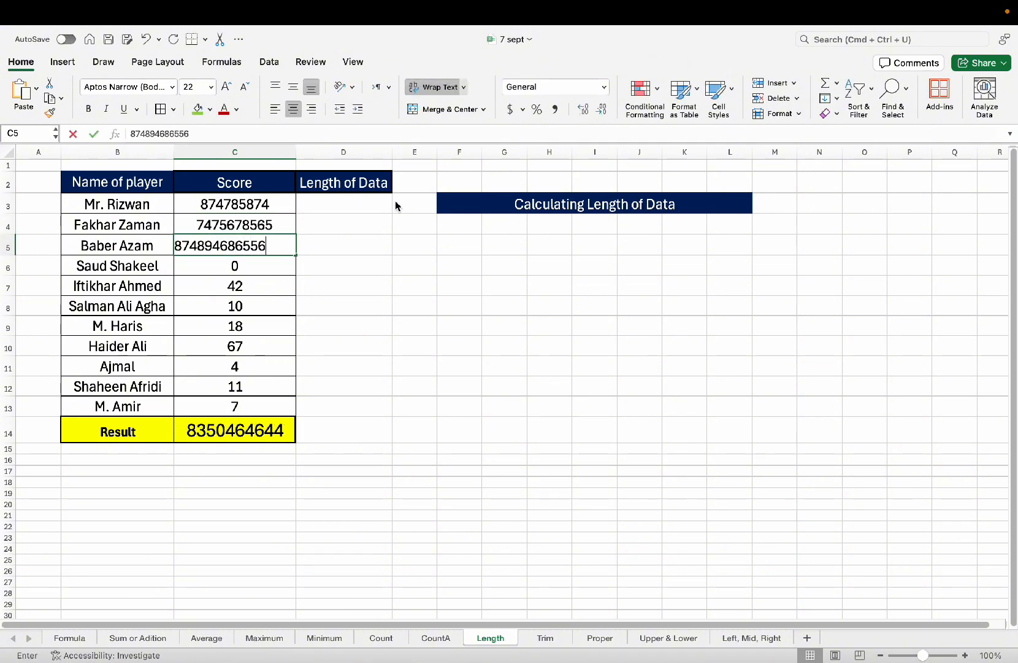
pyautogui.press('Return')
# Copy C4's number down into C5 with Ctrl+D and extend it with 111.
pyautogui.moveTo(237, 228); pyautogui.dragTo(239, 245)
pyautogui.hotkey('ctrl', 'd')
pyautogui.click(325, 224)
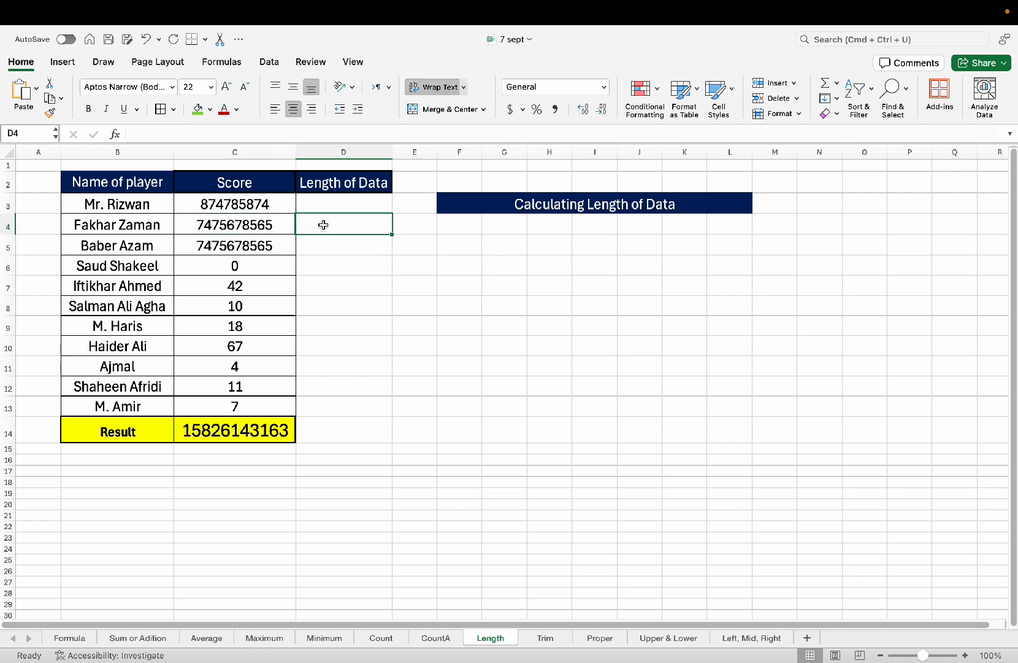
pyautogui.click(271, 227)
pyautogui.click(271, 248)
pyautogui.doubleClick(282, 246)
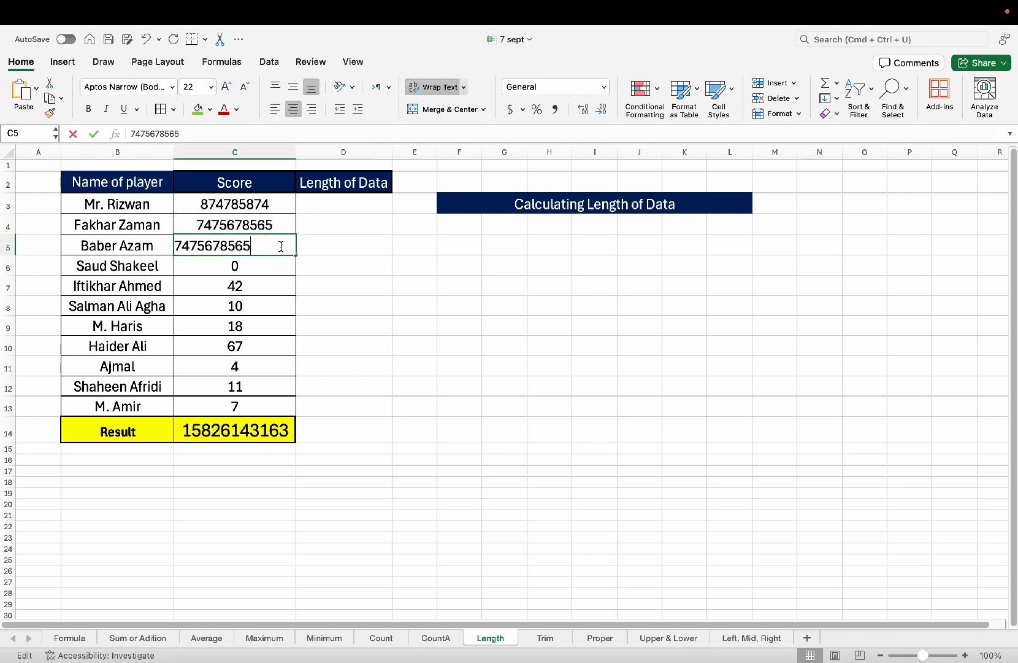
pyautogui.write('111')
pyautogui.press('Escape')
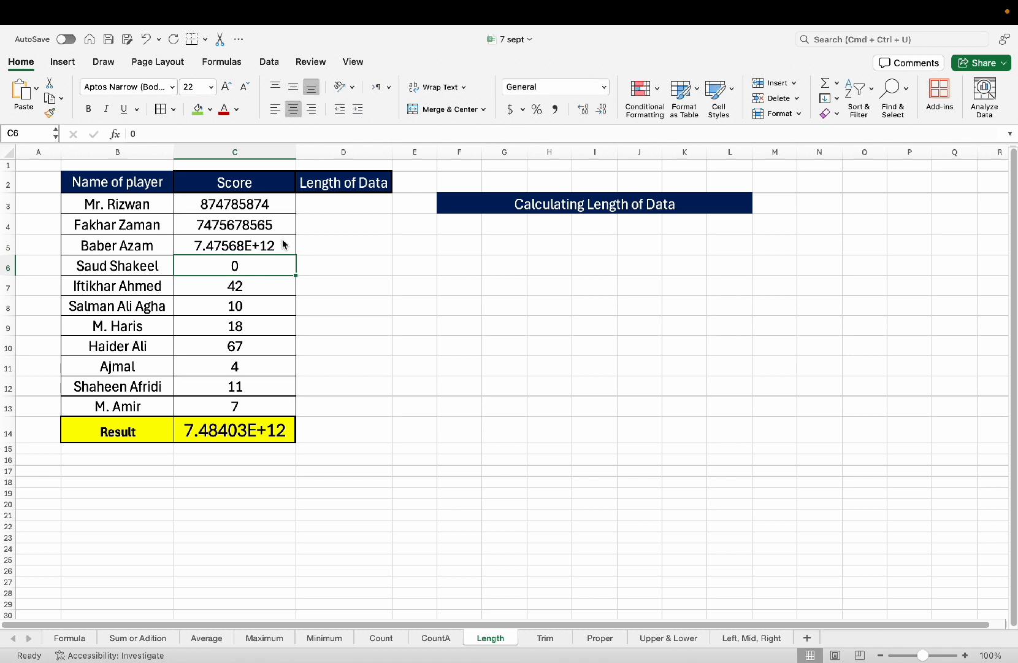
# Widen the Score column C slightly.
pyautogui.moveTo(296, 152); pyautogui.dragTo(309, 152)
pyautogui.click(329, 220)
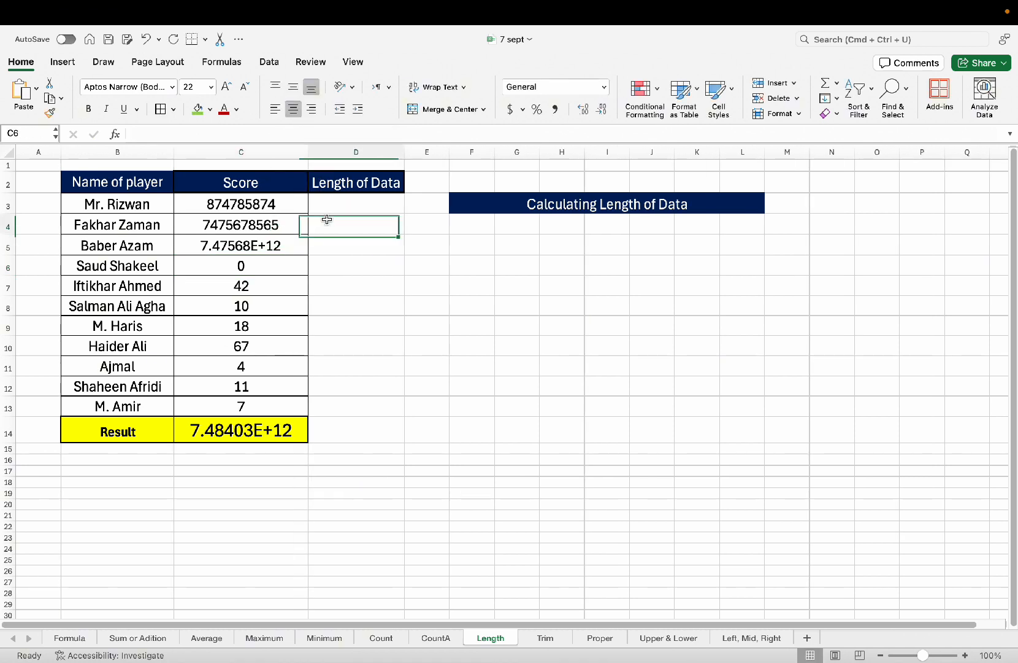
pyautogui.click(332, 238)
pyautogui.click(351, 206)
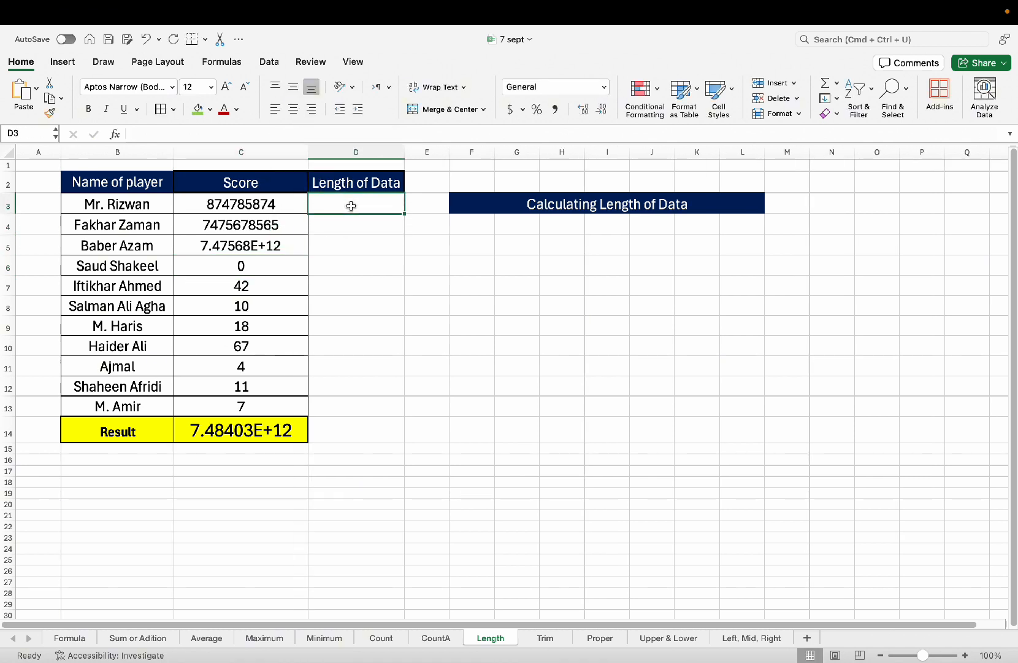
pyautogui.click(282, 209)
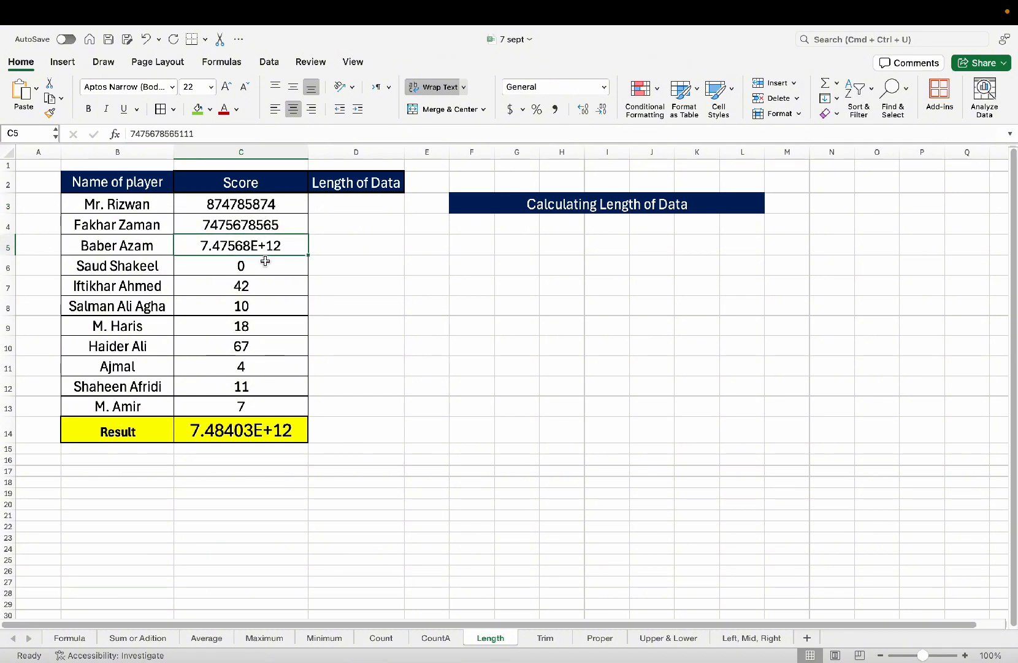
pyautogui.click(356, 200)
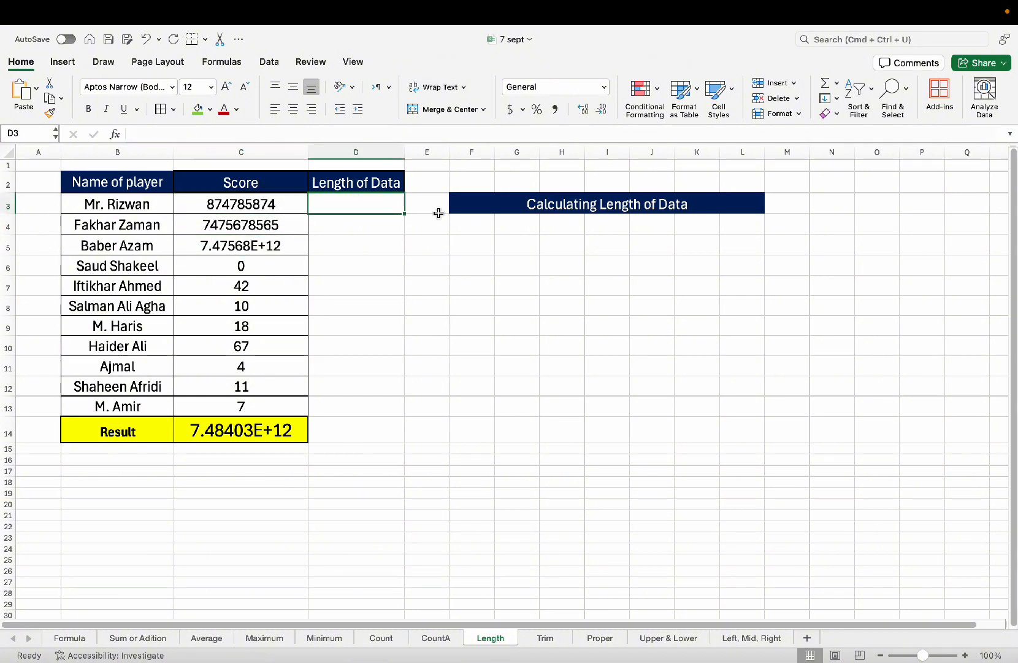
# Enter =LEN(C3) in D3 to count the first score's length.
pyautogui.write('=l')
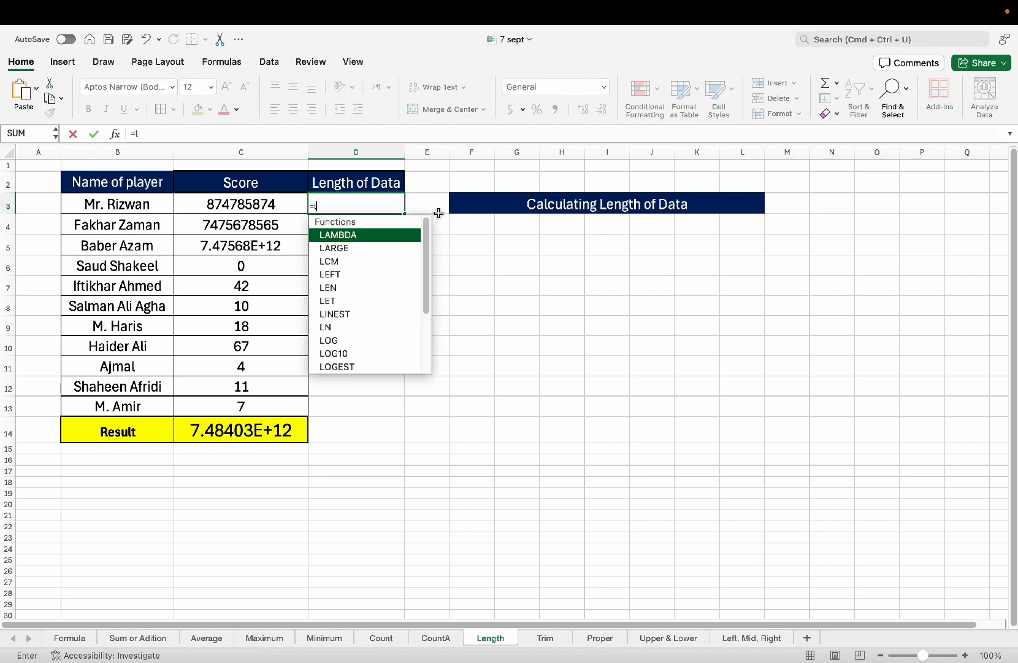
pyautogui.write('en')
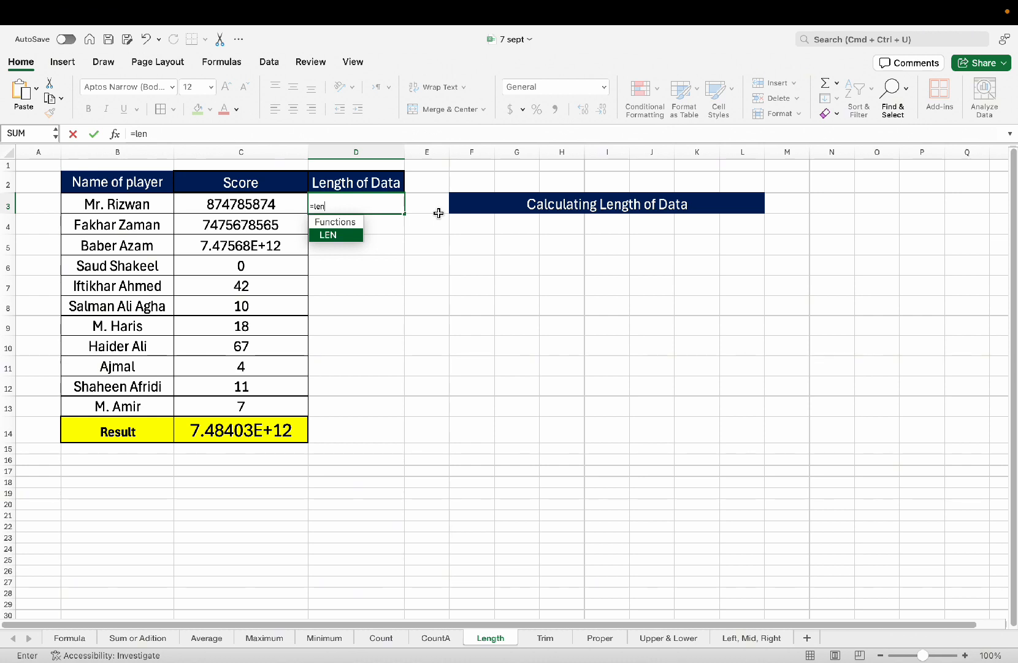
pyautogui.press('Tab')
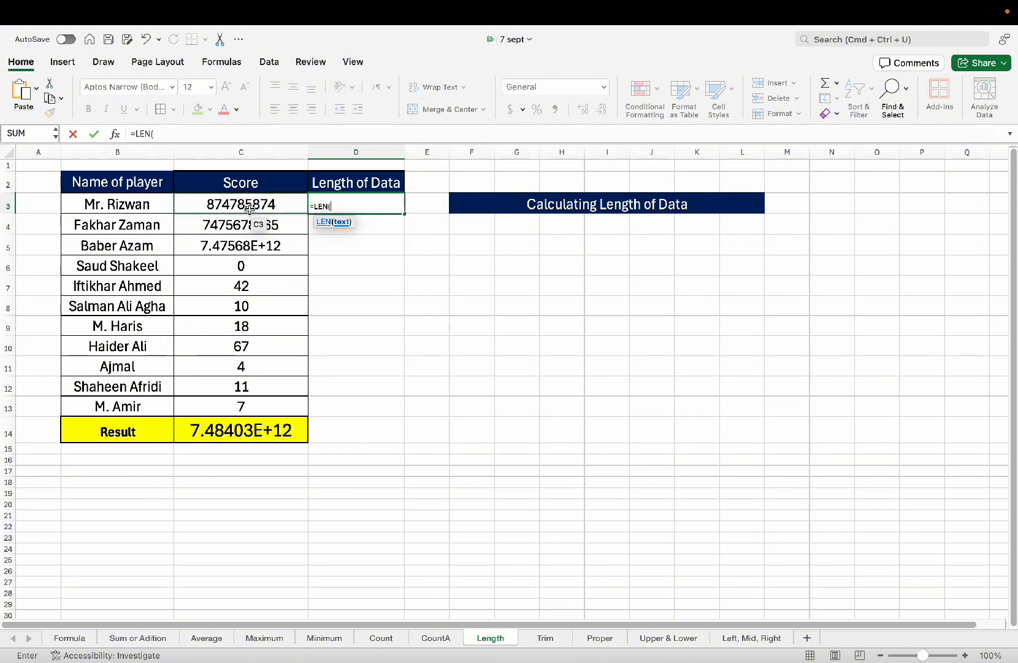
pyautogui.click(249, 209)
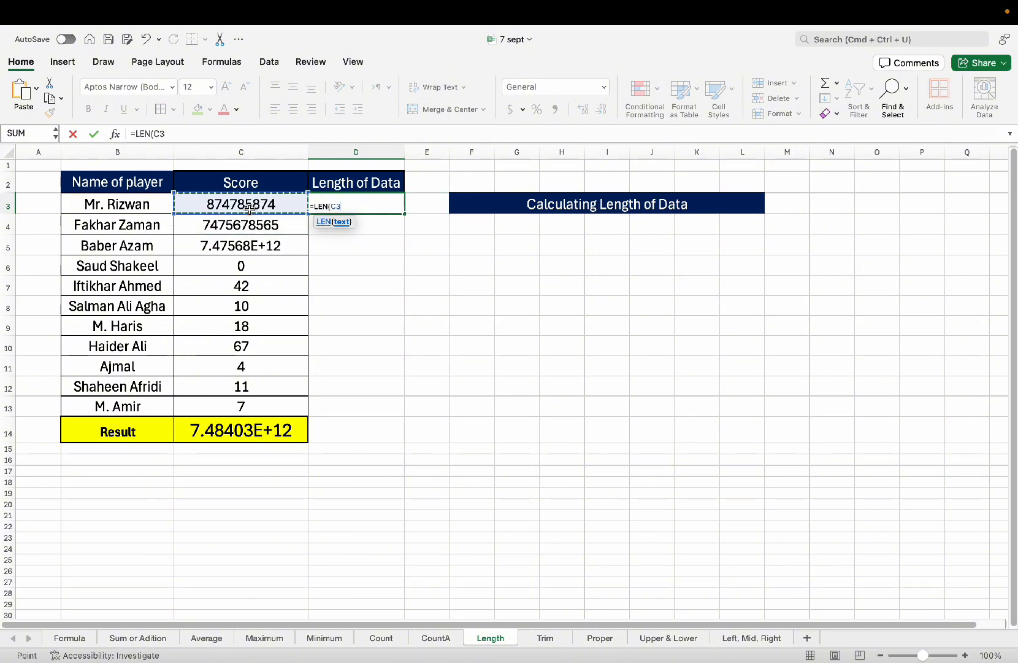
pyautogui.write(')')
pyautogui.press('Return')
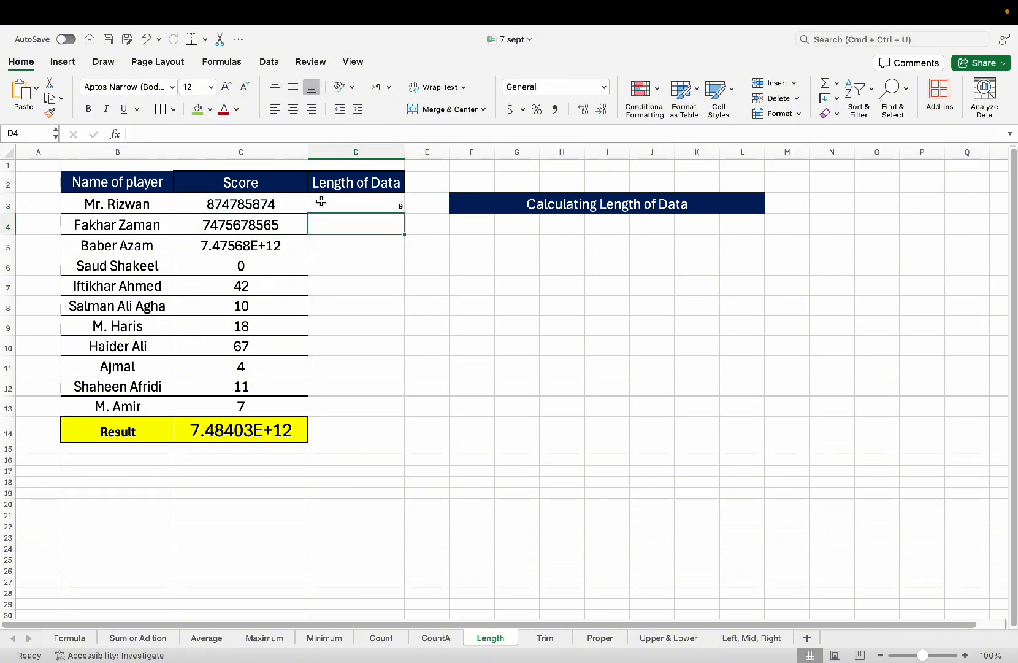
# Enlarge the font of the Length of Data results D3:D14 to size 22.
pyautogui.moveTo(321, 202); pyautogui.dragTo(352, 430)
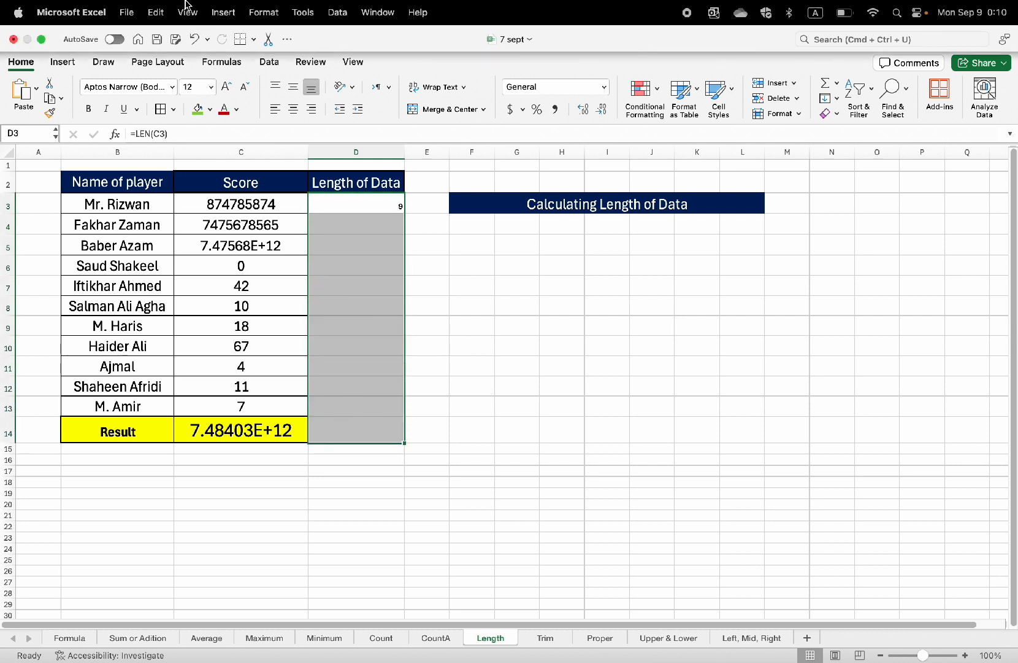
pyautogui.click(226, 87)
pyautogui.click(227, 88)
pyautogui.click(226, 87)
pyautogui.click(226, 87)
pyautogui.click(226, 87)
pyautogui.click(397, 229)
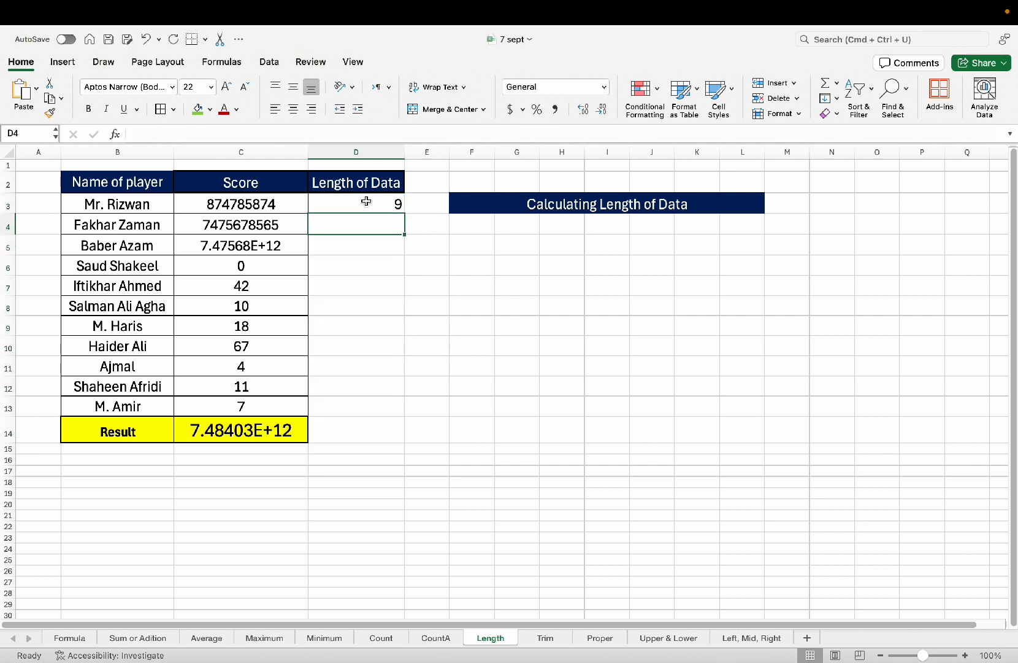
pyautogui.click(366, 201)
pyautogui.click(197, 201)
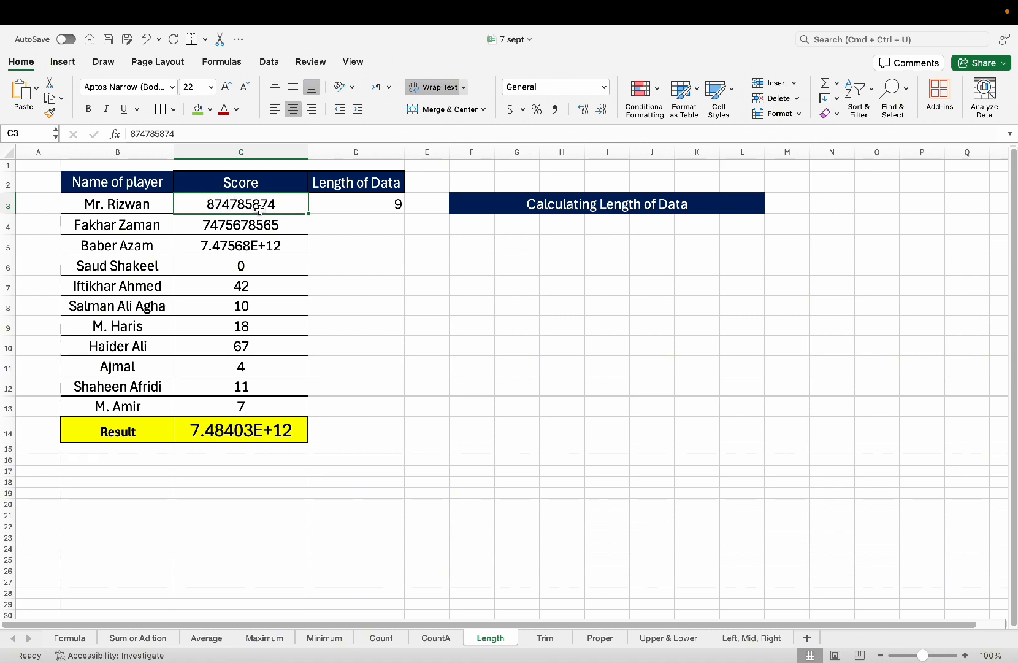
pyautogui.click(391, 230)
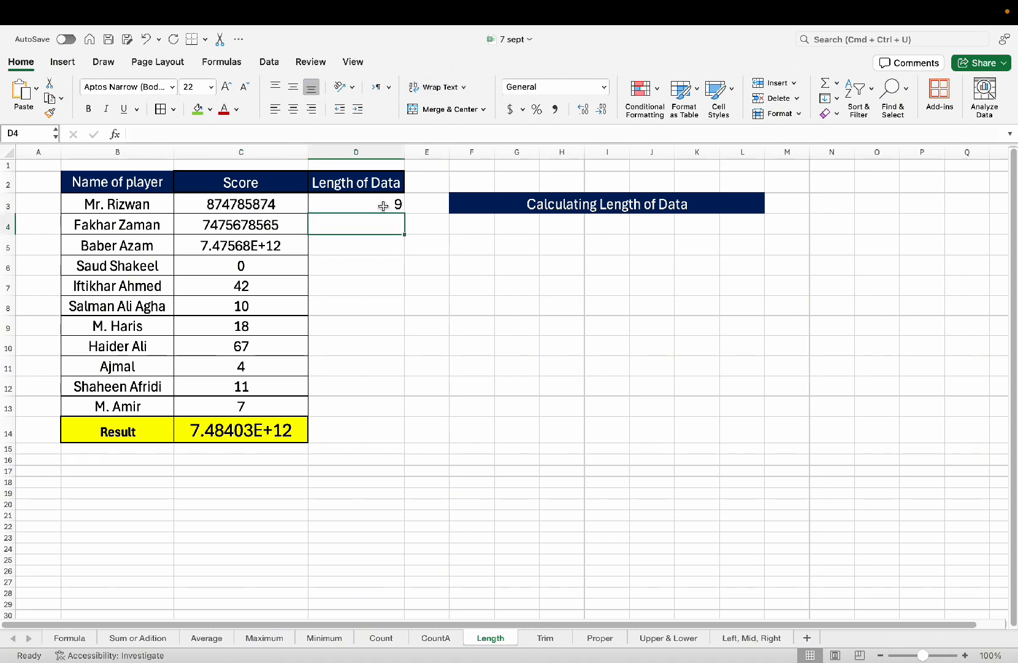
# Fill the LEN formula from D3 down through D13.
pyautogui.click(383, 205)
pyautogui.moveTo(404, 214); pyautogui.dragTo(410, 247)
pyautogui.click(228, 225)
pyautogui.click(260, 248)
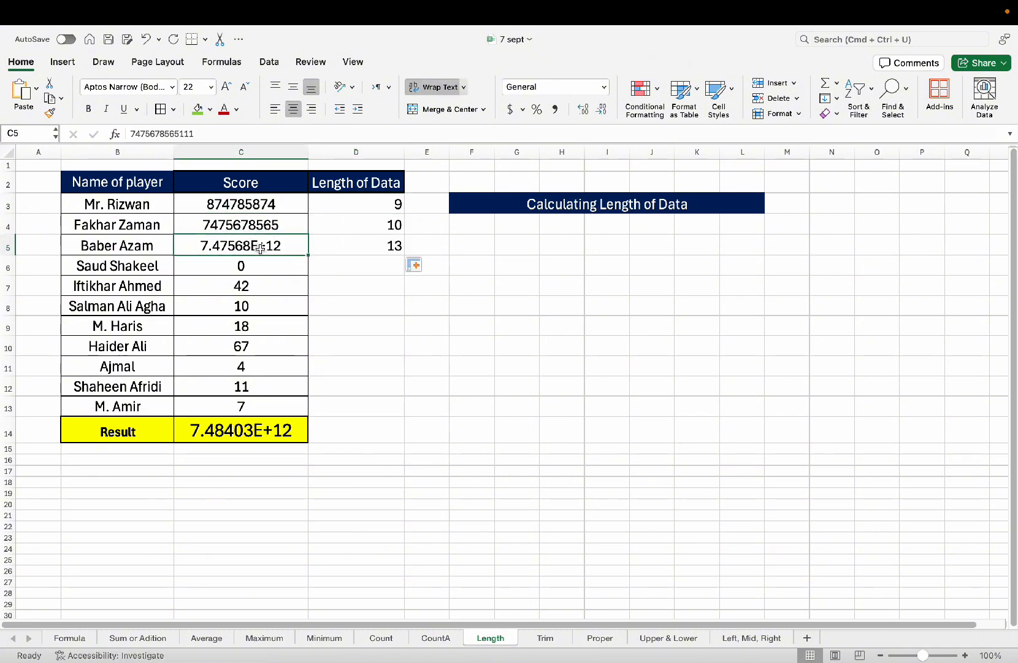
pyautogui.click(395, 247)
pyautogui.moveTo(404, 255); pyautogui.dragTo(397, 410)
# Change the score in C11 to 44444 and C9 to 66666.
pyautogui.click(365, 383)
pyautogui.click(248, 363)
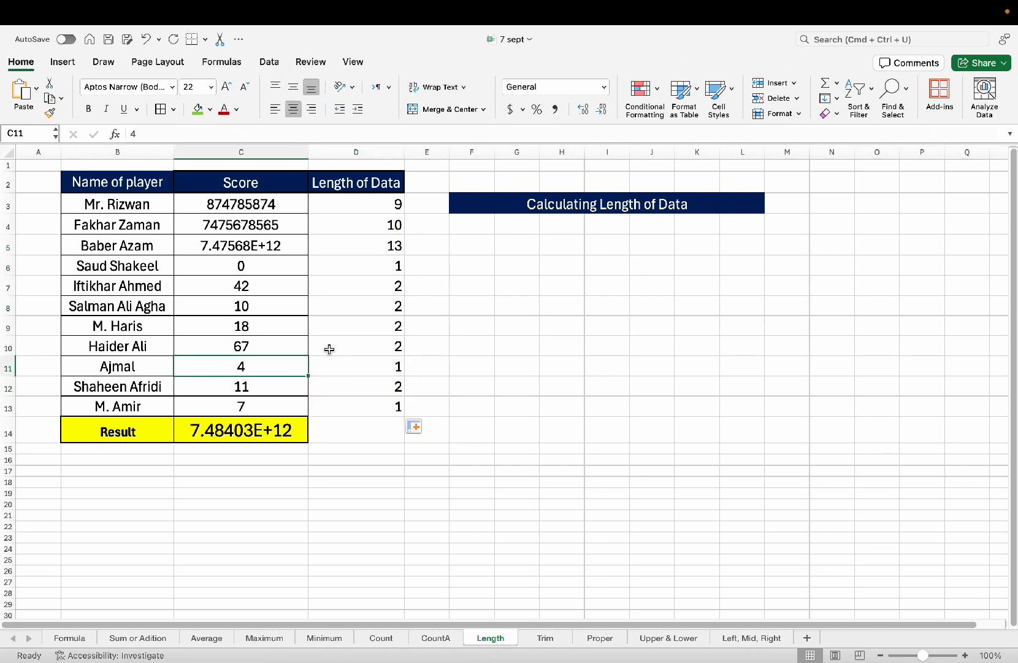
pyautogui.write('44444')
pyautogui.press('Return')
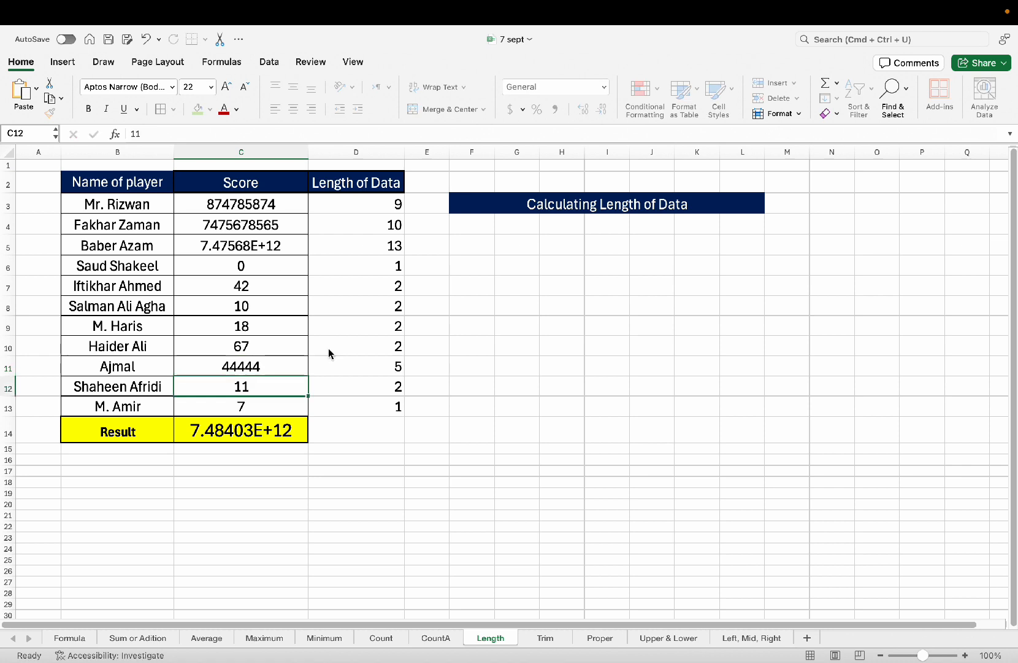
pyautogui.press('Up')
pyautogui.press('Up')
pyautogui.press('Up')
pyautogui.write('66666')
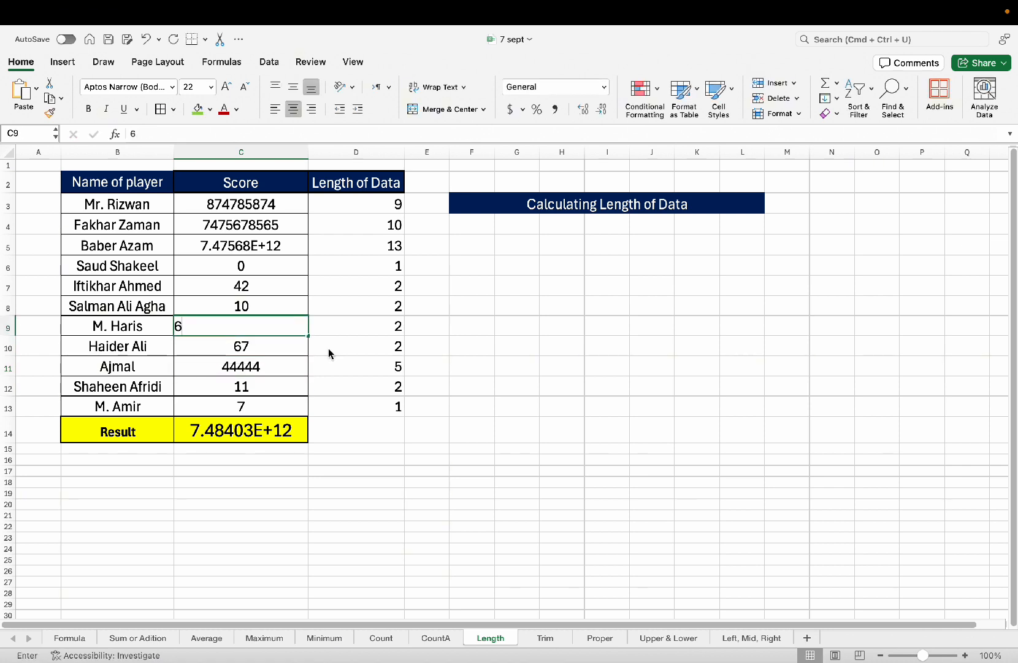
pyautogui.press('Return')
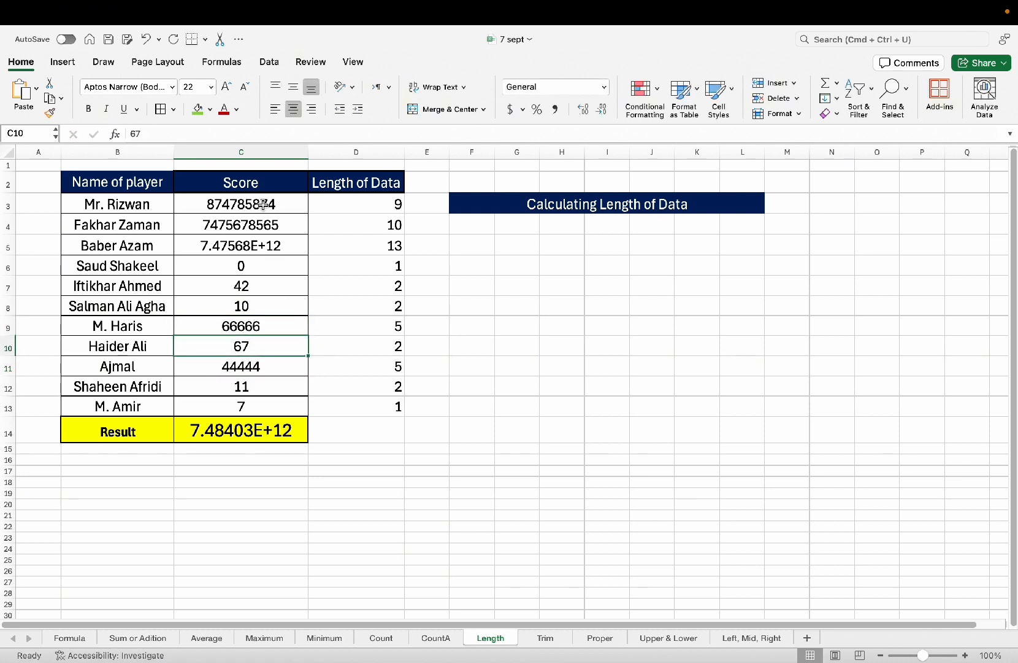
# Check the updated LEN results in column D, then open the Trim sheet.
pyautogui.moveTo(253, 183); pyautogui.dragTo(257, 405)
pyautogui.moveTo(362, 184); pyautogui.dragTo(364, 409)
pyautogui.click(391, 197)
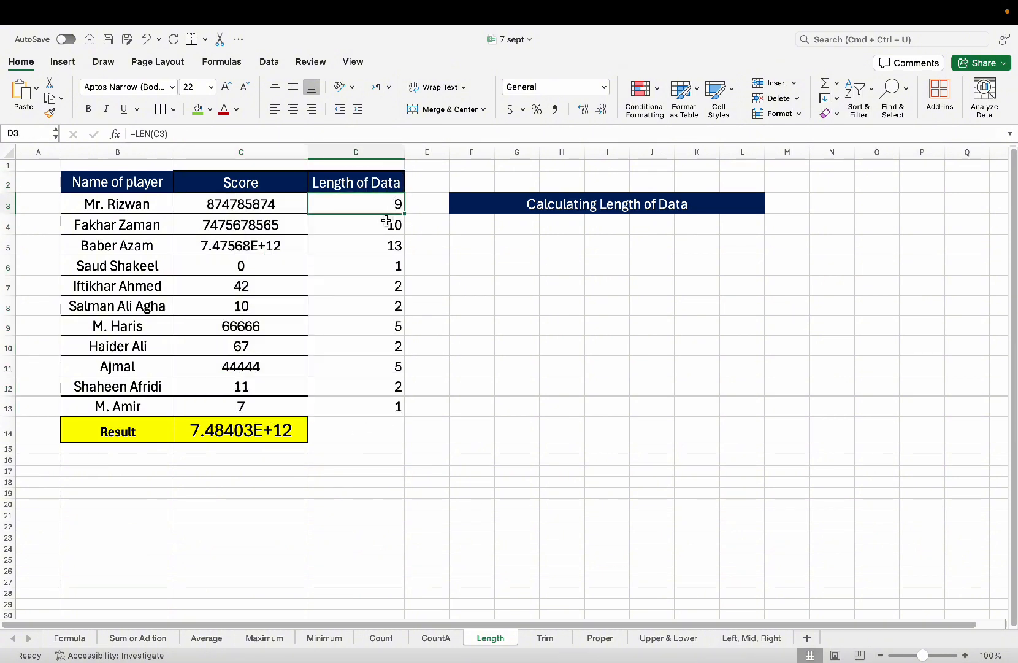
pyautogui.click(384, 225)
pyautogui.click(373, 245)
pyautogui.click(376, 265)
pyautogui.click(359, 306)
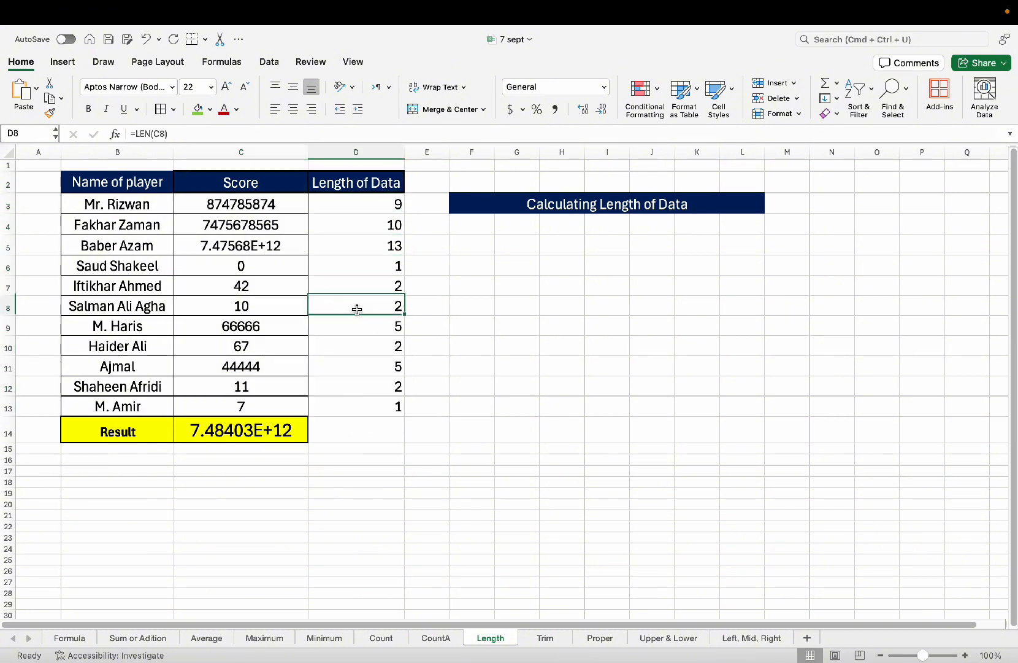
pyautogui.click(335, 381)
pyautogui.click(355, 310)
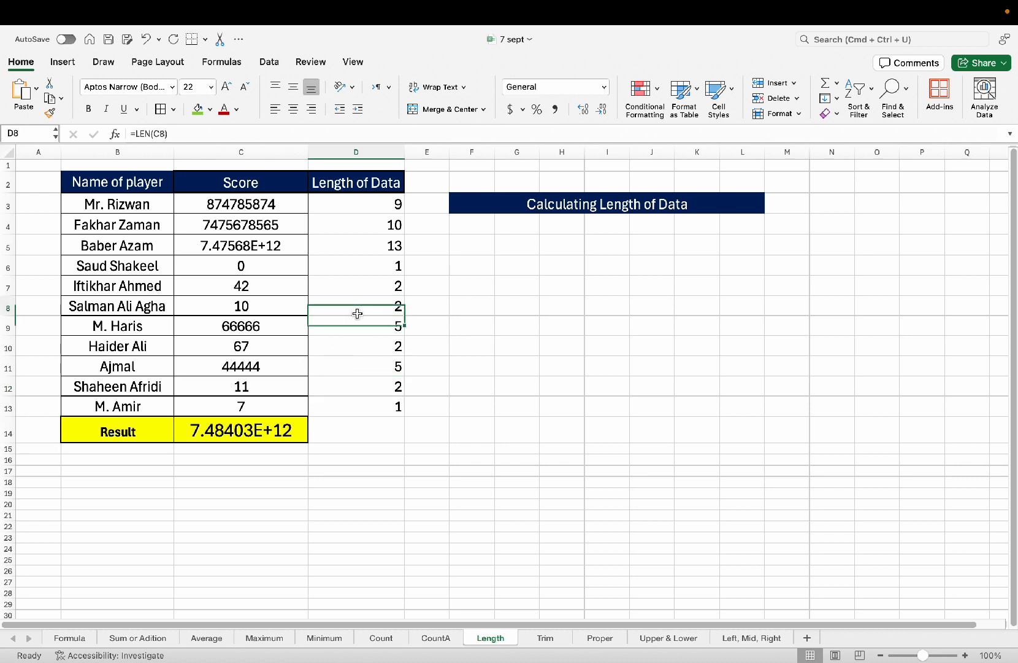
pyautogui.click(550, 641)
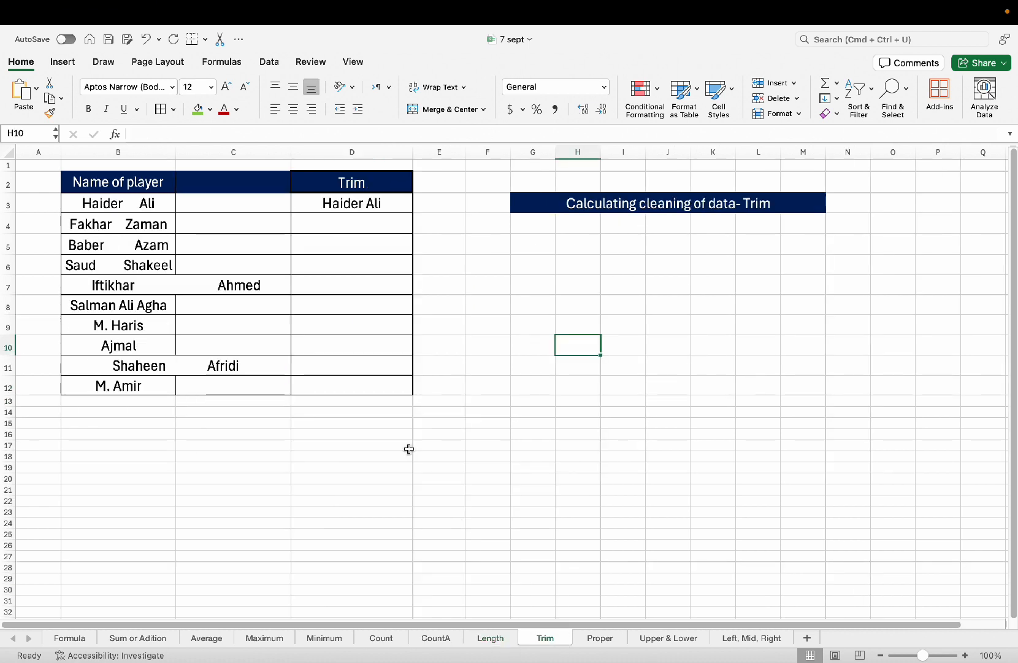
# Delete the existing TRIM formula from D3.
pyautogui.click(367, 368)
pyautogui.click(342, 261)
pyautogui.click(341, 228)
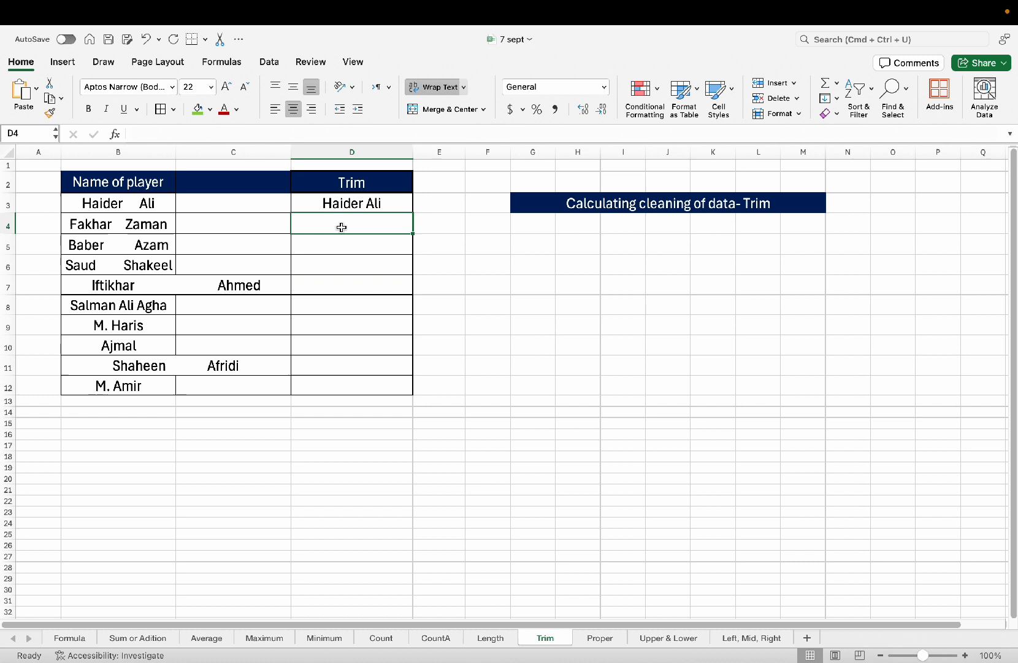
pyautogui.click(263, 228)
pyautogui.click(353, 205)
pyautogui.press('Delete')
pyautogui.click(354, 321)
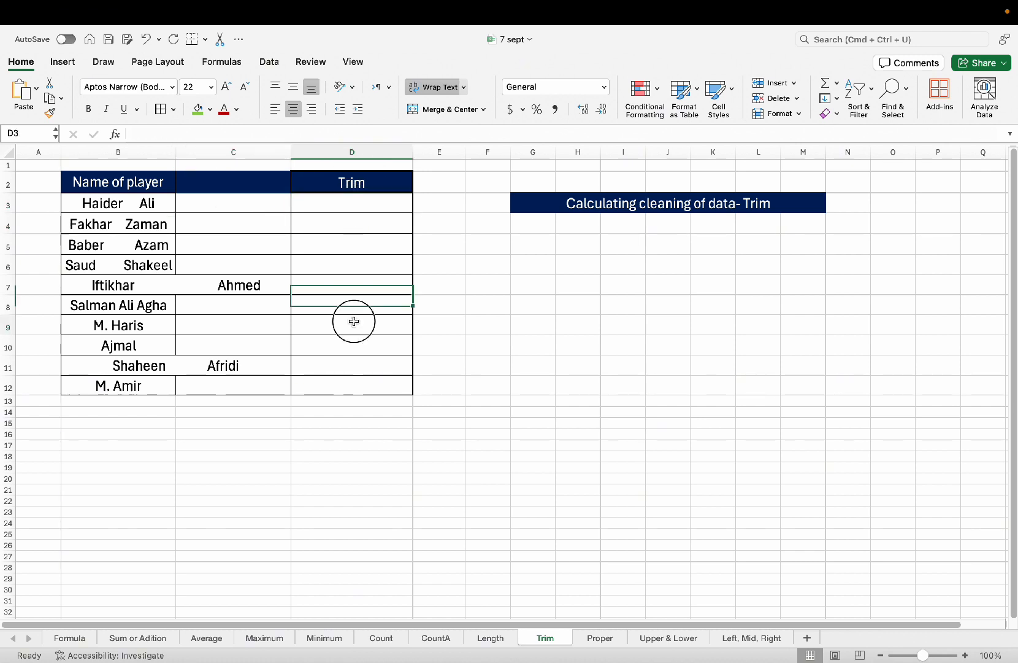
# Confirm the Trim column cells D2:D5 are now empty.
pyautogui.click(259, 211)
pyautogui.click(356, 190)
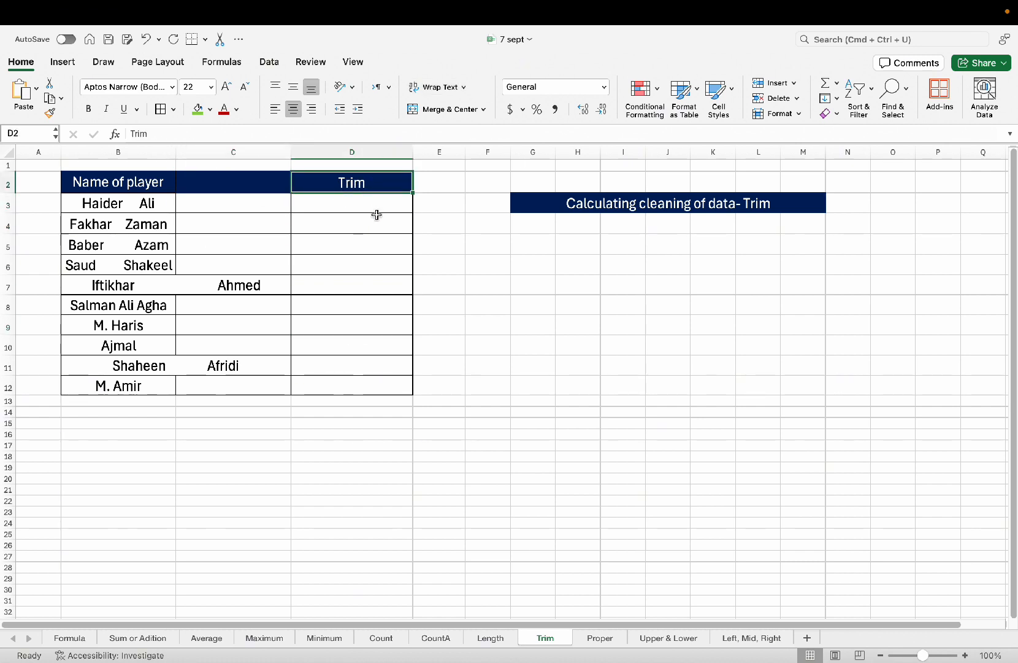
pyautogui.click(375, 207)
pyautogui.click(366, 252)
pyautogui.click(348, 208)
pyautogui.click(345, 248)
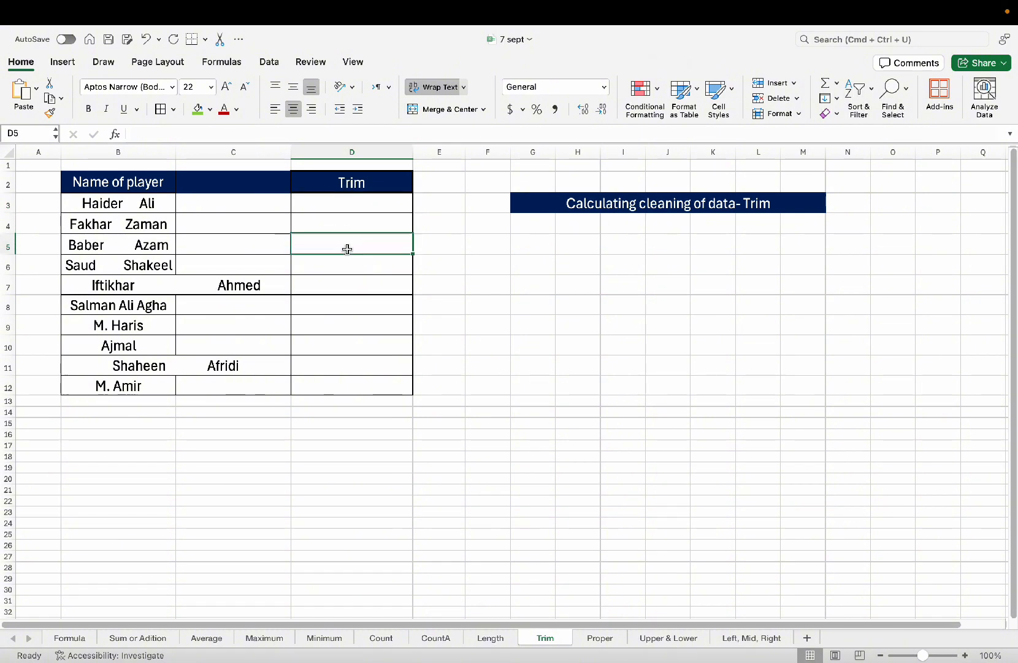
pyautogui.click(325, 200)
# Inspect the spaced-out player names in B3:B12 and pick D3 for the formula.
pyautogui.click(212, 209)
pyautogui.click(146, 212)
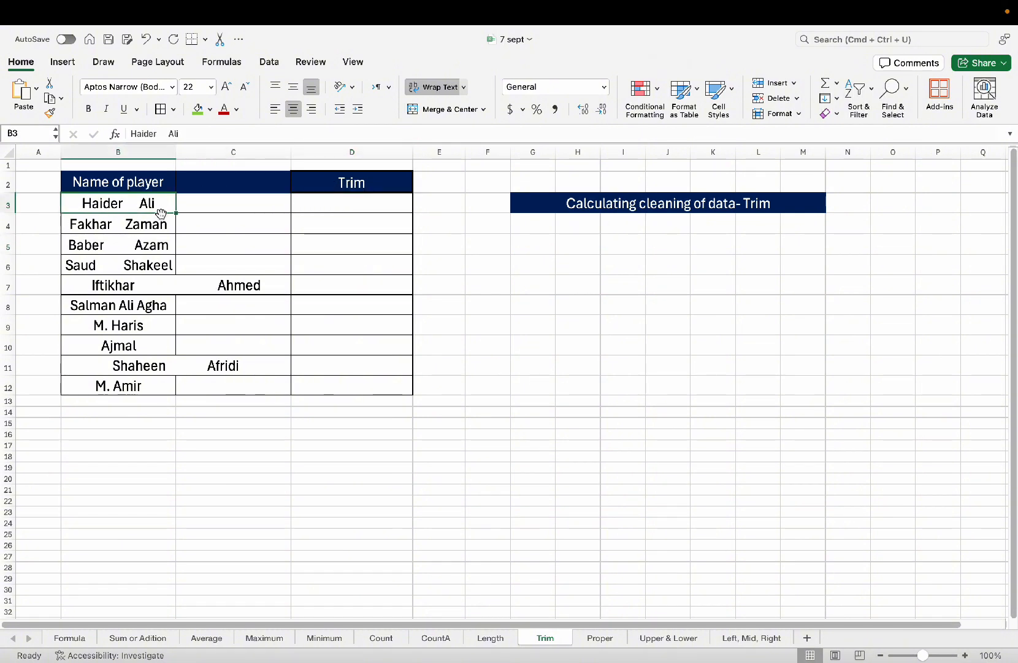
pyautogui.click(335, 203)
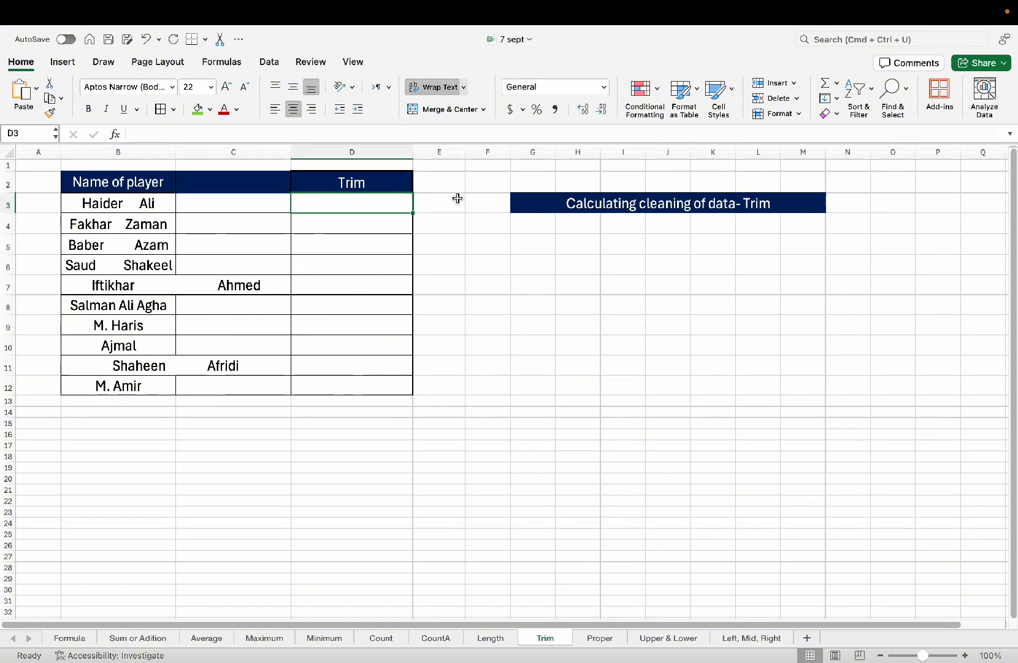
pyautogui.click(100, 203)
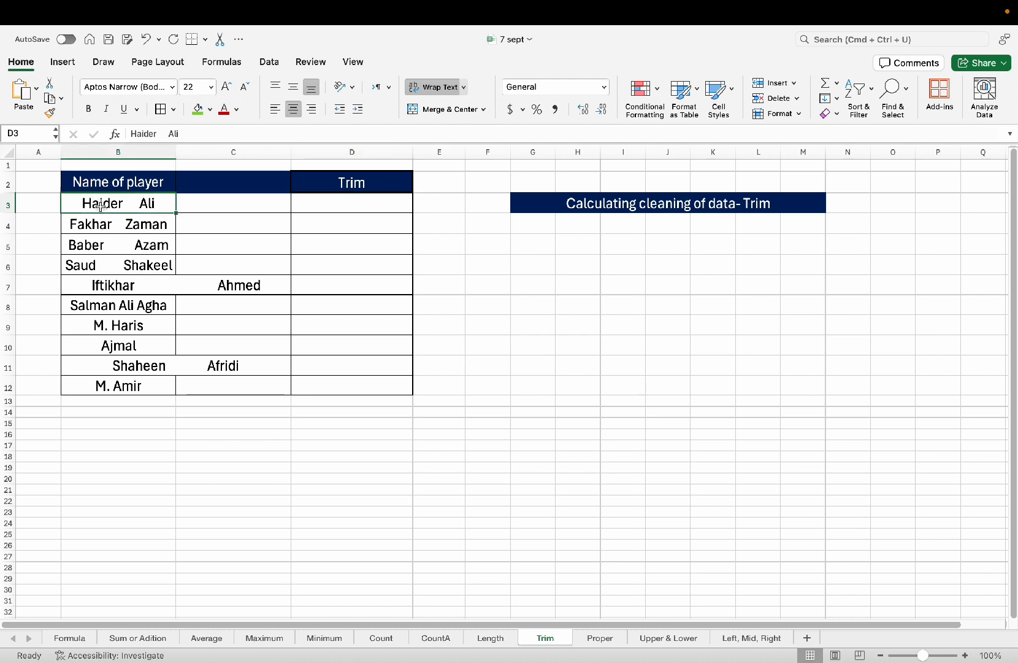
pyautogui.moveTo(100, 224); pyautogui.dragTo(117, 378)
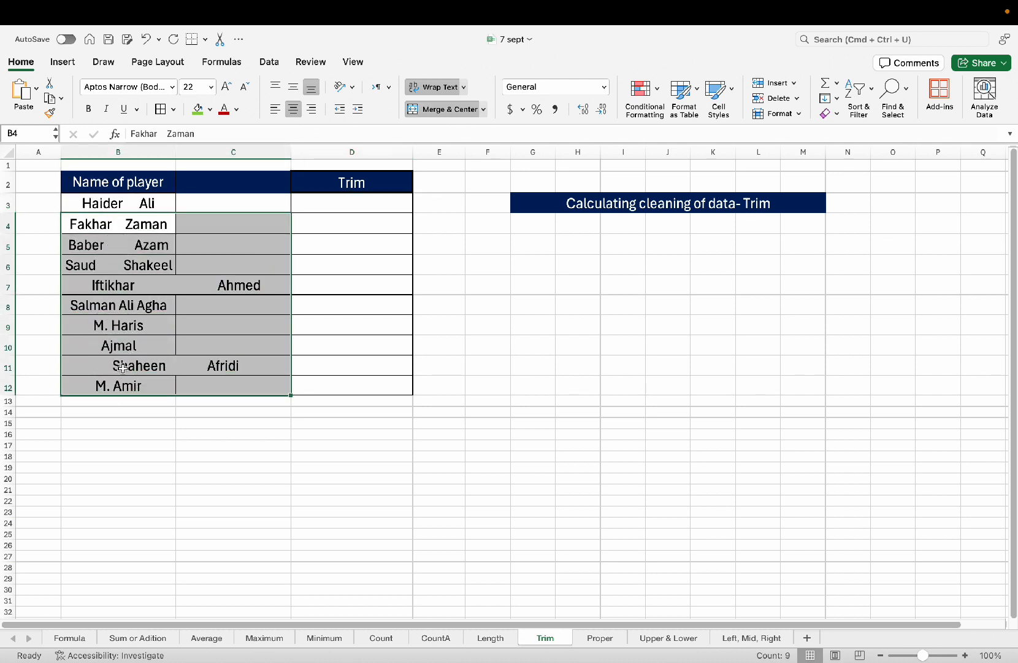
pyautogui.click(213, 203)
pyautogui.click(332, 212)
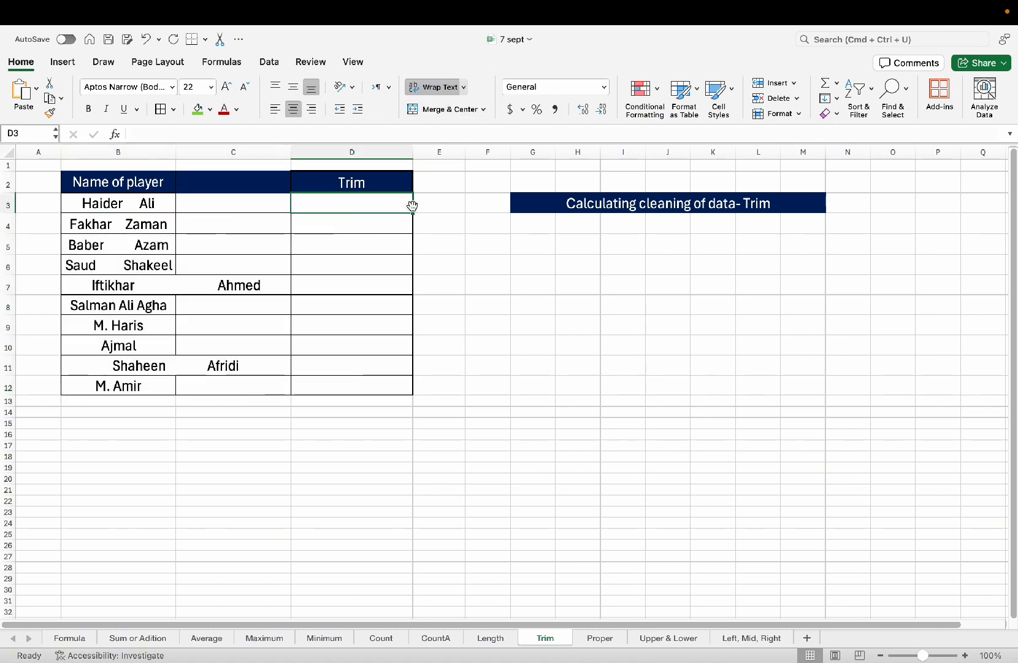
# Enter =TRIM(B3) in D3 so the first player's name appears without extra spaces.
pyautogui.write('=')
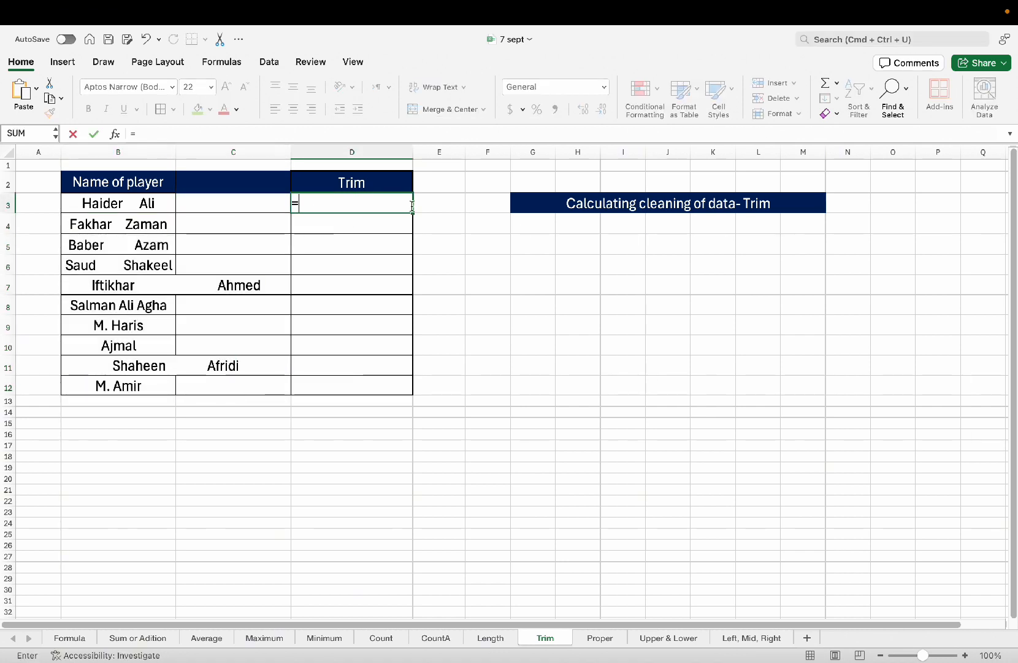
pyautogui.write('trim')
pyautogui.press('Tab')
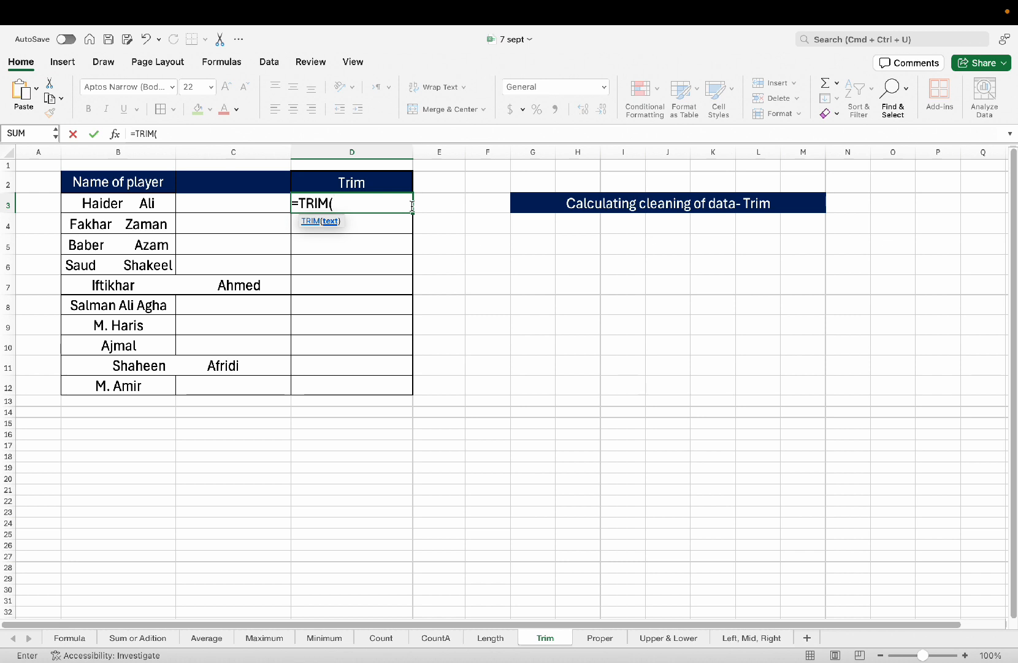
pyautogui.press('Left')
pyautogui.press('Left')
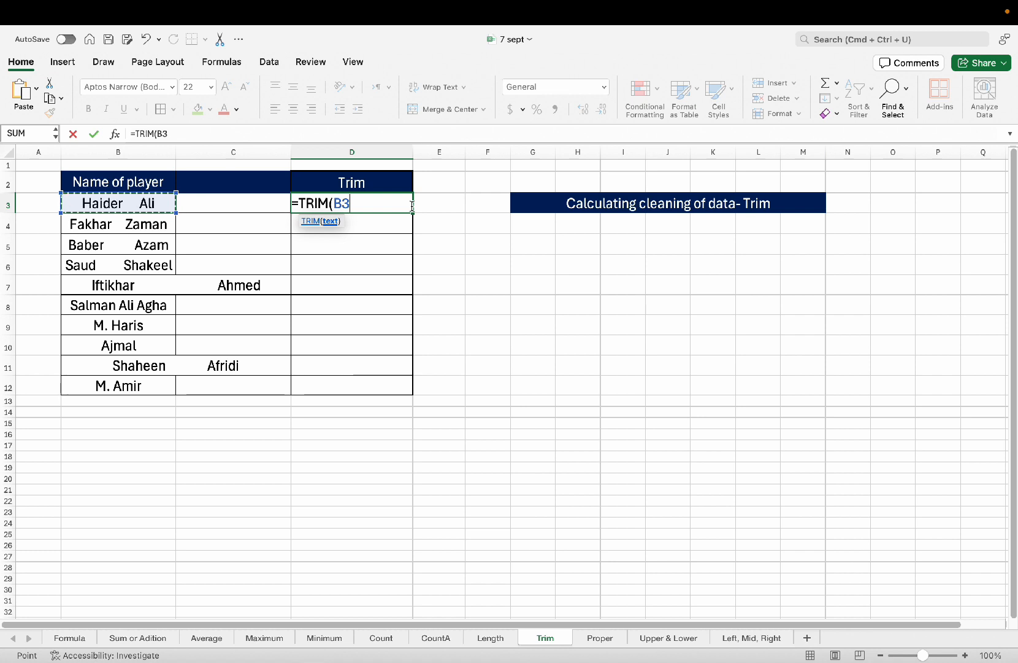
pyautogui.write(')')
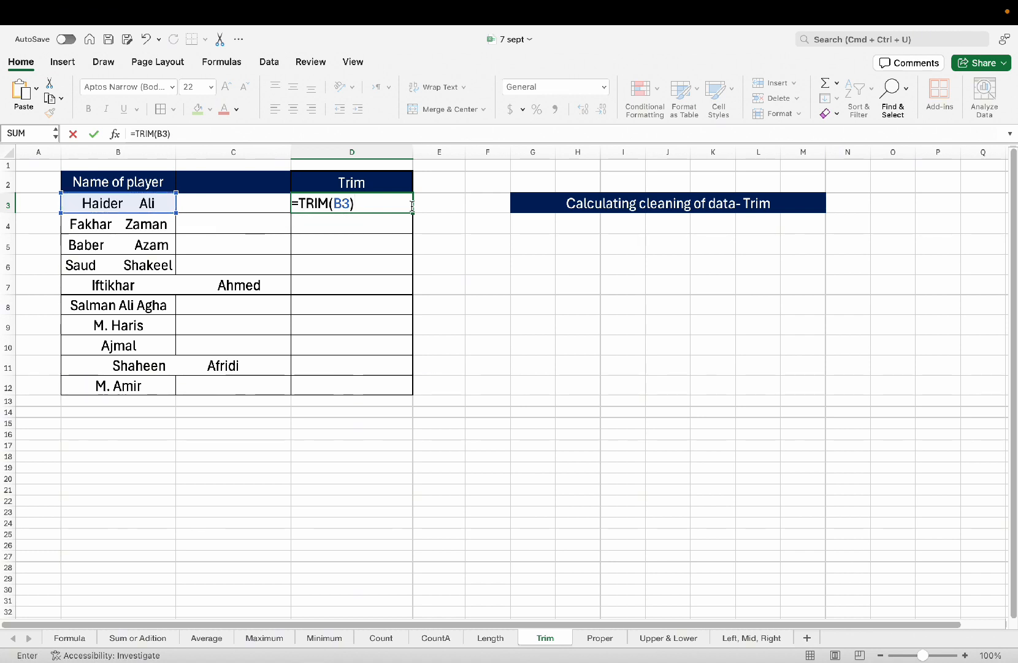
pyautogui.press('Return')
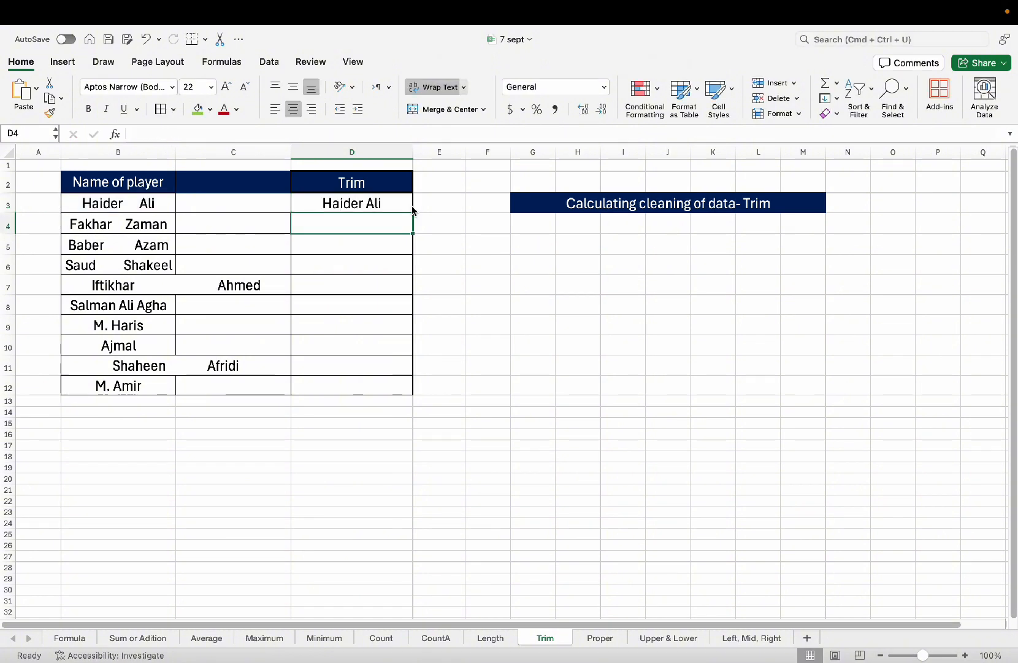
pyautogui.click(377, 205)
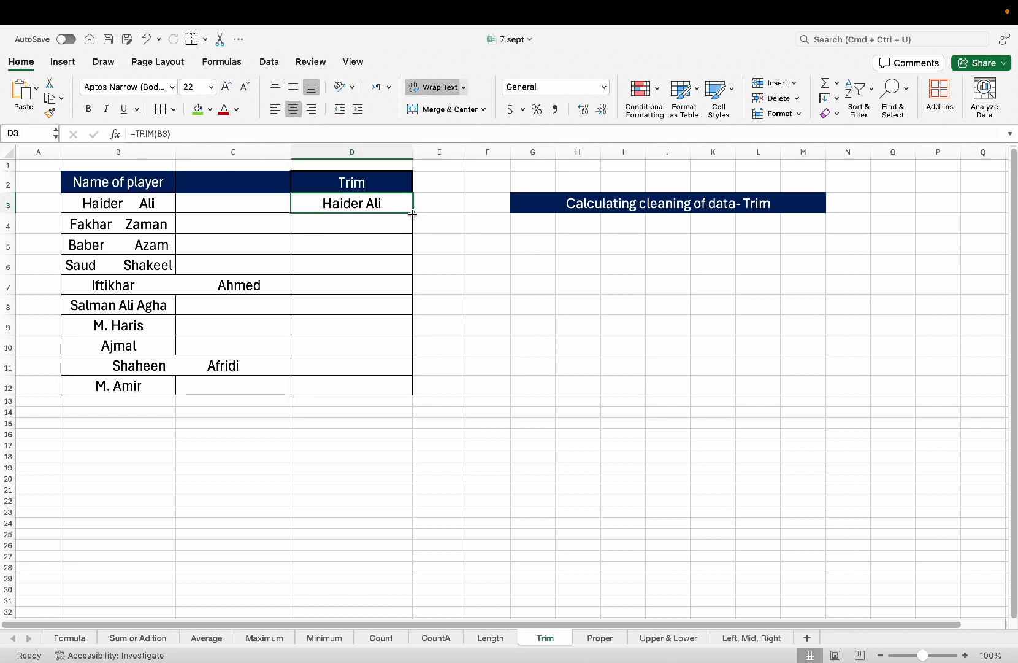
pyautogui.moveTo(414, 215); pyautogui.dragTo(412, 390)
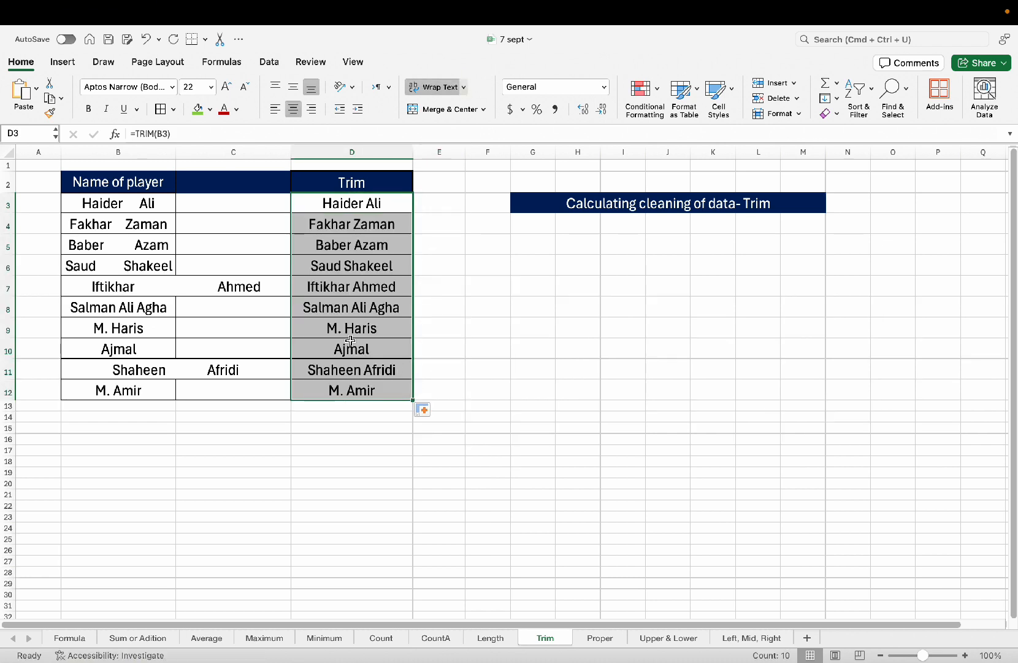
pyautogui.click(331, 326)
pyautogui.click(137, 228)
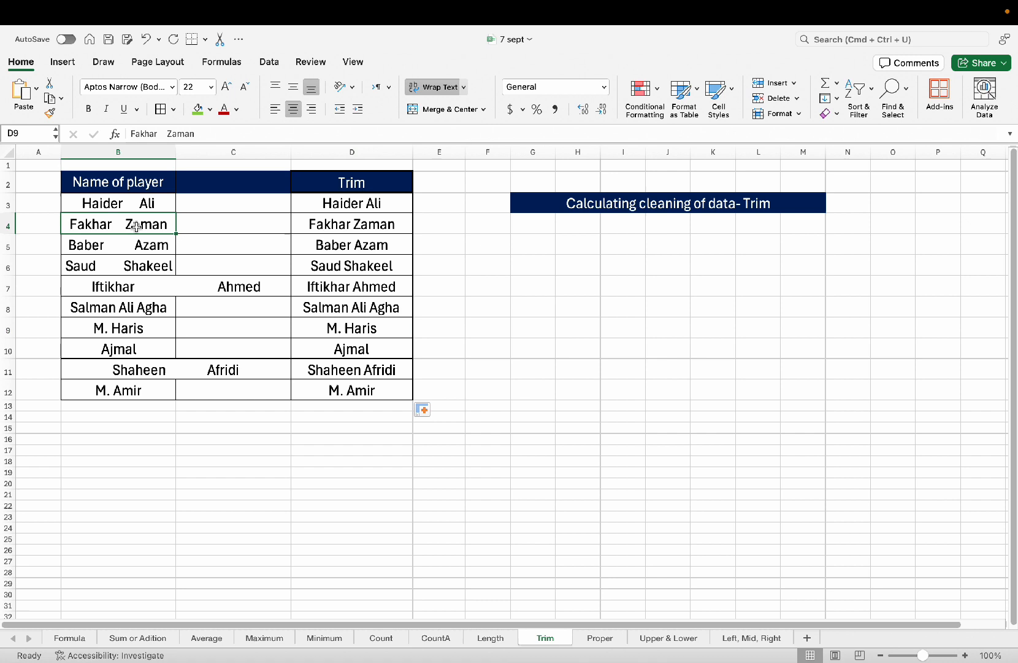
pyautogui.click(366, 220)
pyautogui.click(147, 248)
pyautogui.click(333, 240)
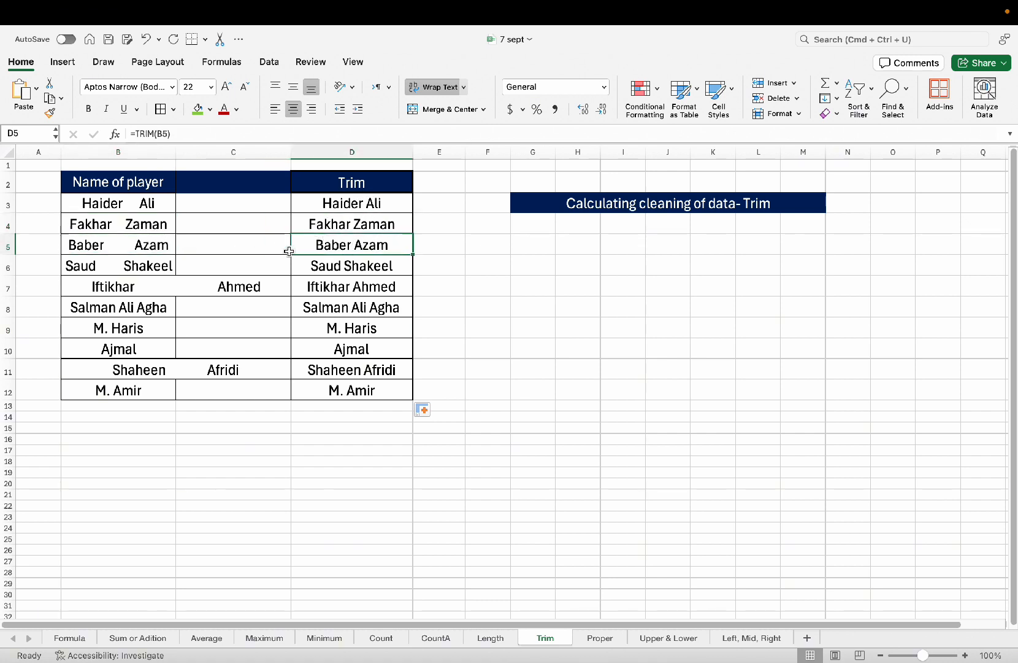
pyautogui.click(193, 280)
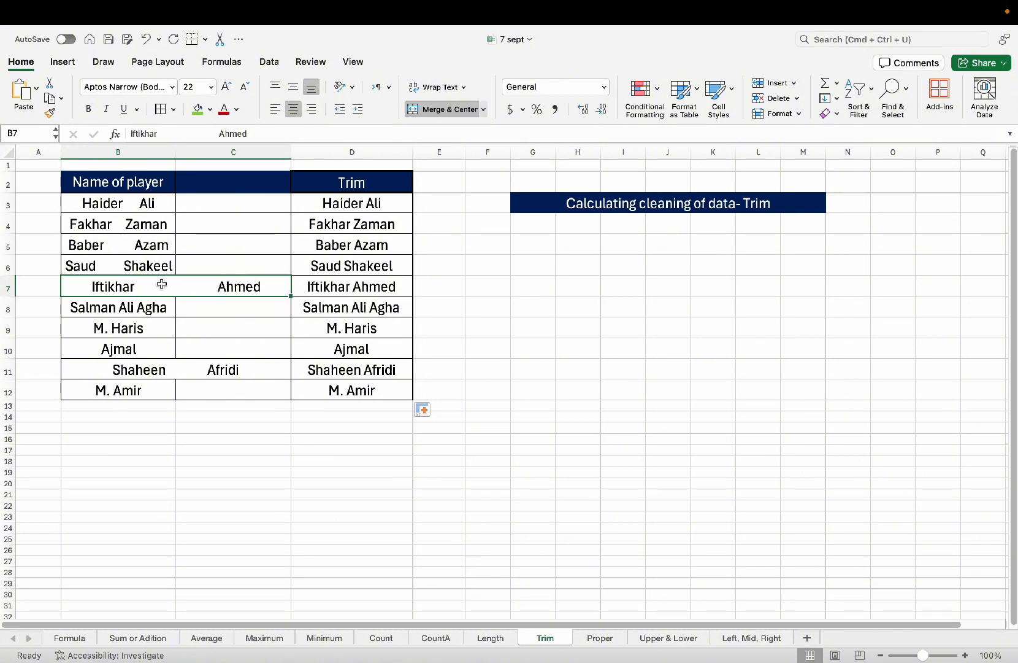
pyautogui.click(131, 307)
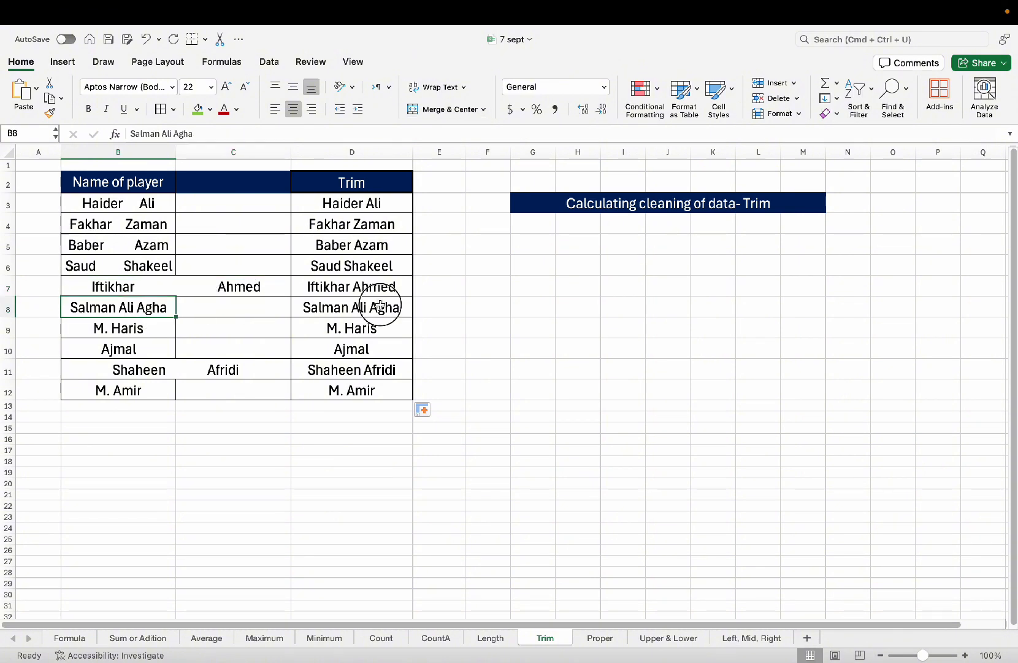
pyautogui.click(381, 306)
pyautogui.click(103, 328)
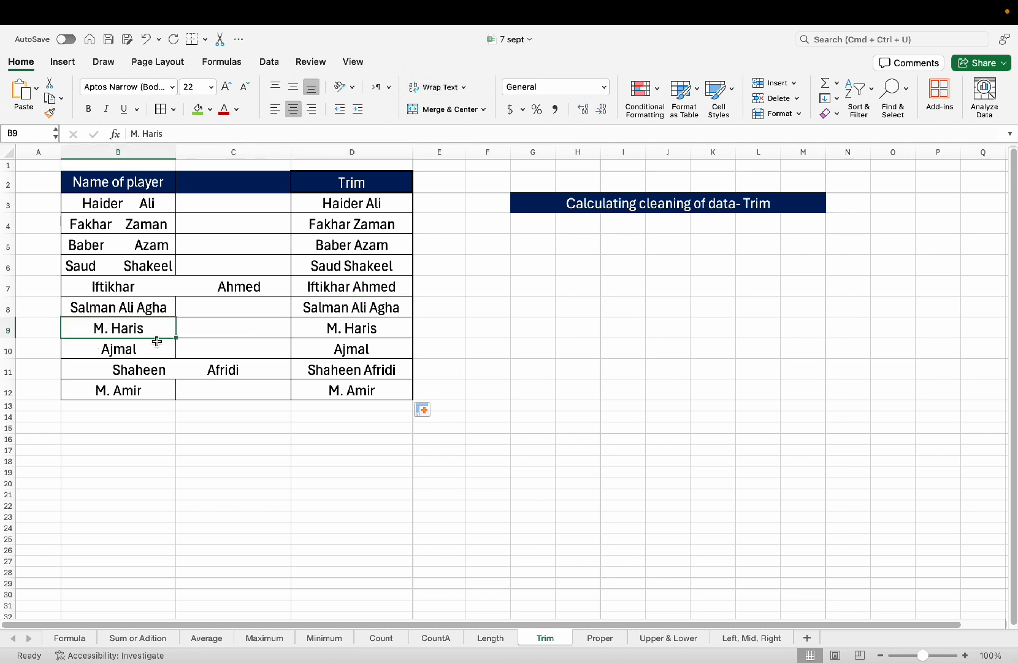
pyautogui.click(118, 348)
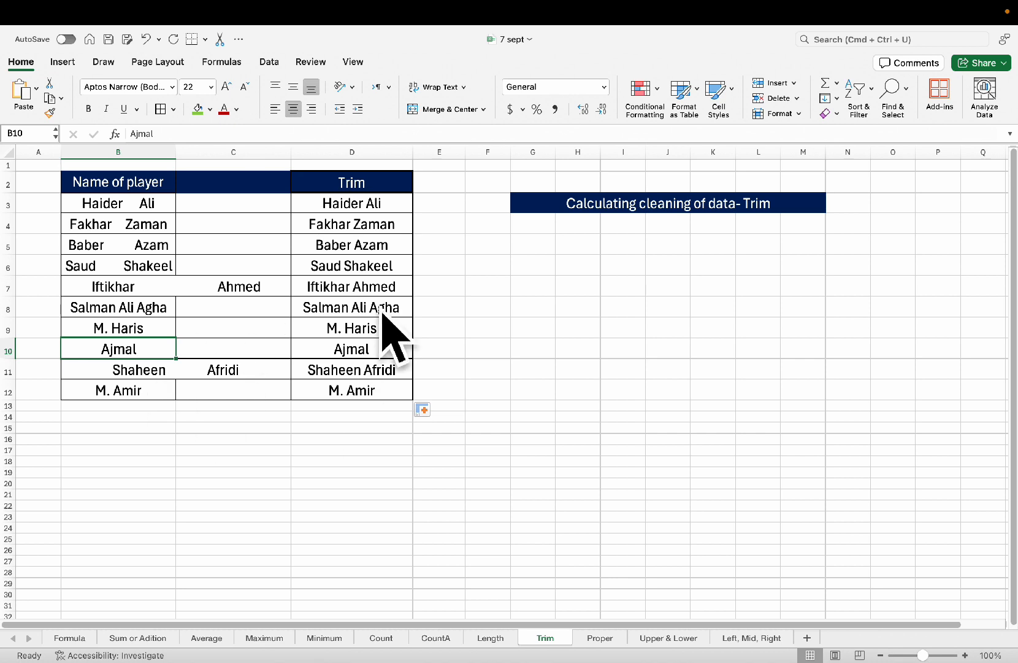
pyautogui.click(361, 206)
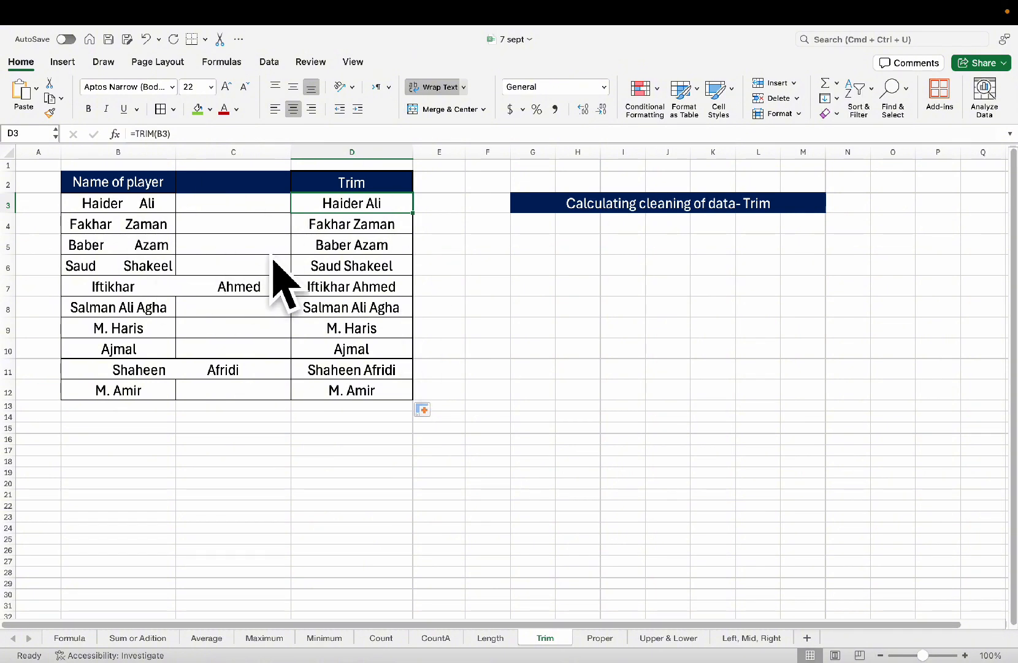
pyautogui.click(146, 204)
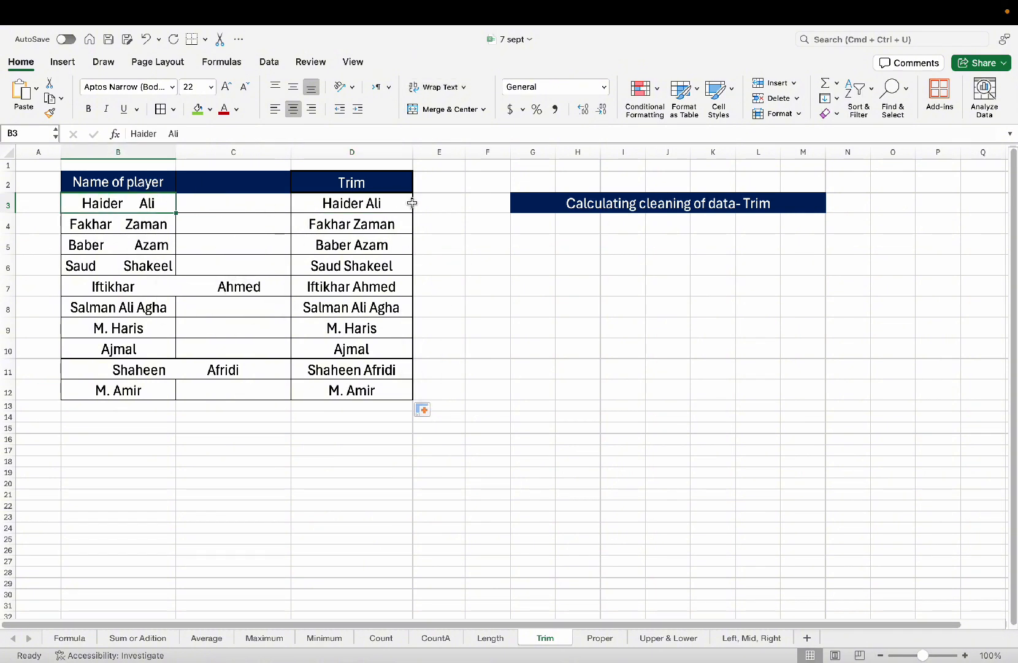
pyautogui.click(434, 201)
# Enter =LEN(B3) in E3 and =LEN(D3) in F3, giving lengths 15 and 10.
pyautogui.write('=len')
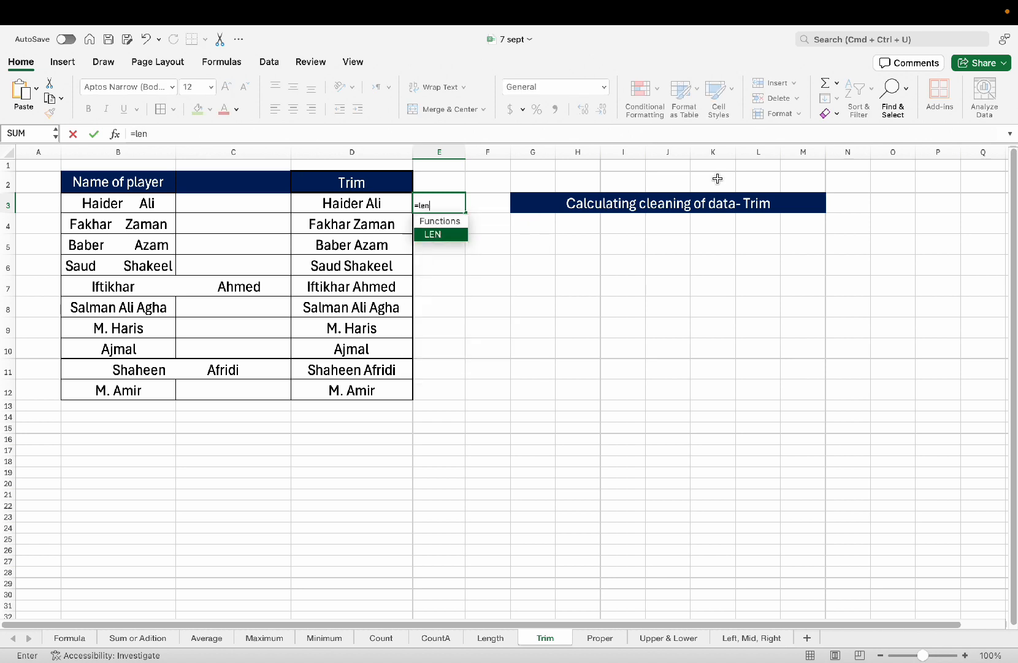
pyautogui.press('Tab')
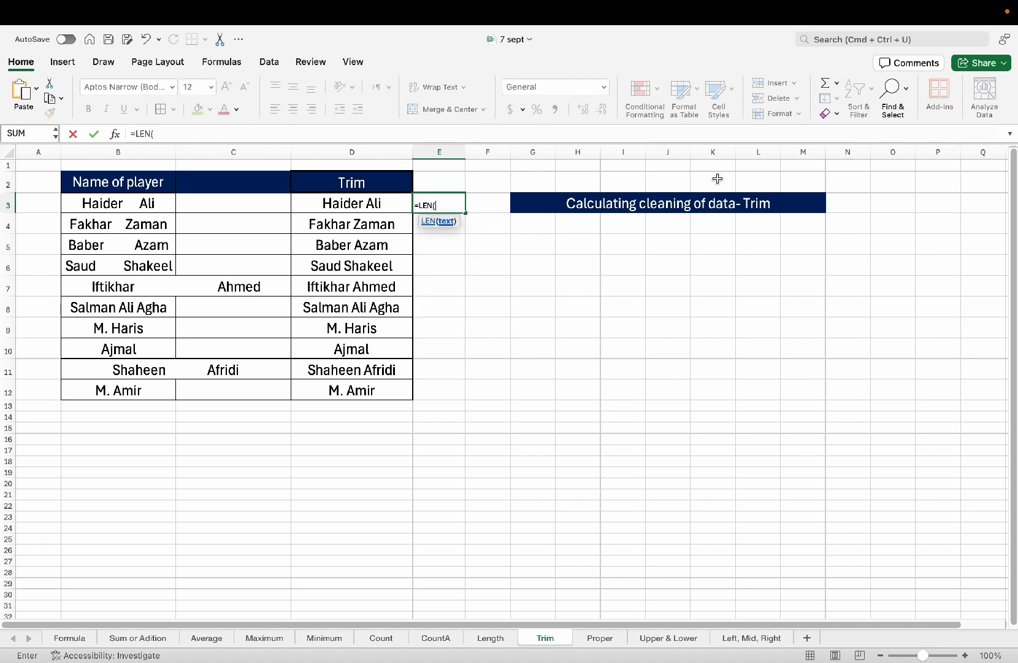
pyautogui.press('Left')
pyautogui.press('Left')
pyautogui.press('Left')
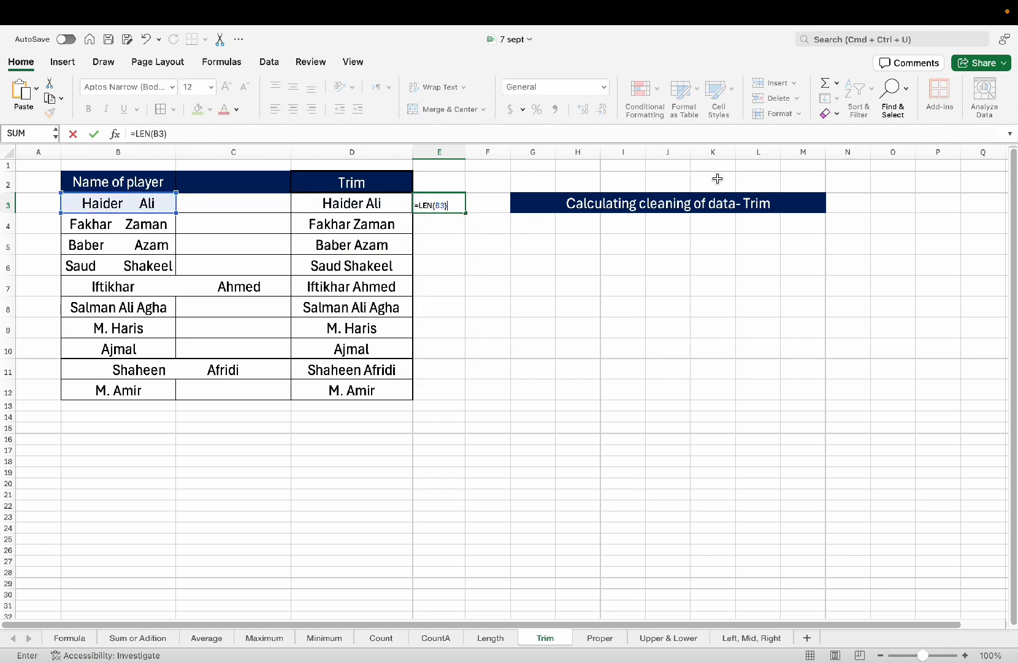
pyautogui.press('Return')
pyautogui.press('Return')
pyautogui.press('Up')
pyautogui.press('Up')
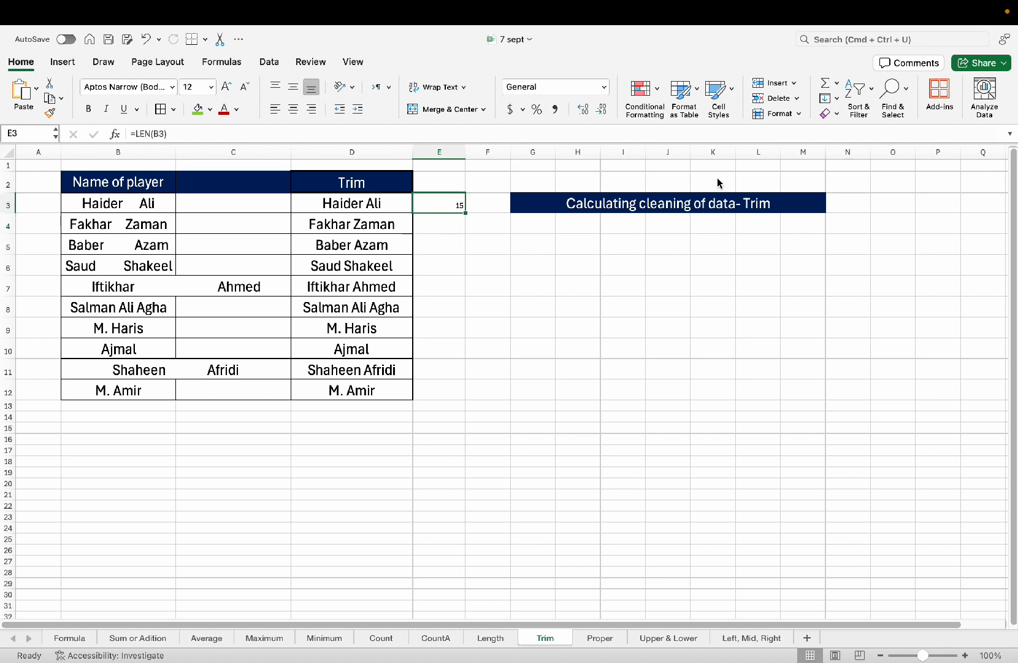
pyautogui.press('Right')
pyautogui.write('=len')
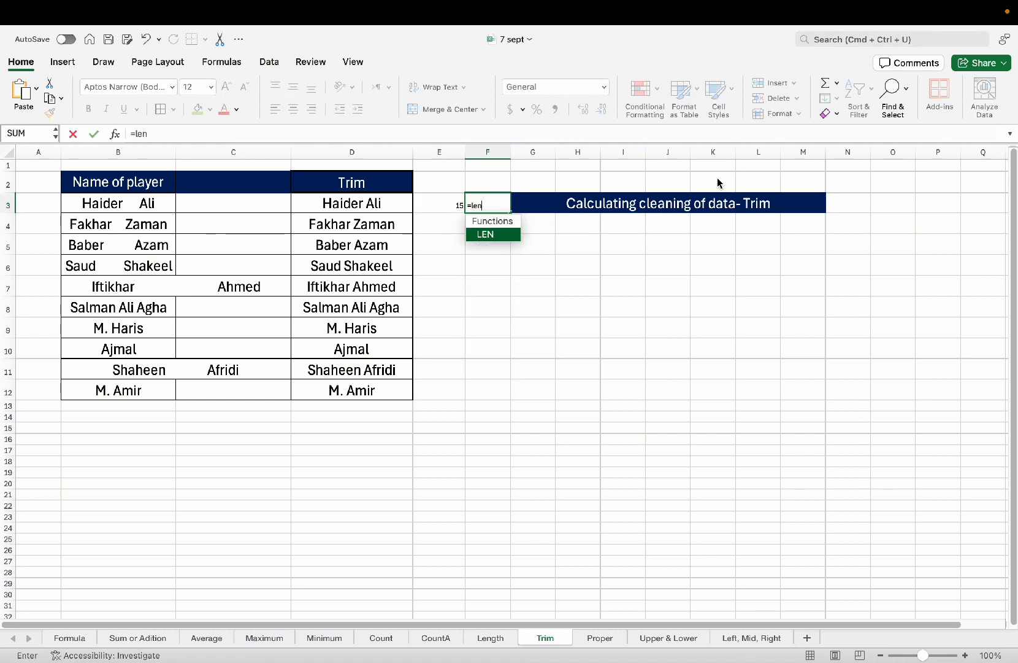
pyautogui.press('Tab')
pyautogui.press('Left')
pyautogui.press('Left')
pyautogui.press('Return')
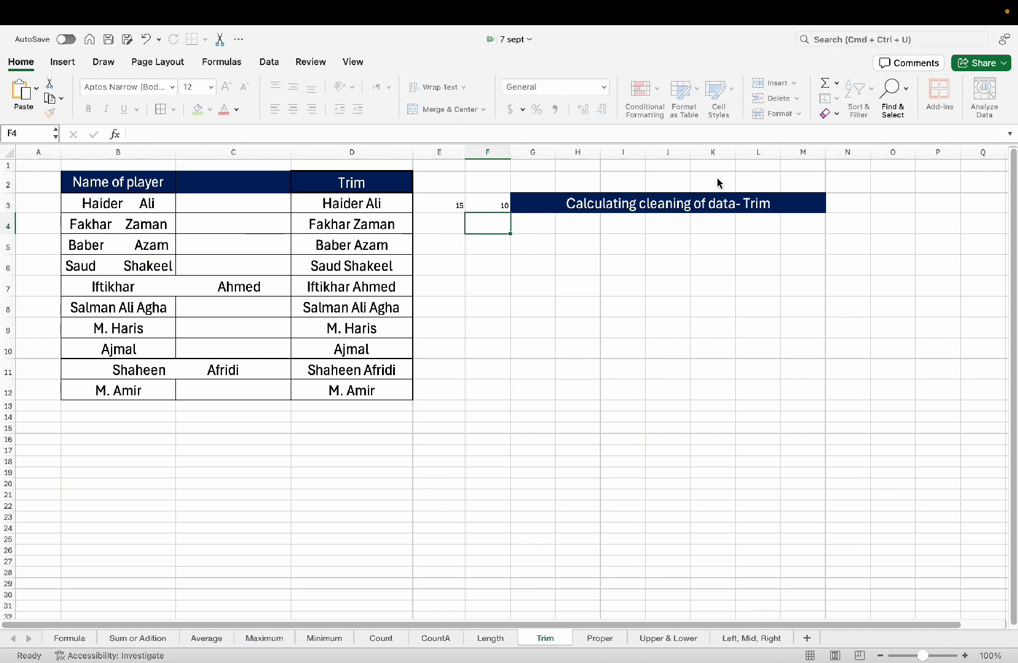
# Increase the font size of the two counts in E3:F3 twice.
pyautogui.moveTo(439, 203); pyautogui.dragTo(493, 203)
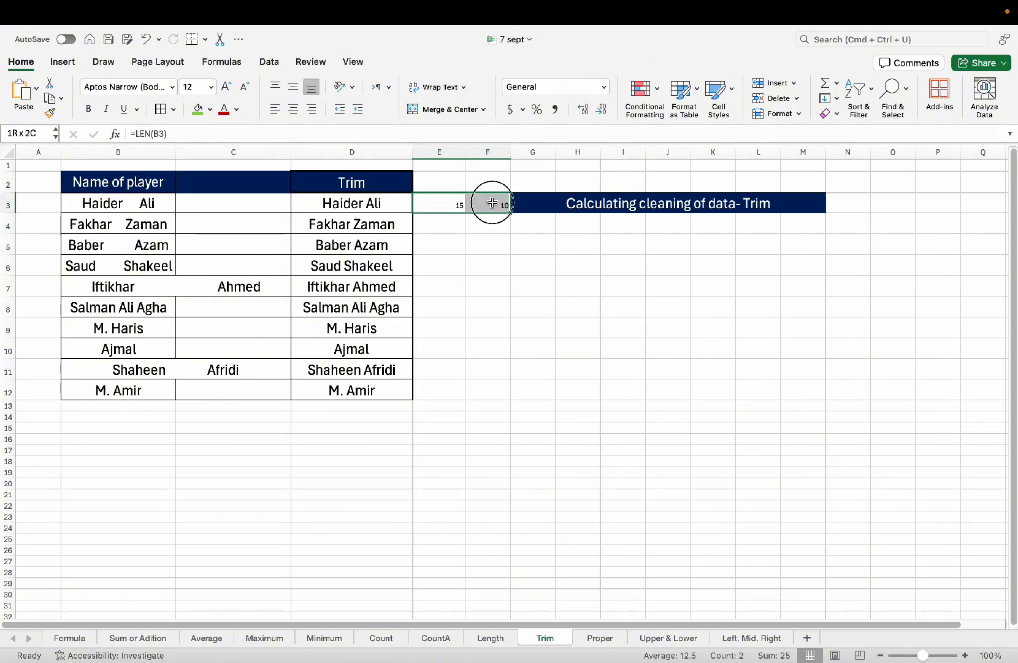
pyautogui.click(227, 87)
pyautogui.click(227, 86)
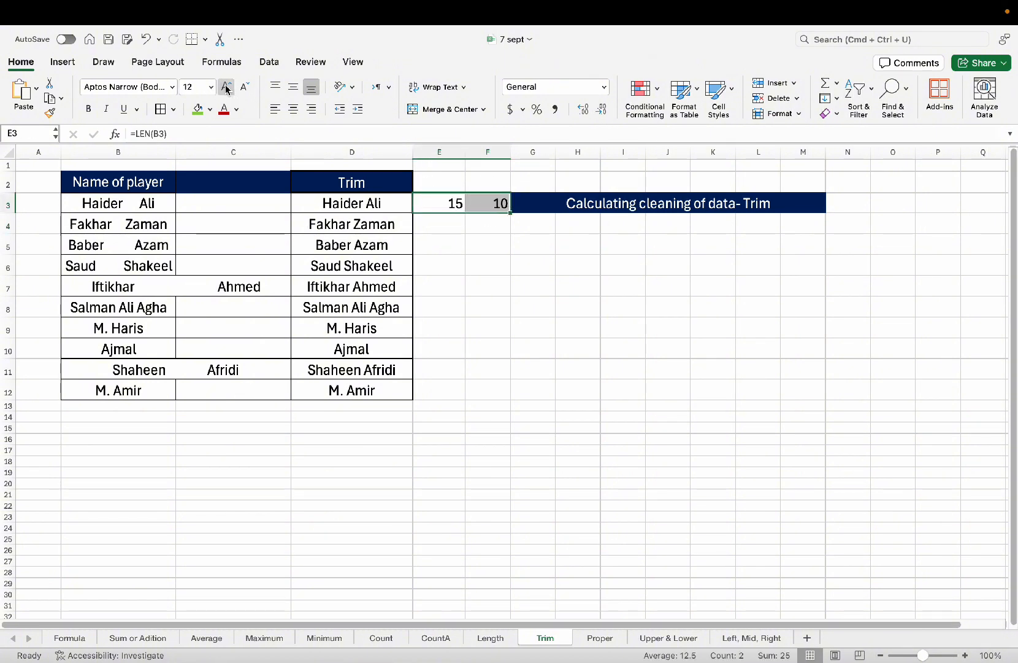
pyautogui.click(546, 308)
# Compare the original name in B3 with the TRIM result in D3 and the LEN counts in E3 and F3.
pyautogui.click(341, 246)
pyautogui.click(354, 205)
pyautogui.click(428, 205)
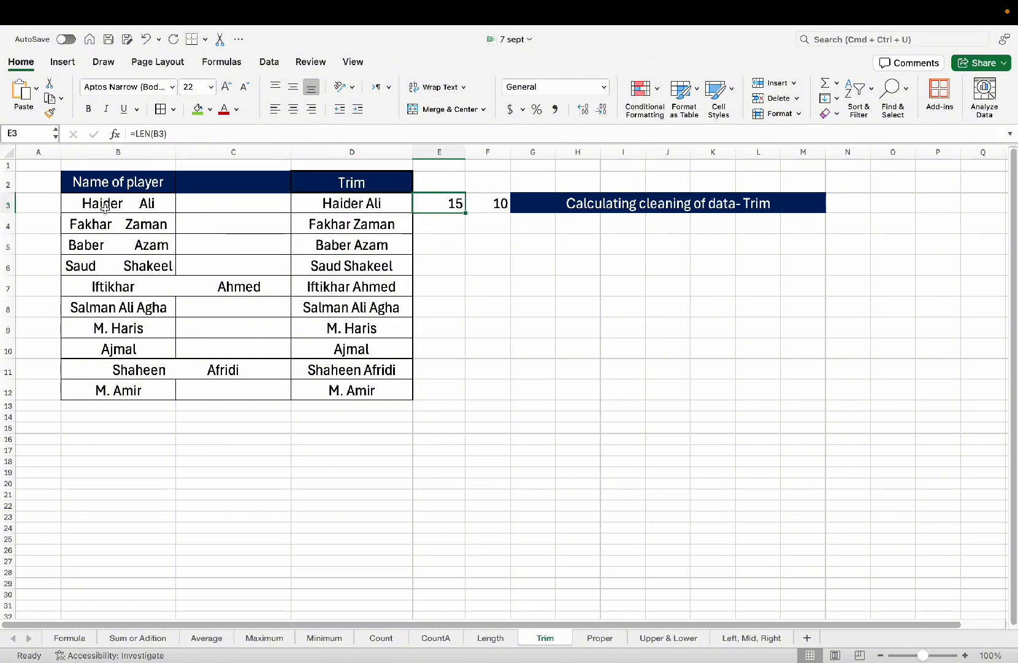
pyautogui.click(105, 208)
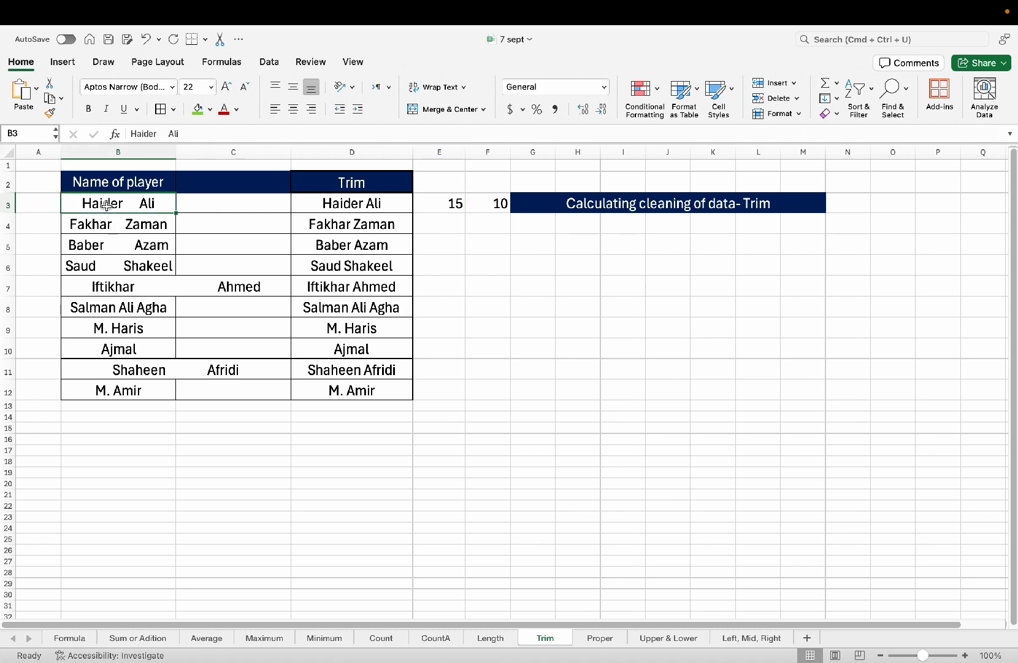
pyautogui.click(424, 203)
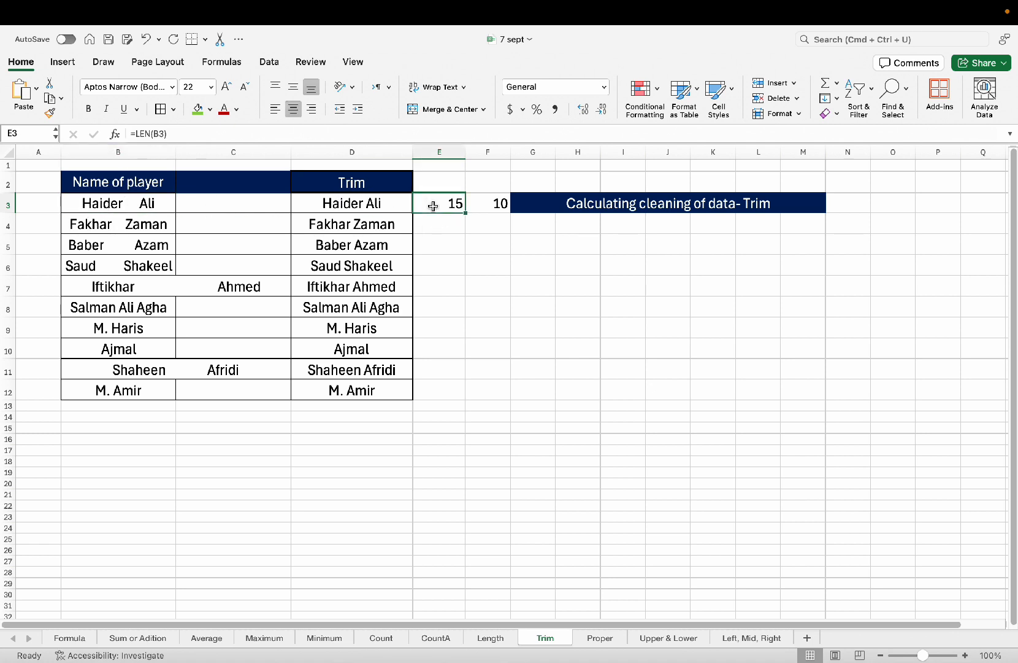
pyautogui.click(144, 203)
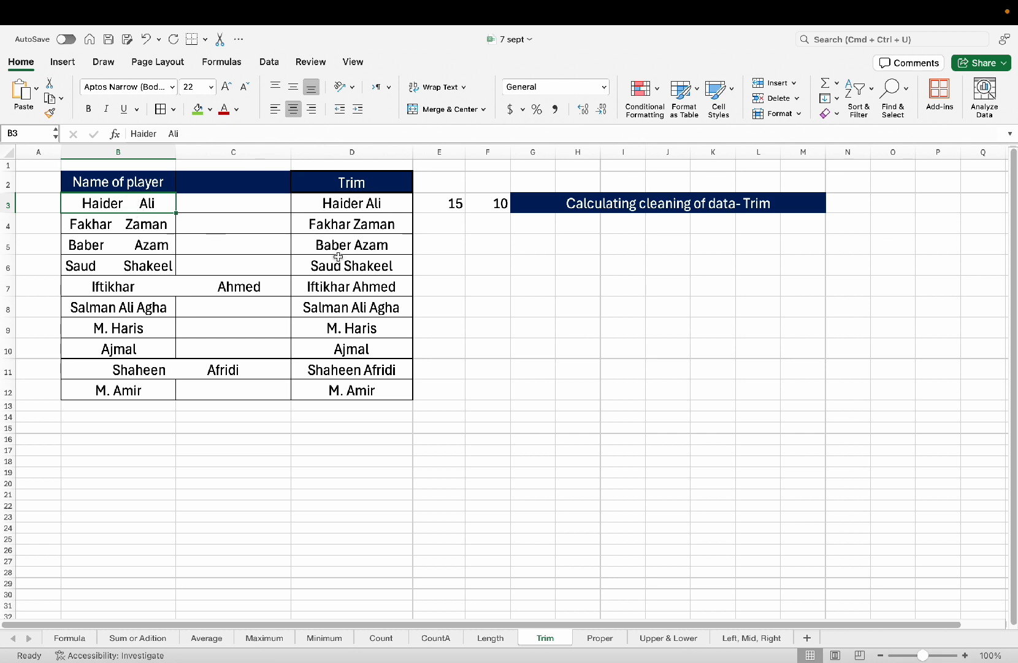
pyautogui.click(395, 209)
pyautogui.click(494, 204)
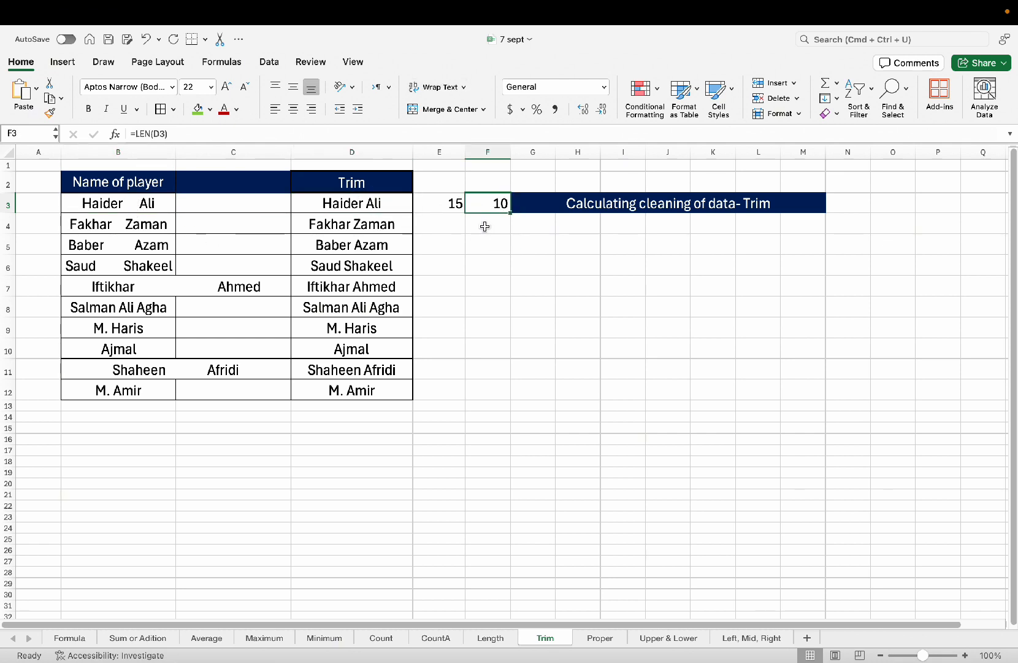
pyautogui.click(362, 210)
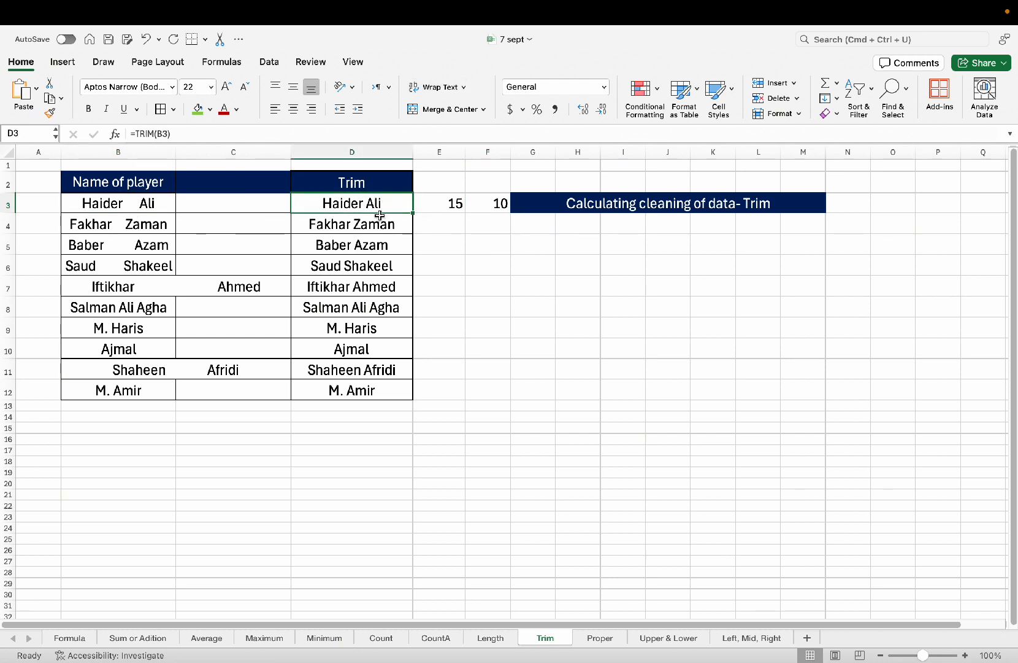
pyautogui.click(485, 201)
pyautogui.click(437, 209)
pyautogui.click(495, 203)
pyautogui.click(453, 207)
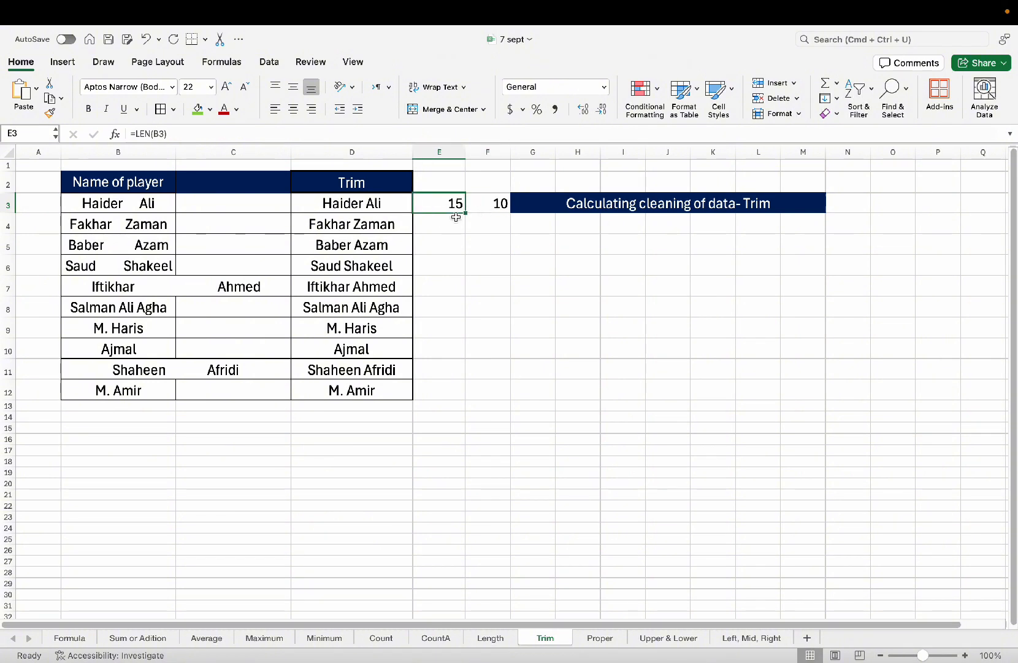
# Fill the LEN formulas in E3 and F3 down to row 12.
pyautogui.moveTo(467, 214); pyautogui.dragTo(464, 393)
pyautogui.click(504, 212)
pyautogui.moveTo(508, 211); pyautogui.dragTo(514, 398)
pyautogui.click(425, 282)
pyautogui.click(113, 282)
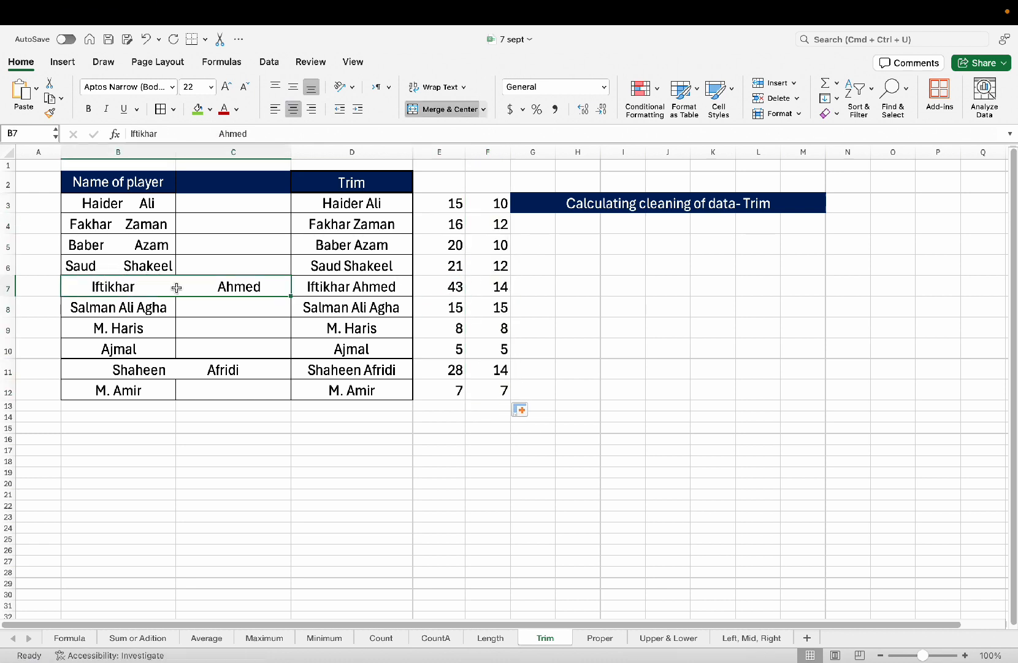
pyautogui.click(443, 285)
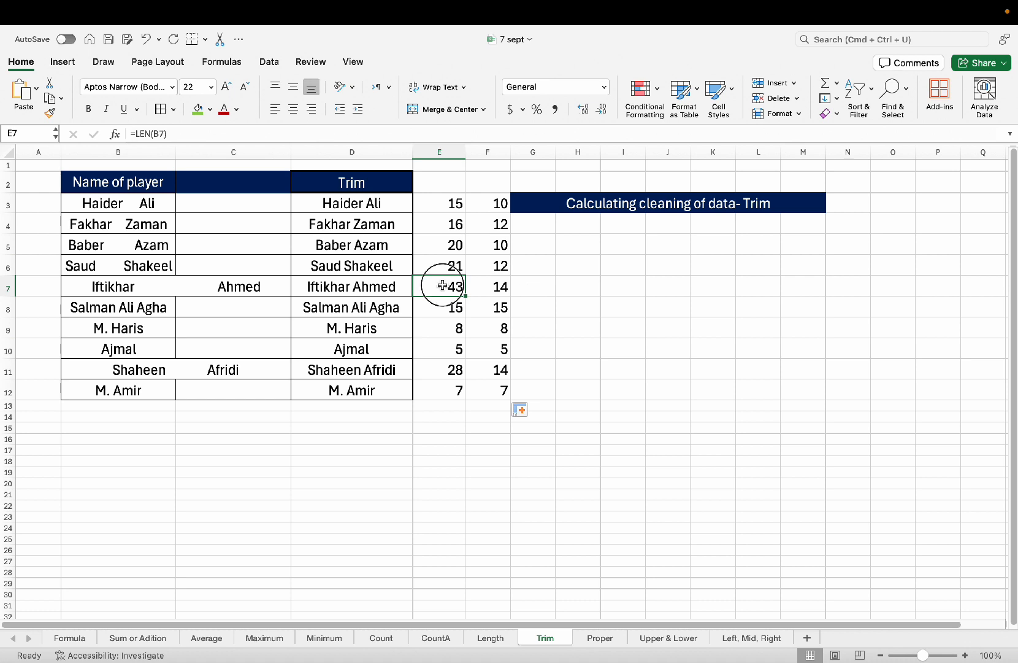
pyautogui.click(339, 285)
pyautogui.click(472, 287)
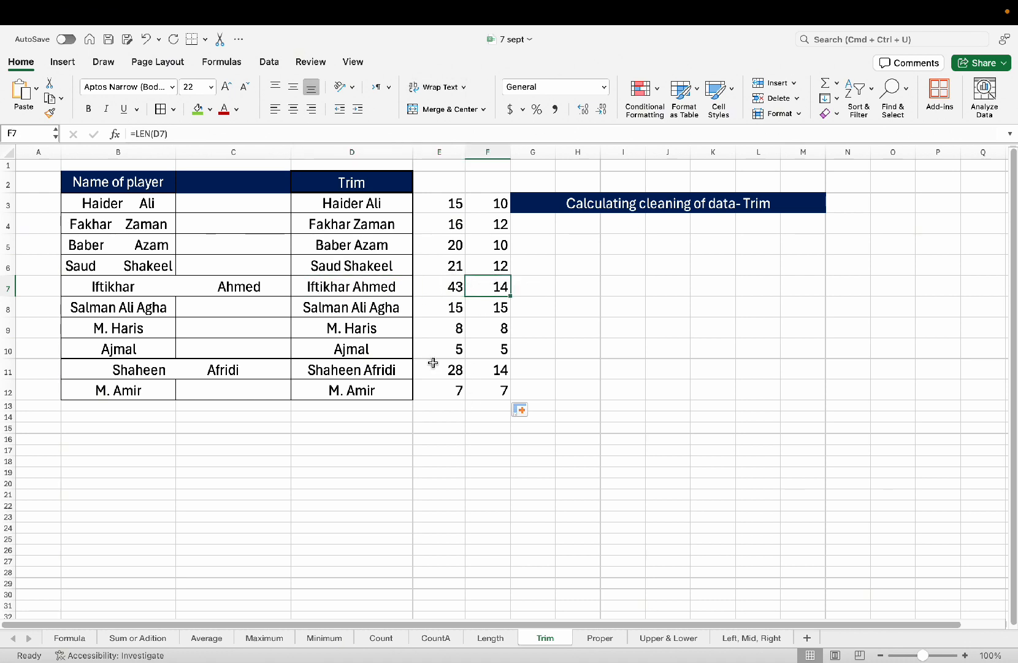
pyautogui.moveTo(705, 24)
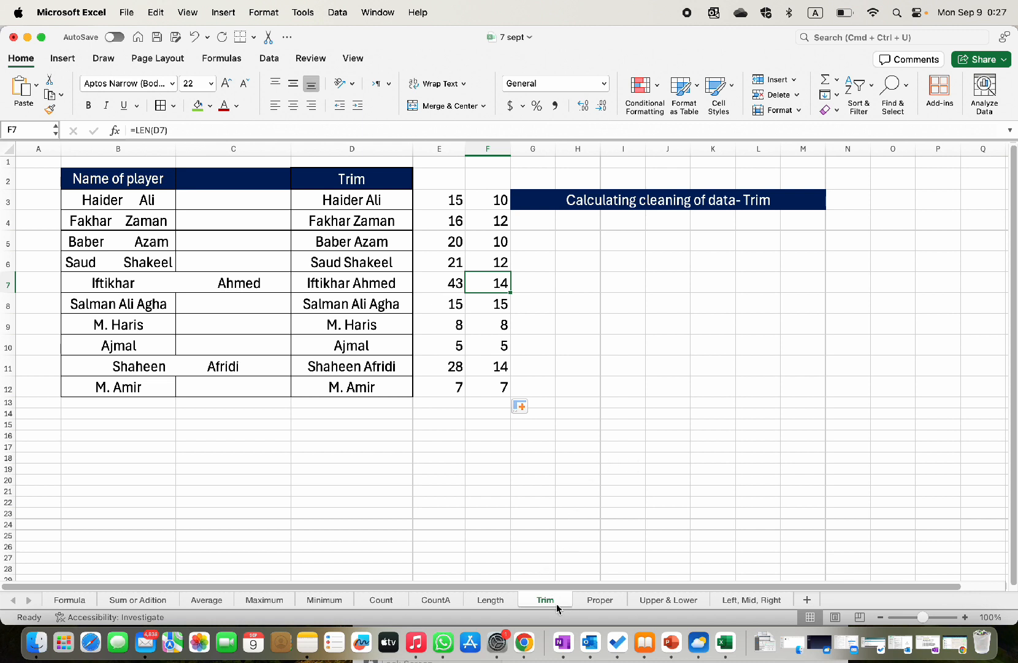
pyautogui.click(627, 605)
pyautogui.click(680, 606)
pyautogui.click(757, 606)
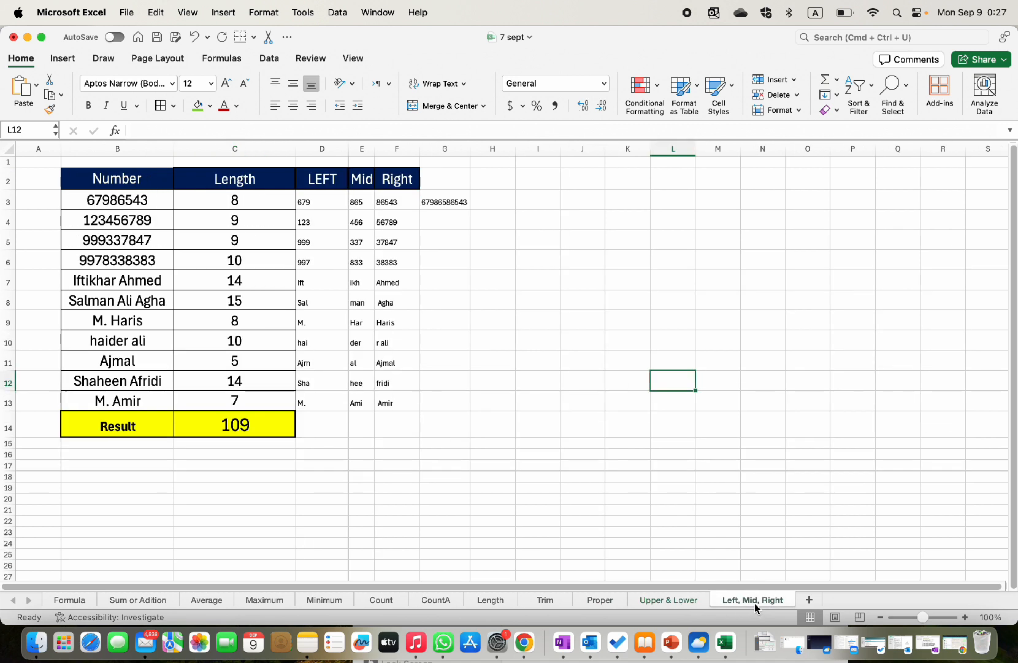
pyautogui.click(586, 604)
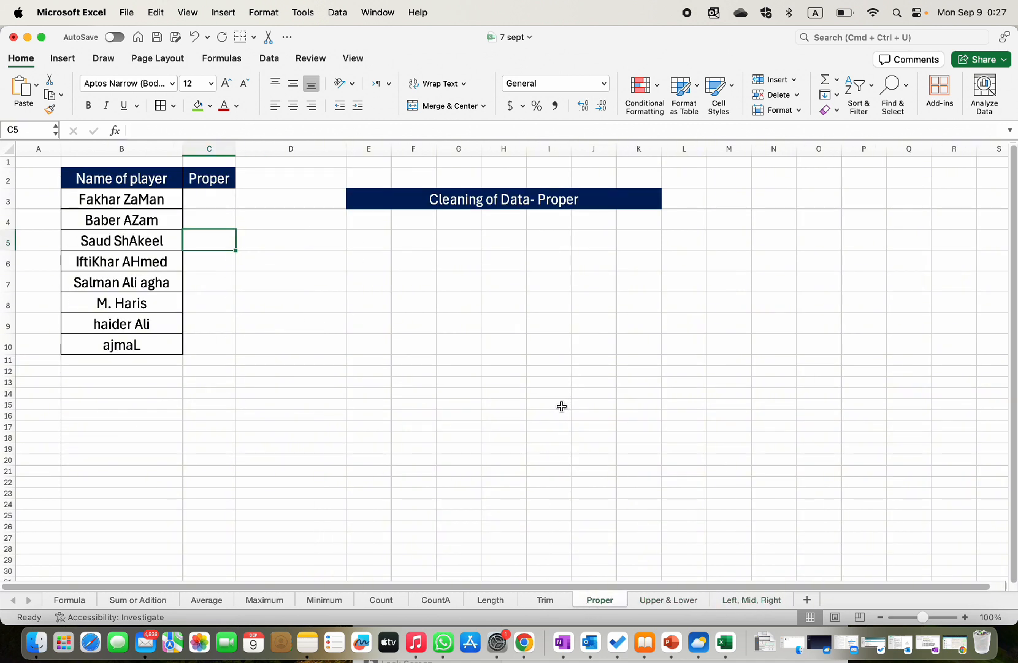
pyautogui.click(545, 599)
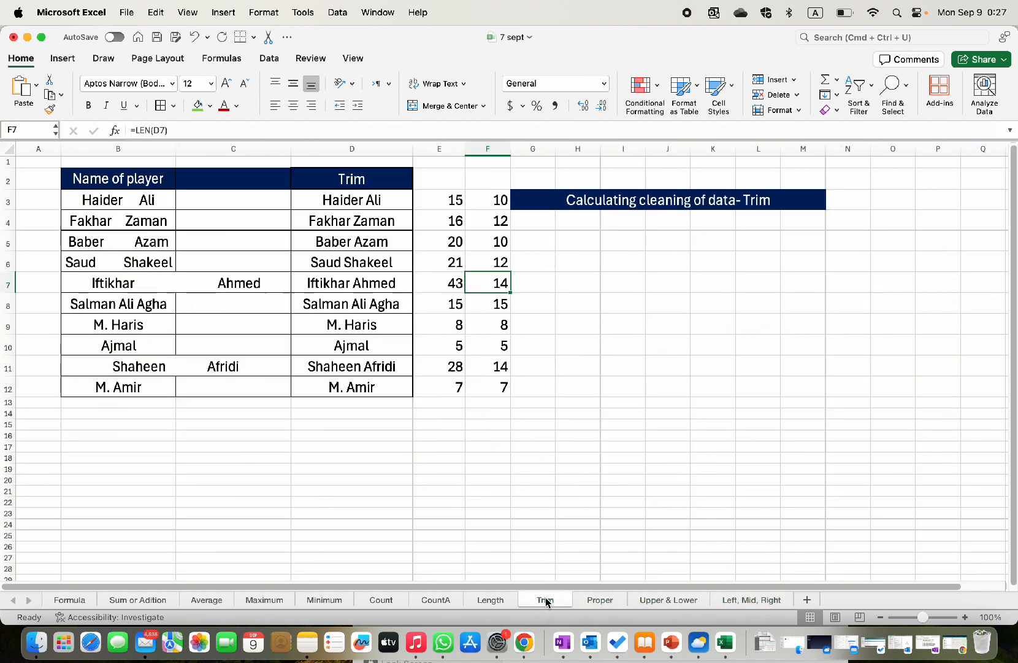